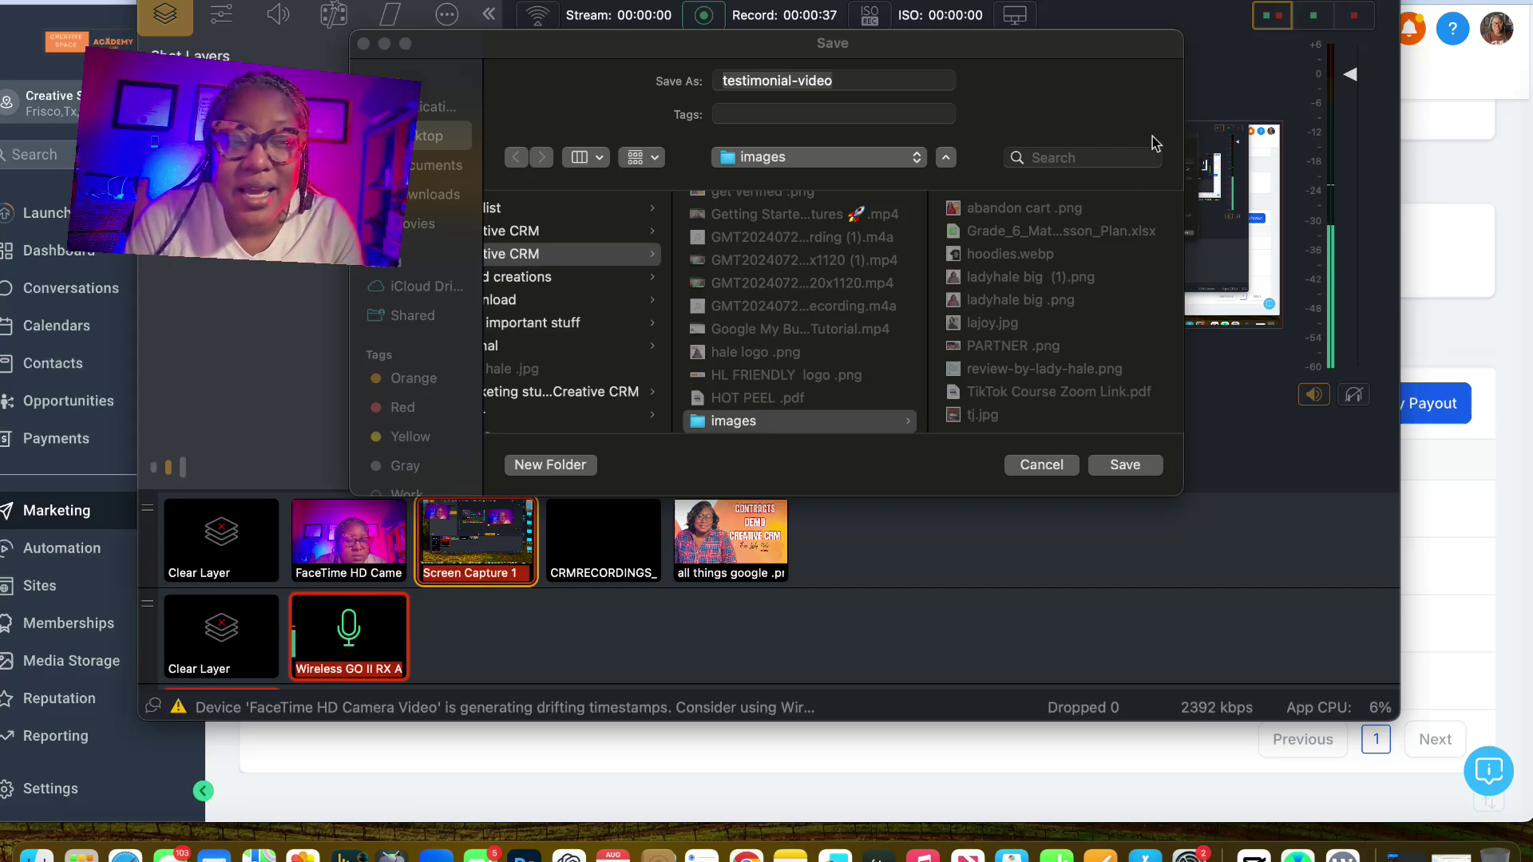
- Choose creative CRM > images as the save location for the testimonial-video download
{"action": "left_click", "coordinate": [611, 263]}
{"action": "left_click", "coordinate": [800, 422]}
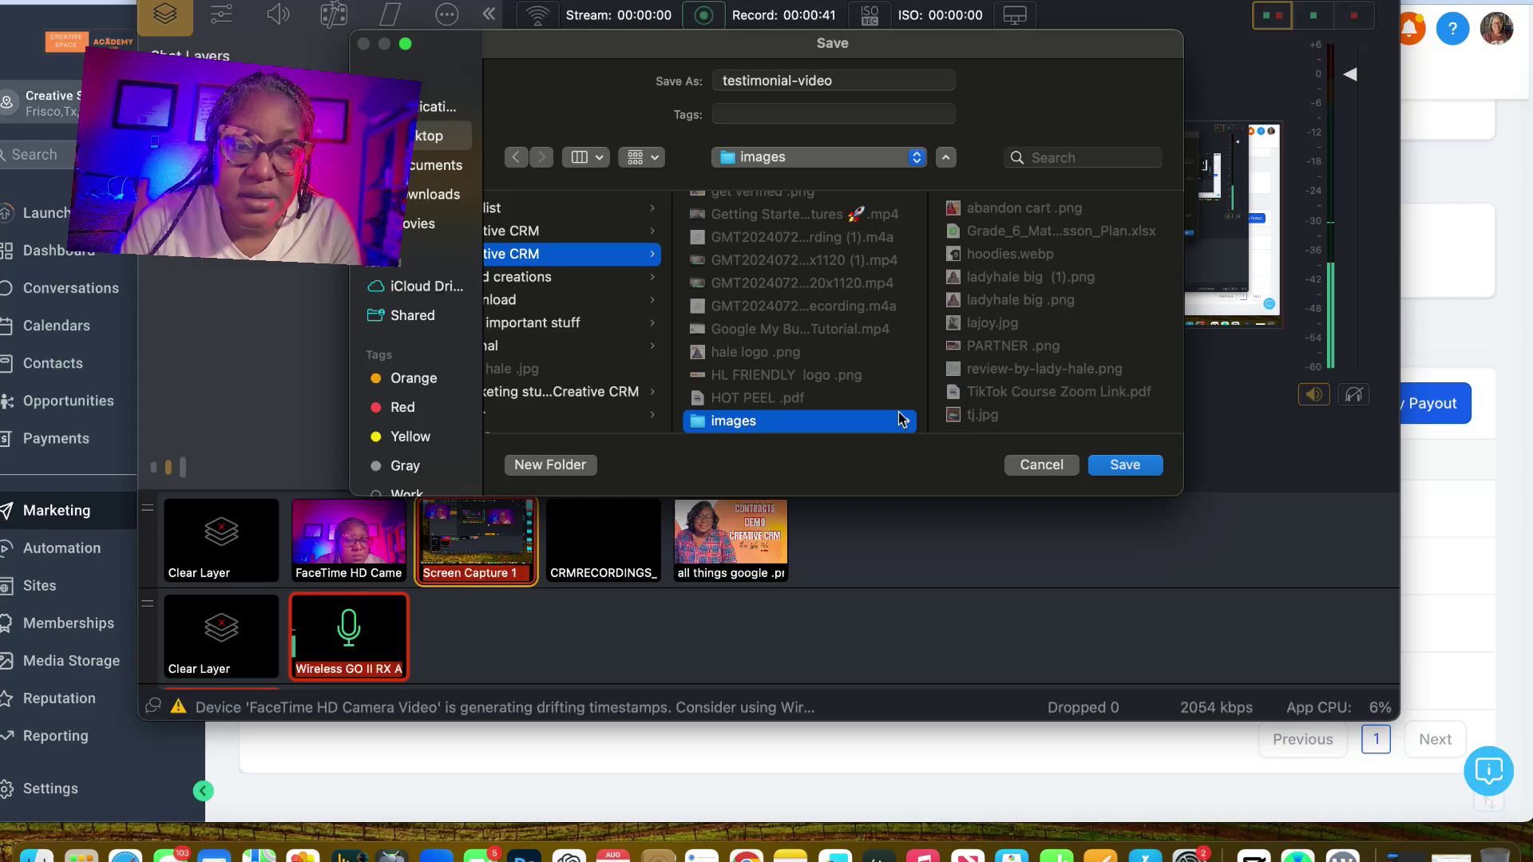
{"action": "scroll", "coordinate": [788, 332], "scroll_direction": "down", "scroll_amount": 3}
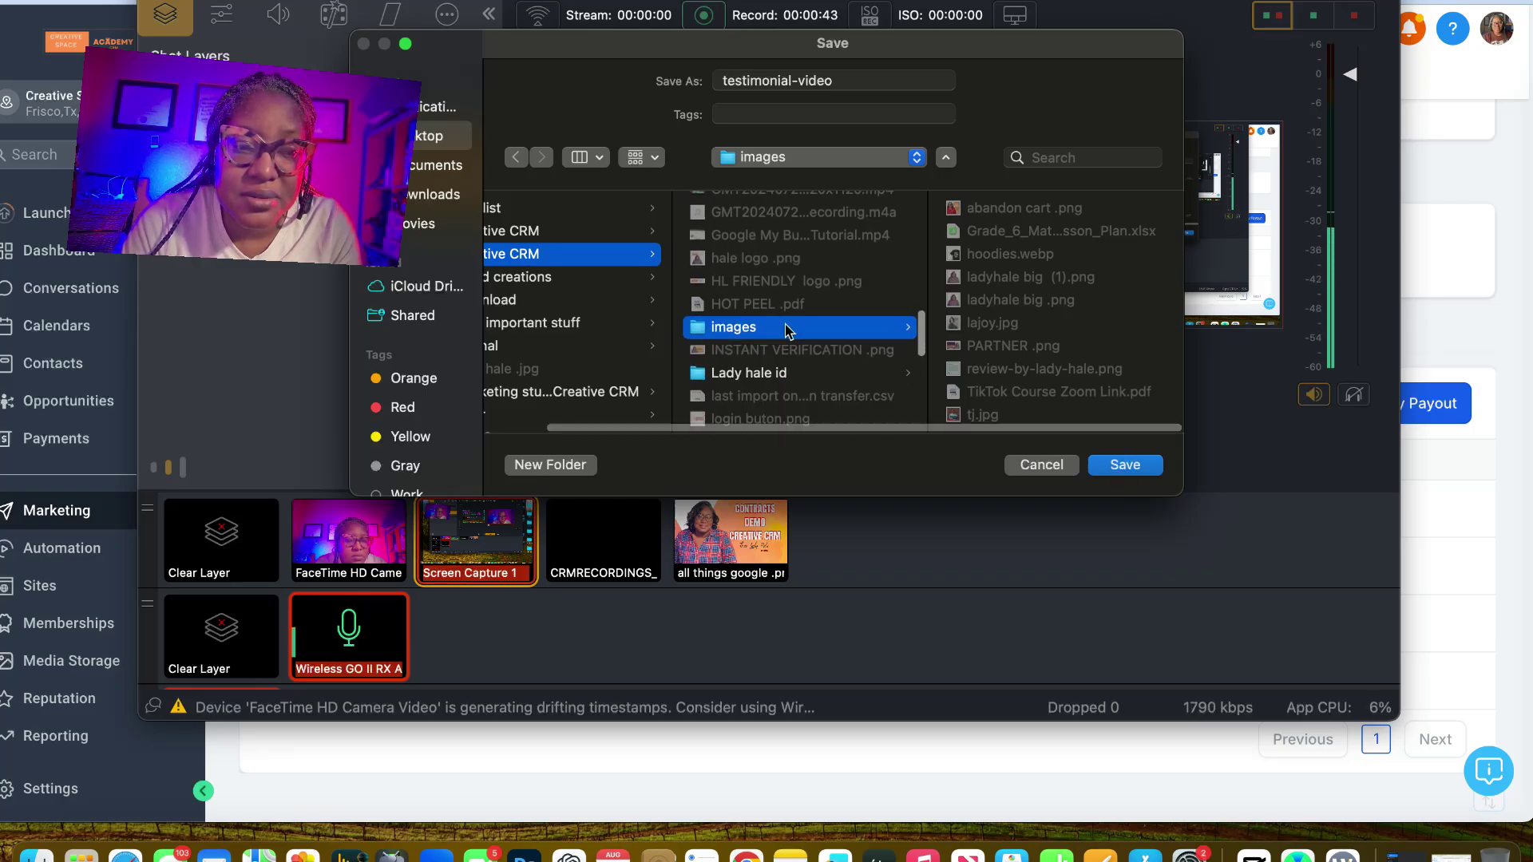
{"action": "scroll", "coordinate": [786, 333], "scroll_direction": "down", "scroll_amount": 3}
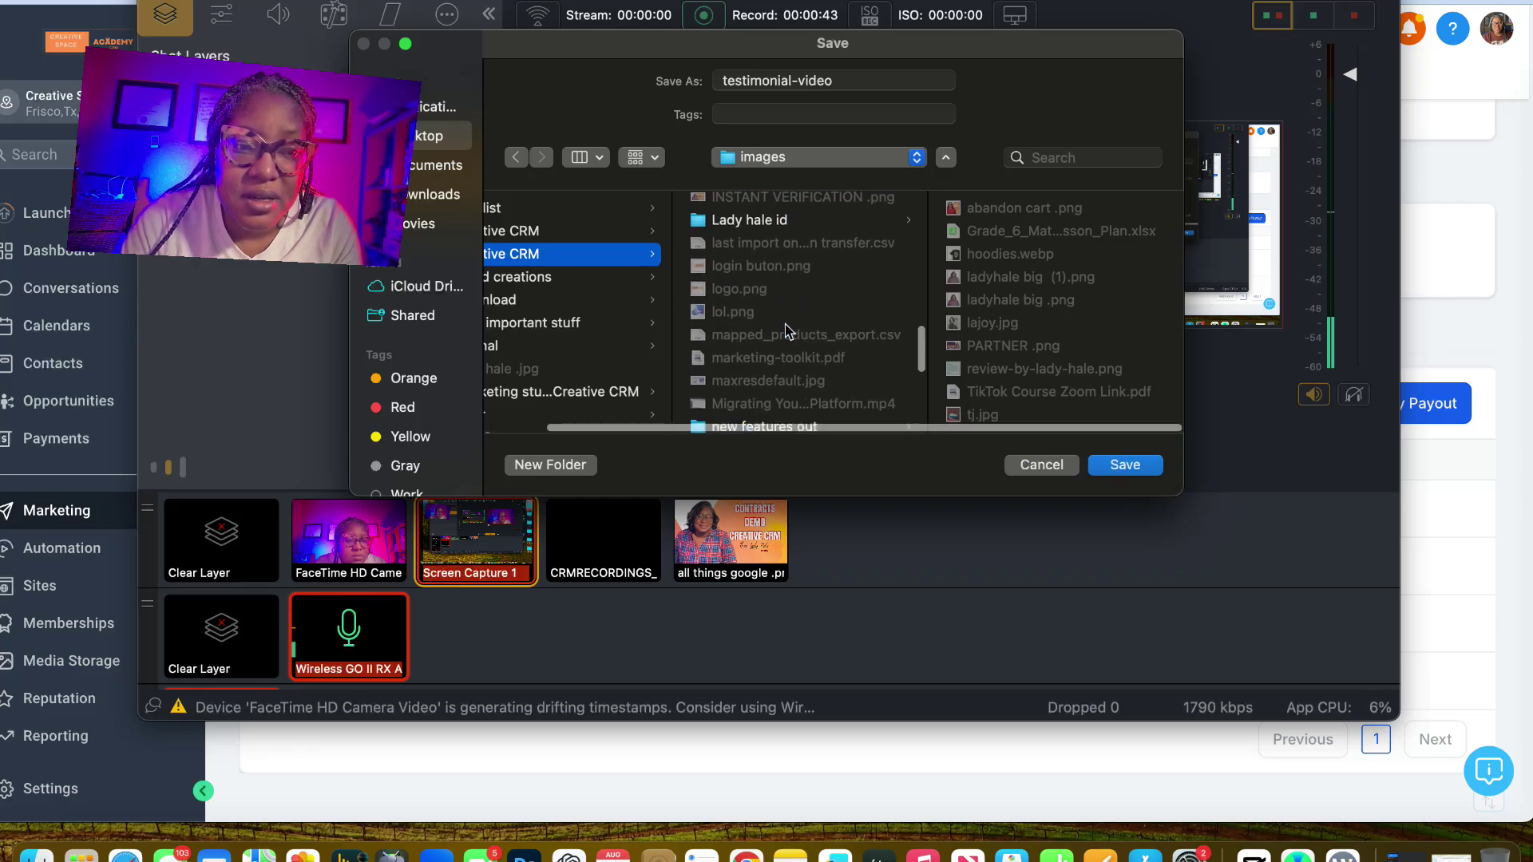
- Save testimonial-video.mp4 into images, then open and play it back
{"action": "left_click", "coordinate": [1126, 464]}
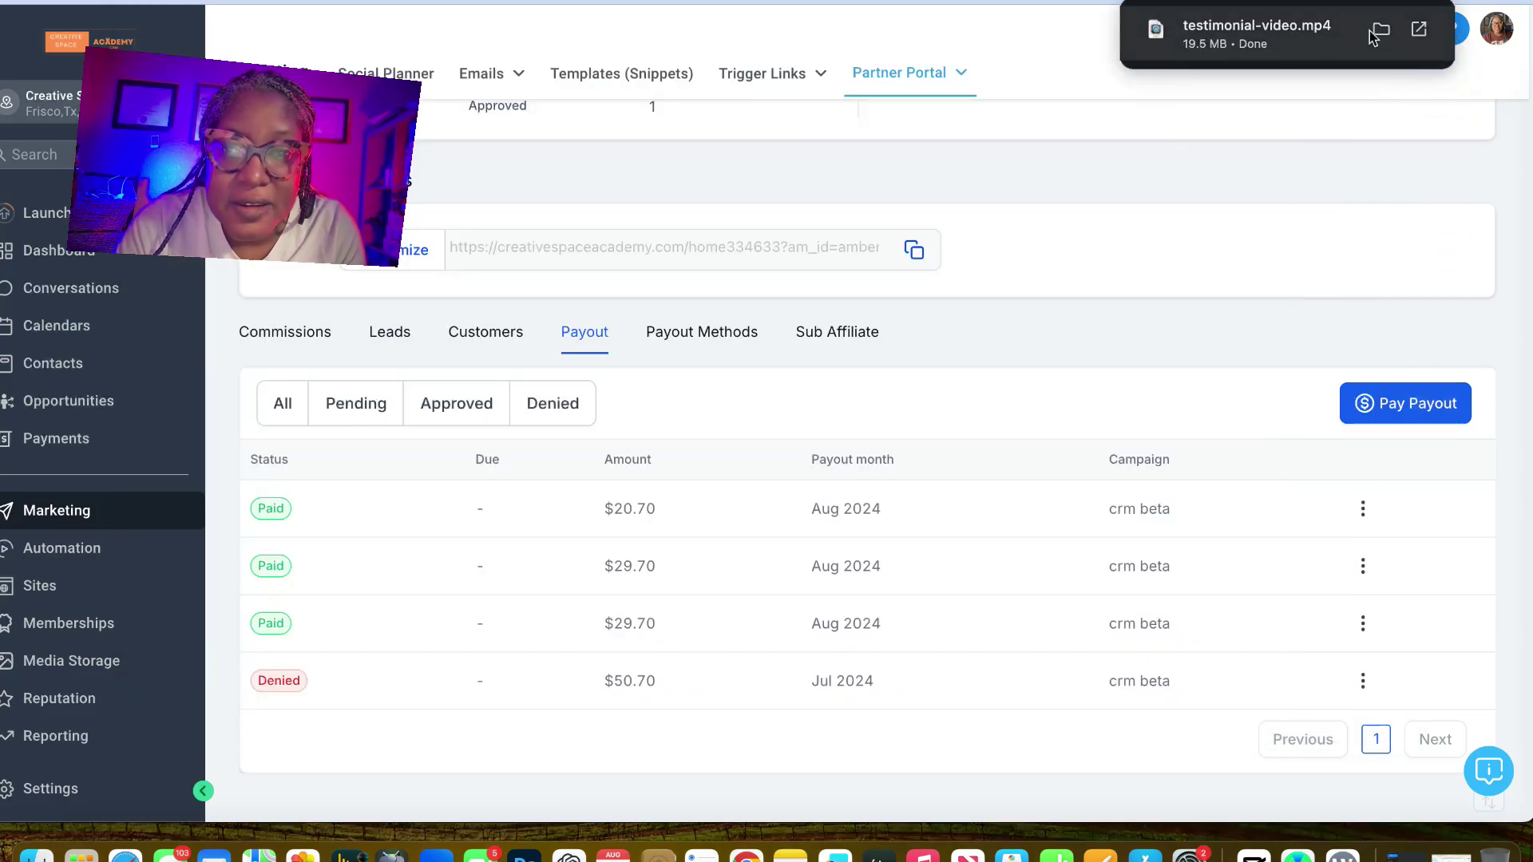
{"action": "left_click", "coordinate": [1177, 28]}
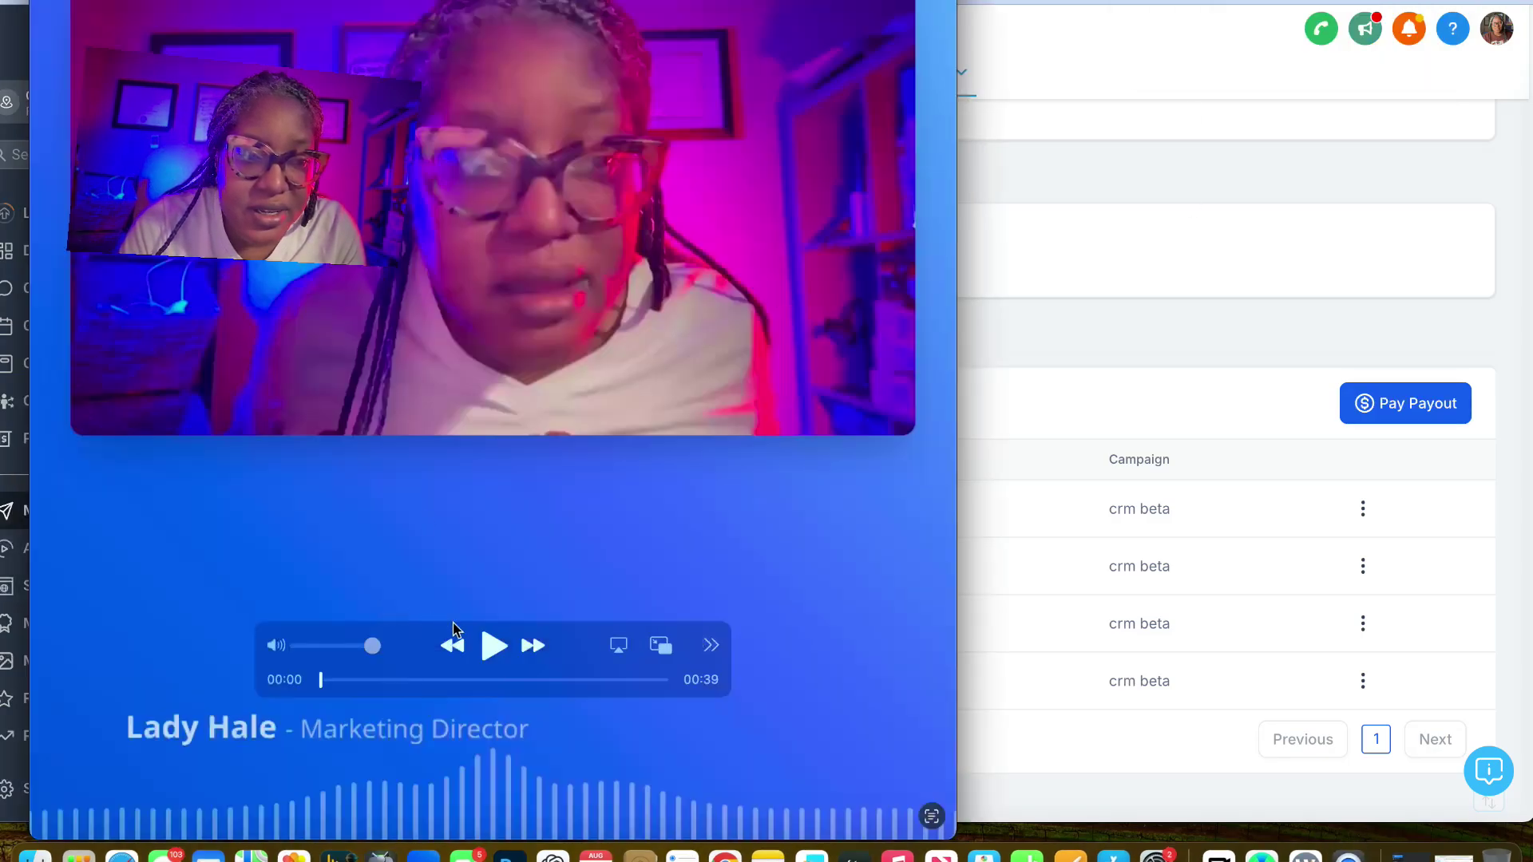
{"action": "left_click", "coordinate": [493, 645]}
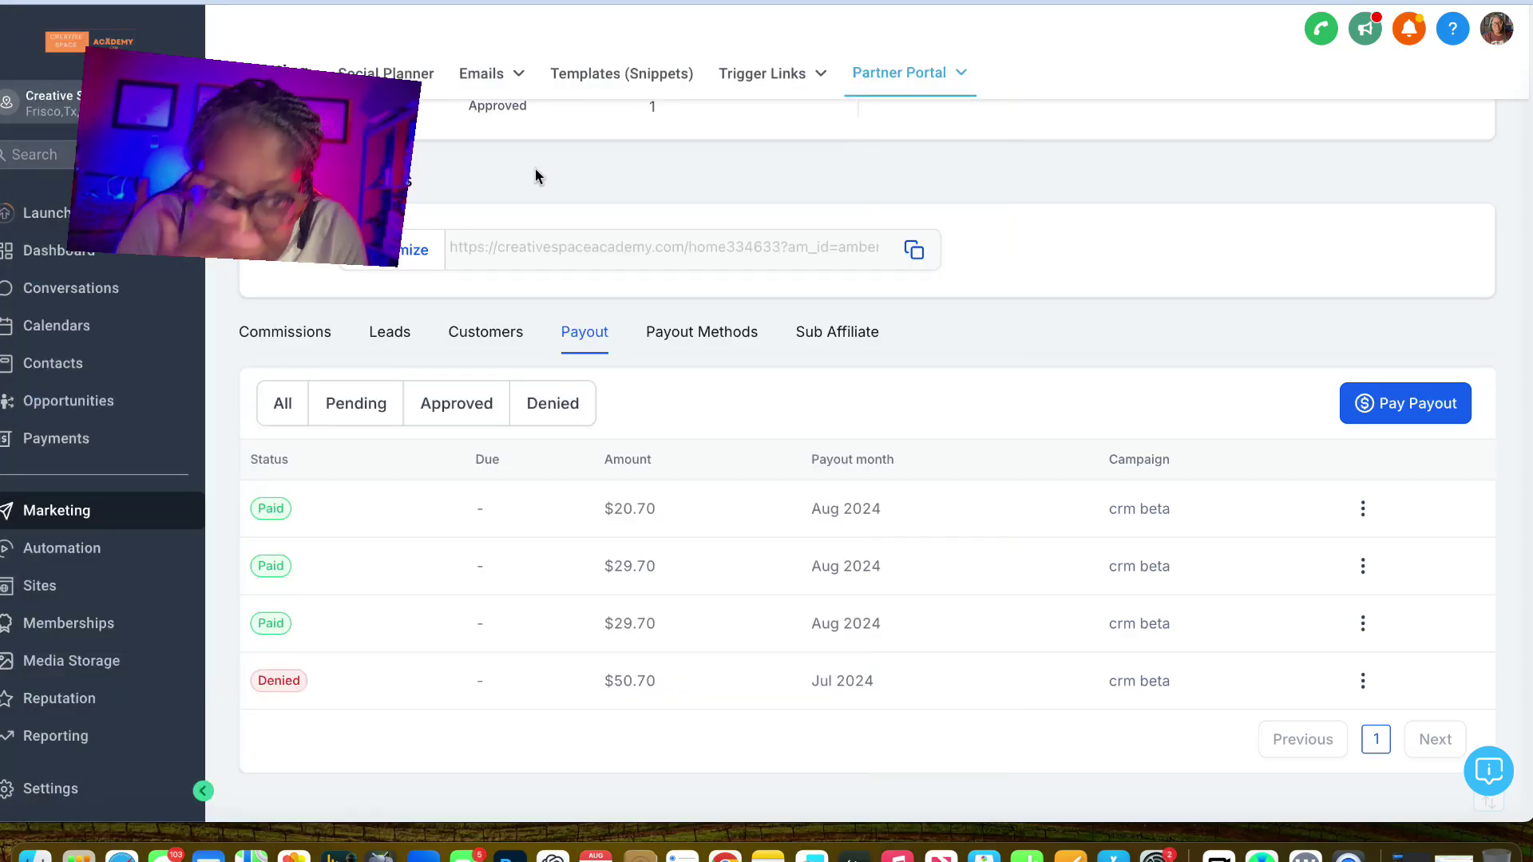
- Open the Marketing Social Planner month calendar and start a new post on the 10th
{"action": "left_click", "coordinate": [50, 222]}
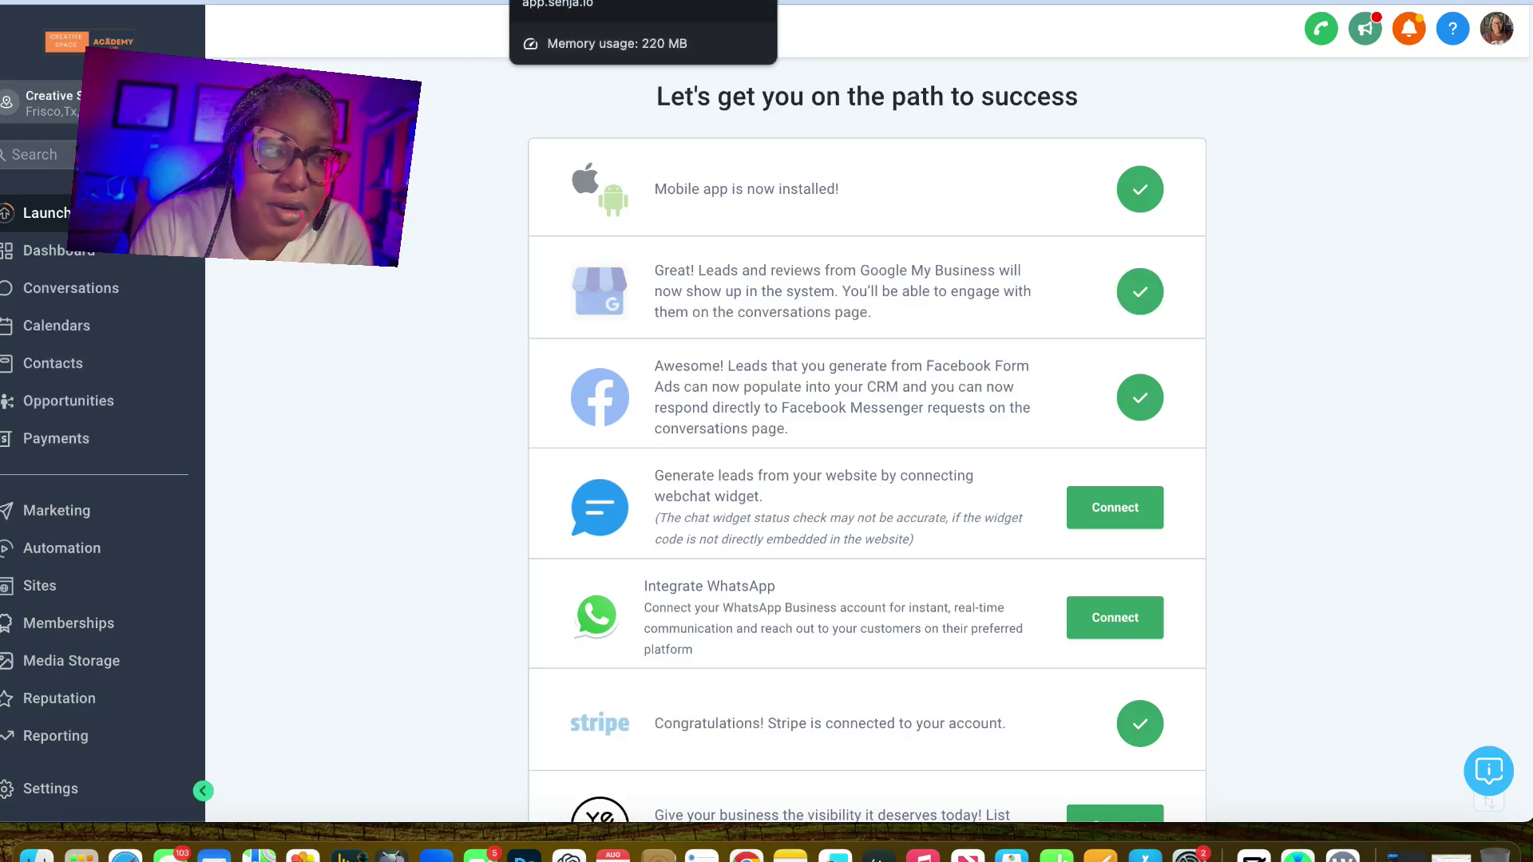
{"action": "left_click", "coordinate": [68, 519]}
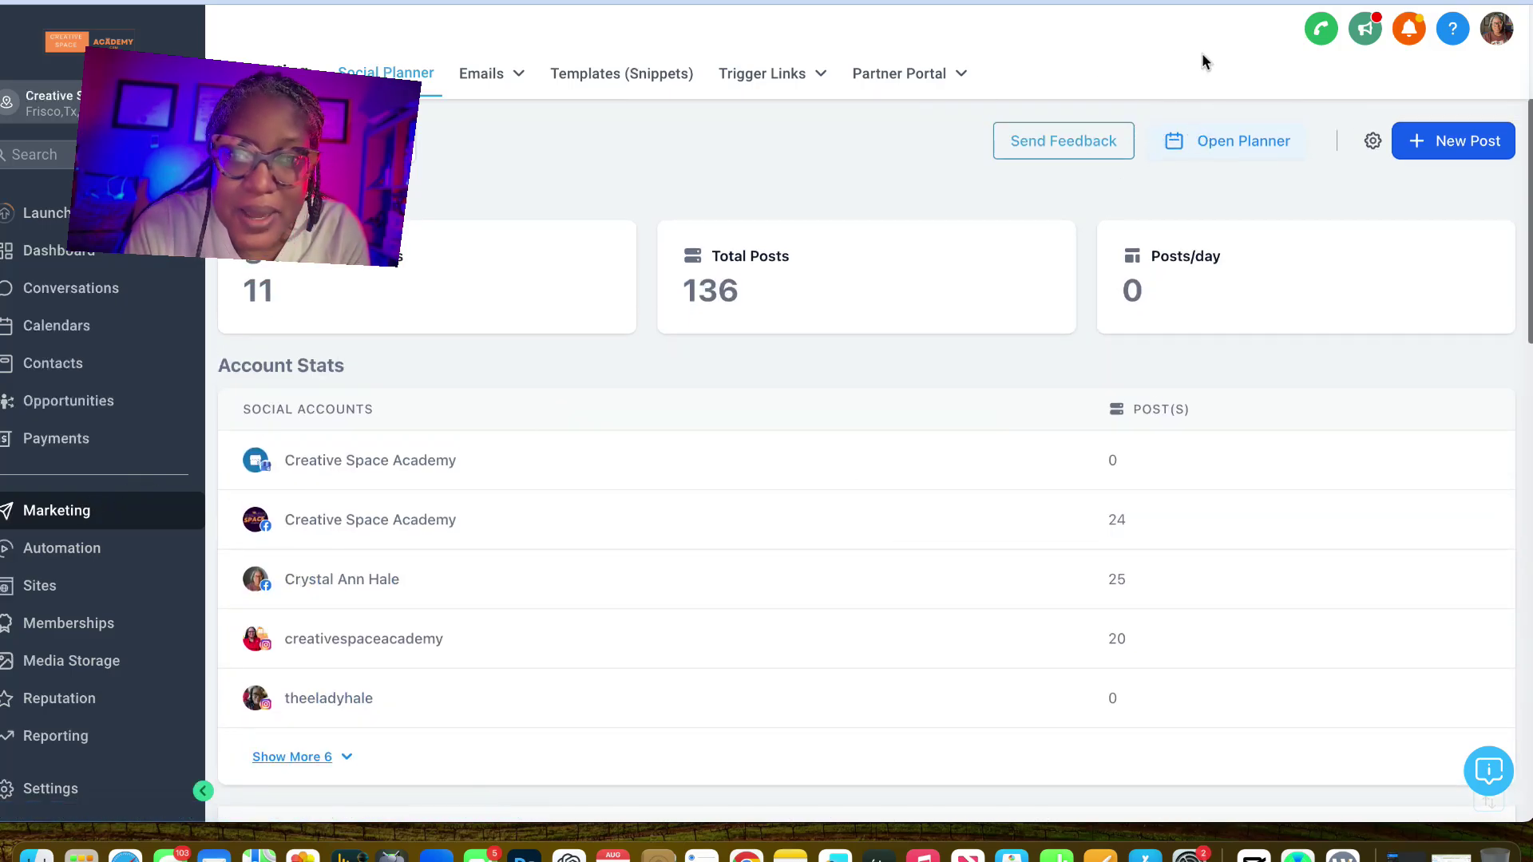
{"action": "left_click", "coordinate": [1181, 144]}
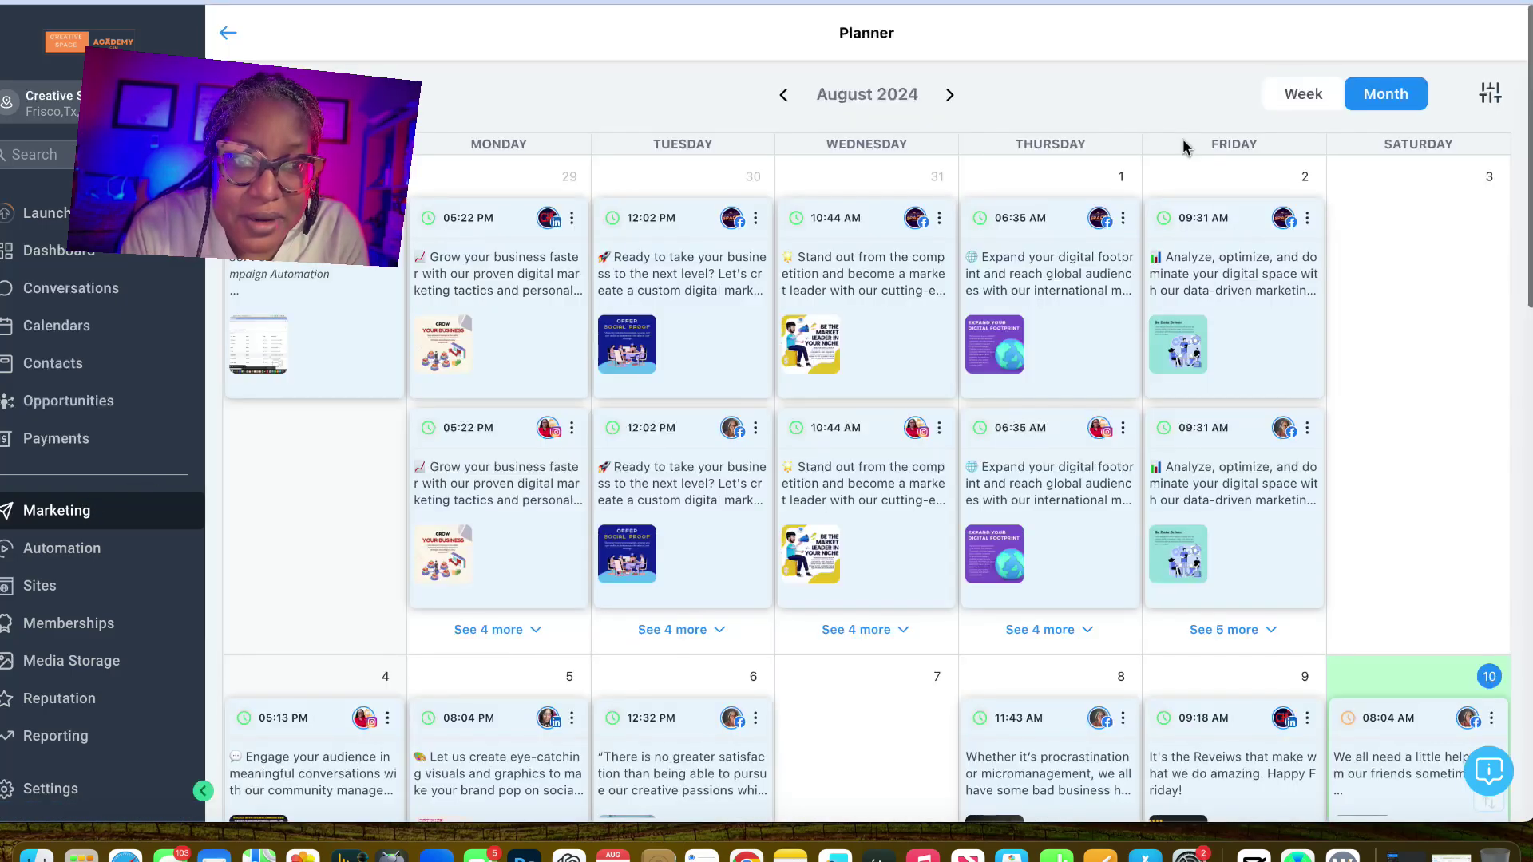
{"action": "scroll", "coordinate": [1024, 383], "scroll_direction": "down", "scroll_amount": 1}
{"action": "scroll", "coordinate": [1025, 395], "scroll_direction": "down", "scroll_amount": 2}
{"action": "scroll", "coordinate": [1025, 407], "scroll_direction": "down", "scroll_amount": 2}
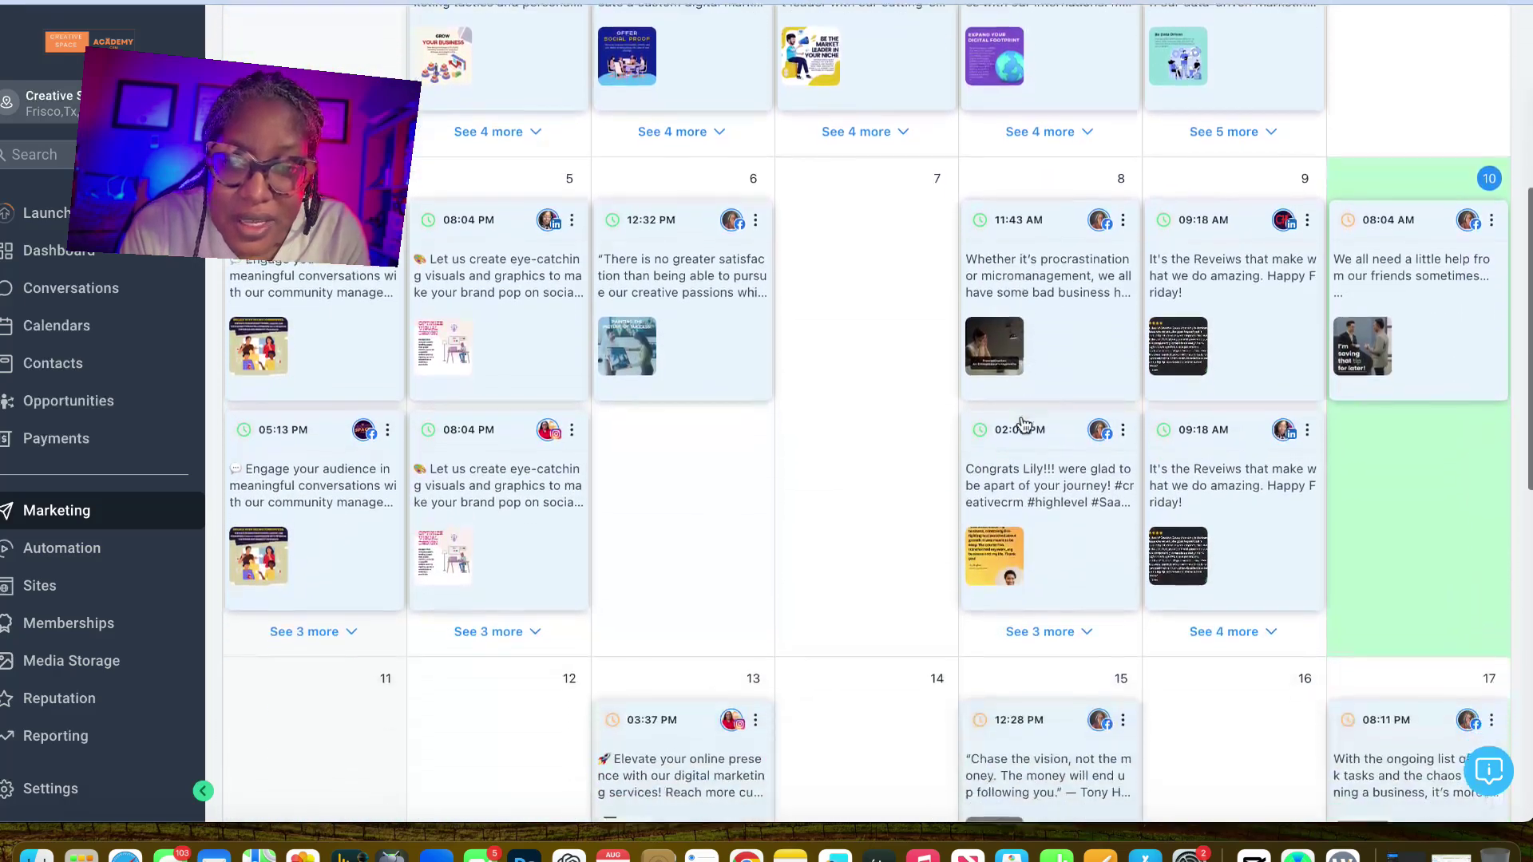
{"action": "scroll", "coordinate": [1024, 419], "scroll_direction": "down", "scroll_amount": 1}
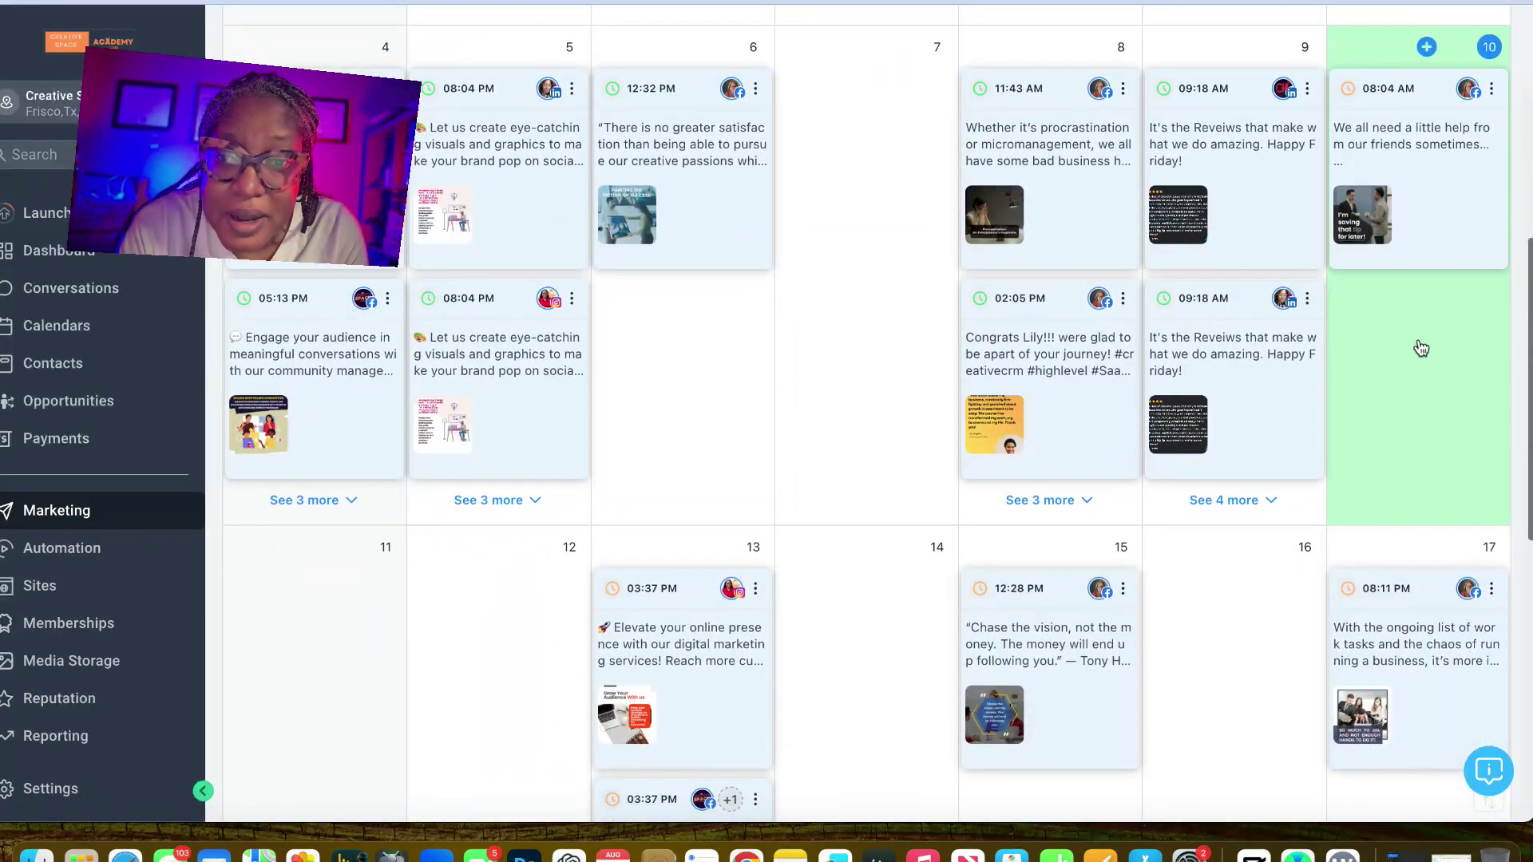
{"action": "left_click", "coordinate": [1421, 348]}
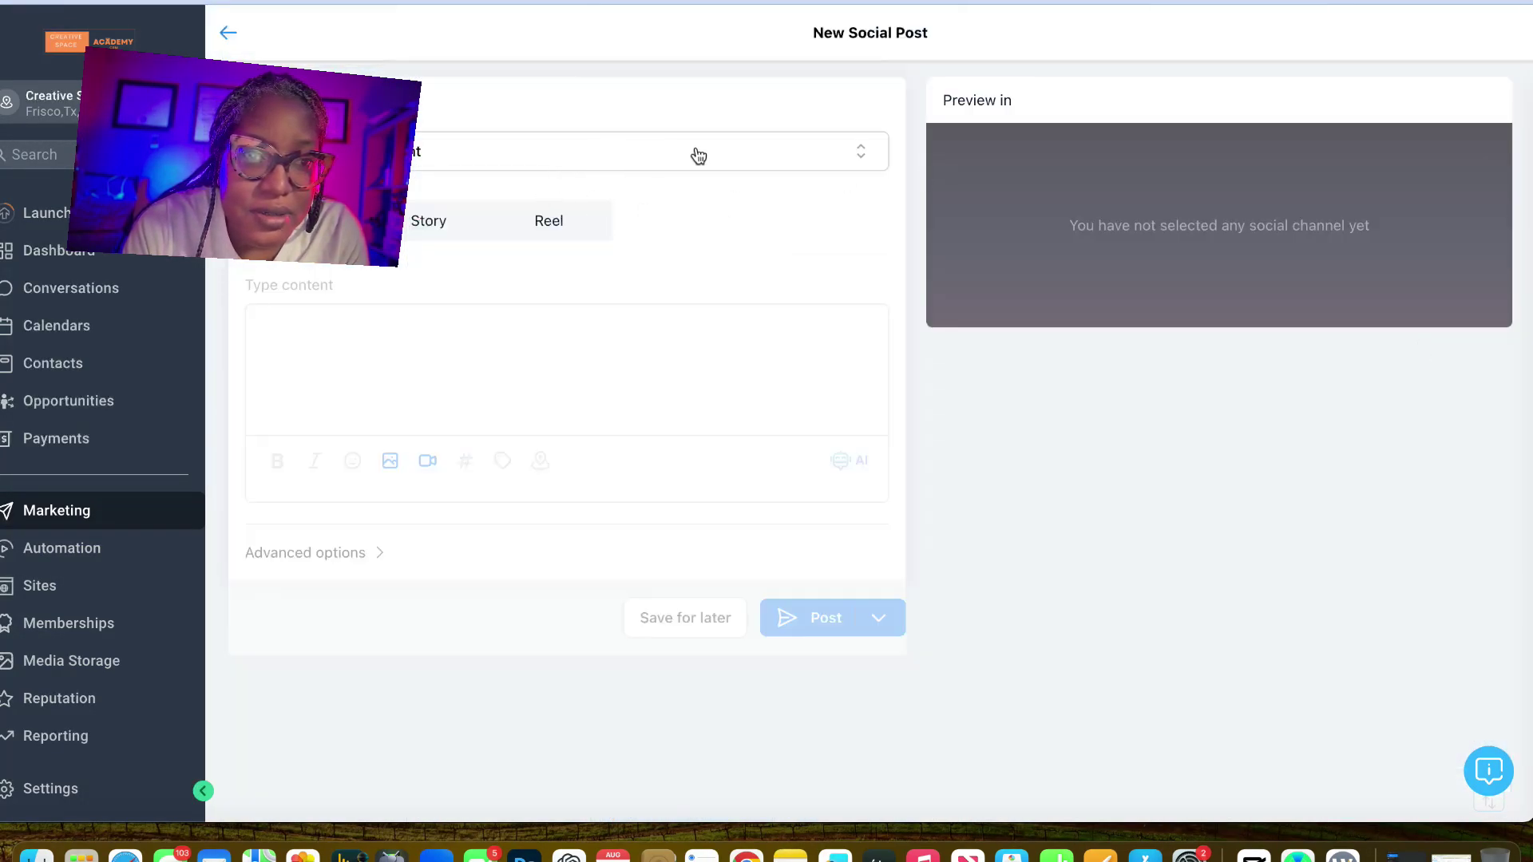
- Target the Facebook, Instagram and Creative Space Acdemy TikTok accounts and preview TikTok
{"action": "left_click", "coordinate": [845, 153]}
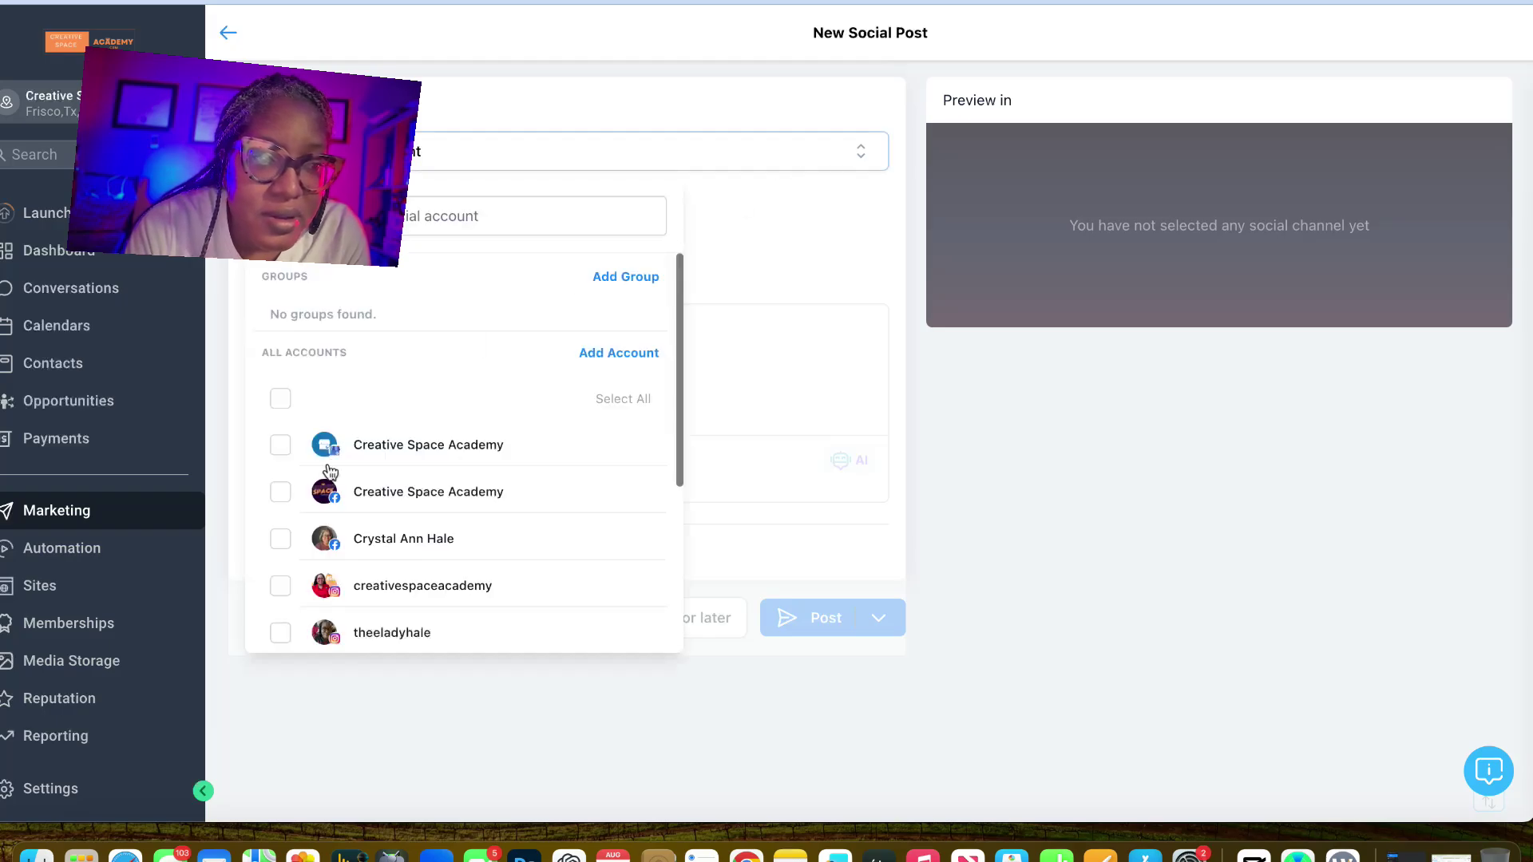
{"action": "left_click", "coordinate": [279, 498]}
{"action": "left_click", "coordinate": [280, 546]}
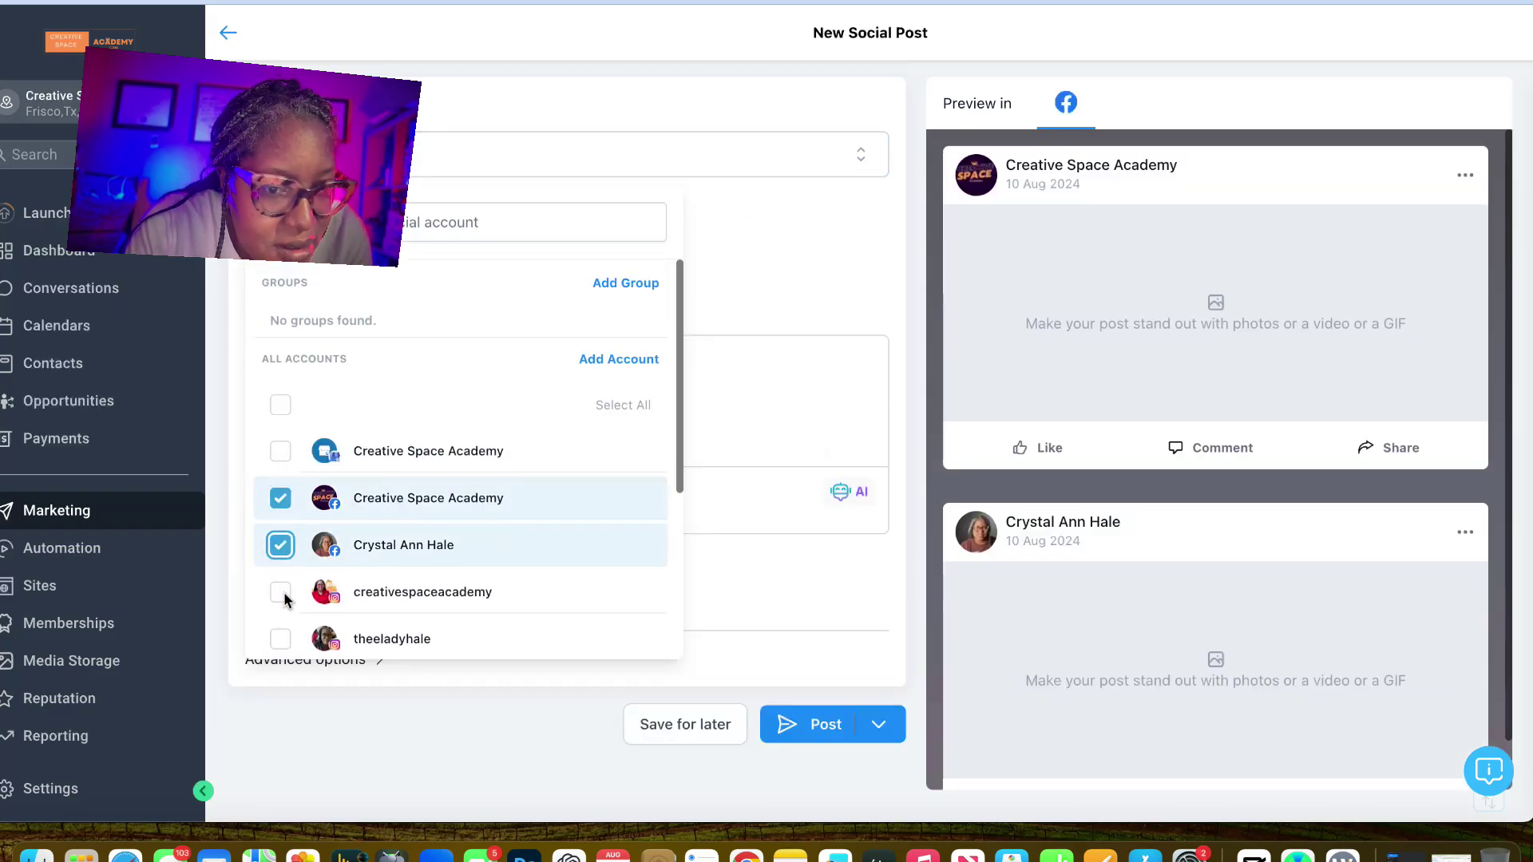
{"action": "left_click", "coordinate": [279, 591]}
{"action": "left_click", "coordinate": [279, 639]}
{"action": "scroll", "coordinate": [376, 521], "scroll_direction": "down", "scroll_amount": 2}
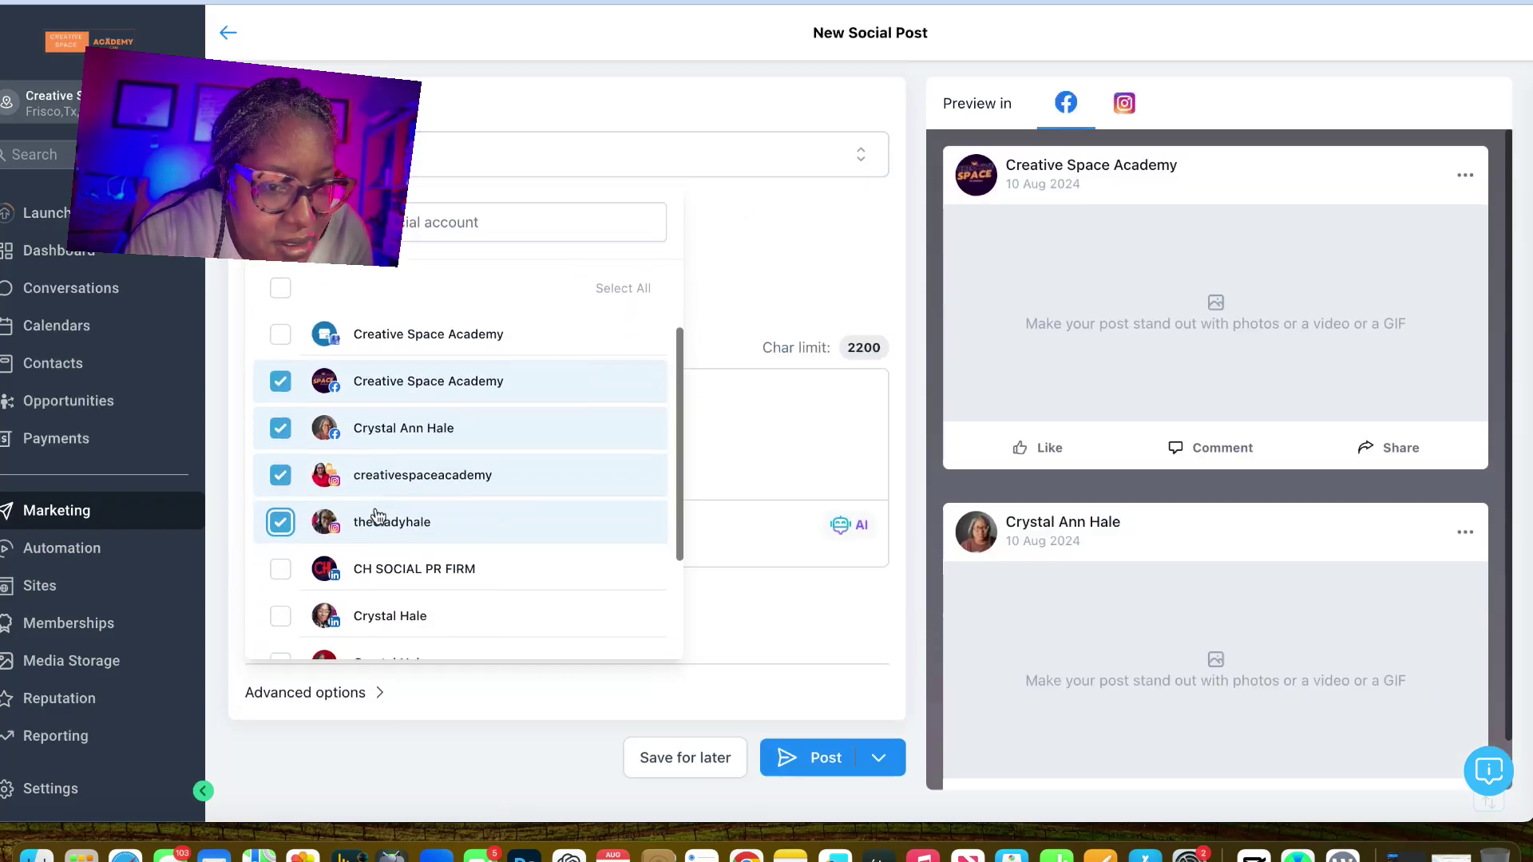
{"action": "scroll", "coordinate": [376, 515], "scroll_direction": "down", "scroll_amount": 3}
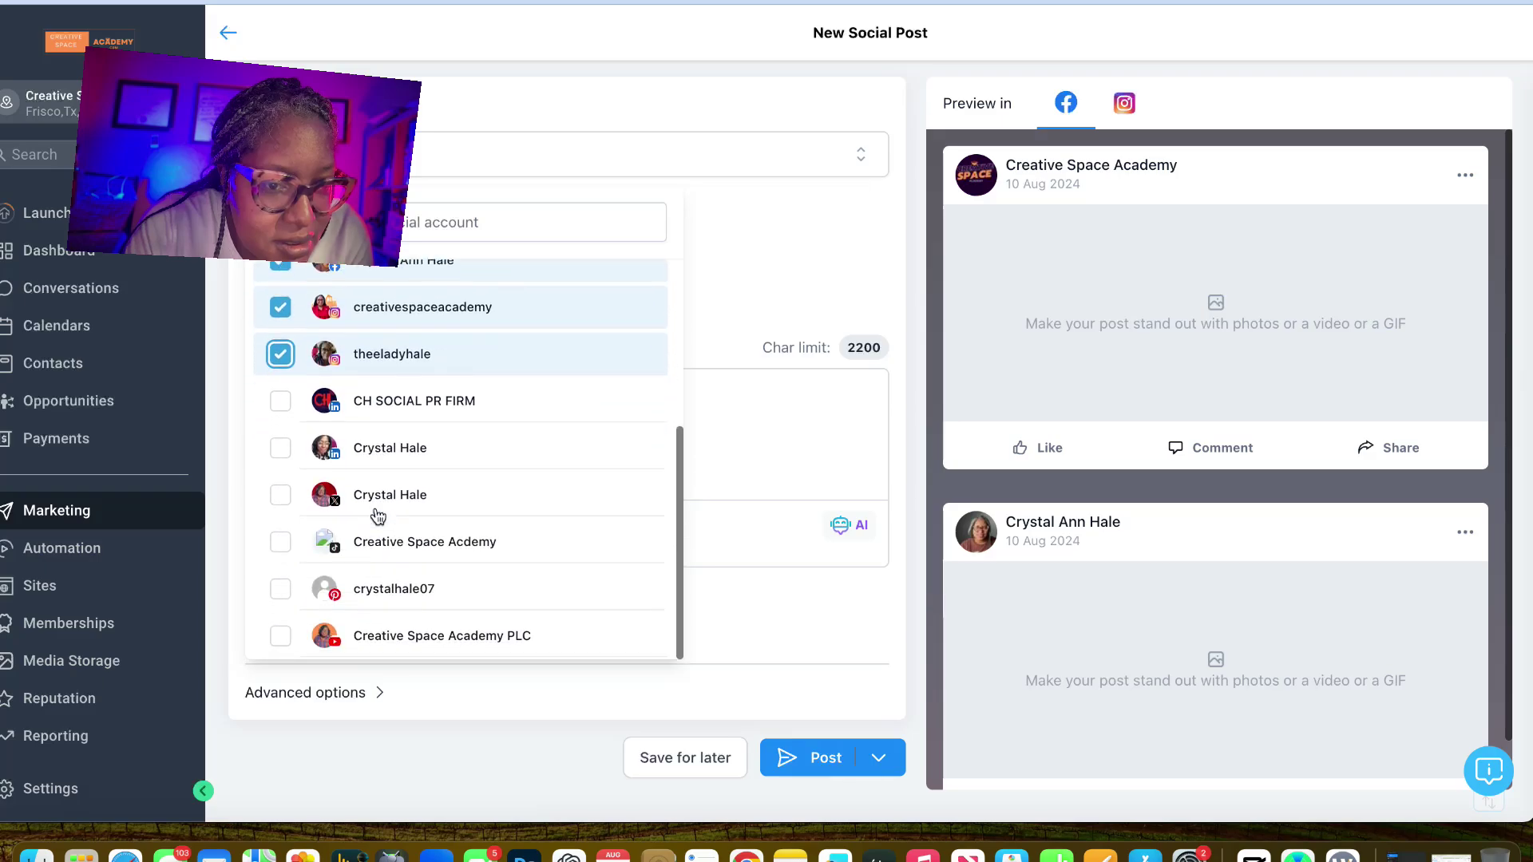
{"action": "left_click", "coordinate": [280, 544]}
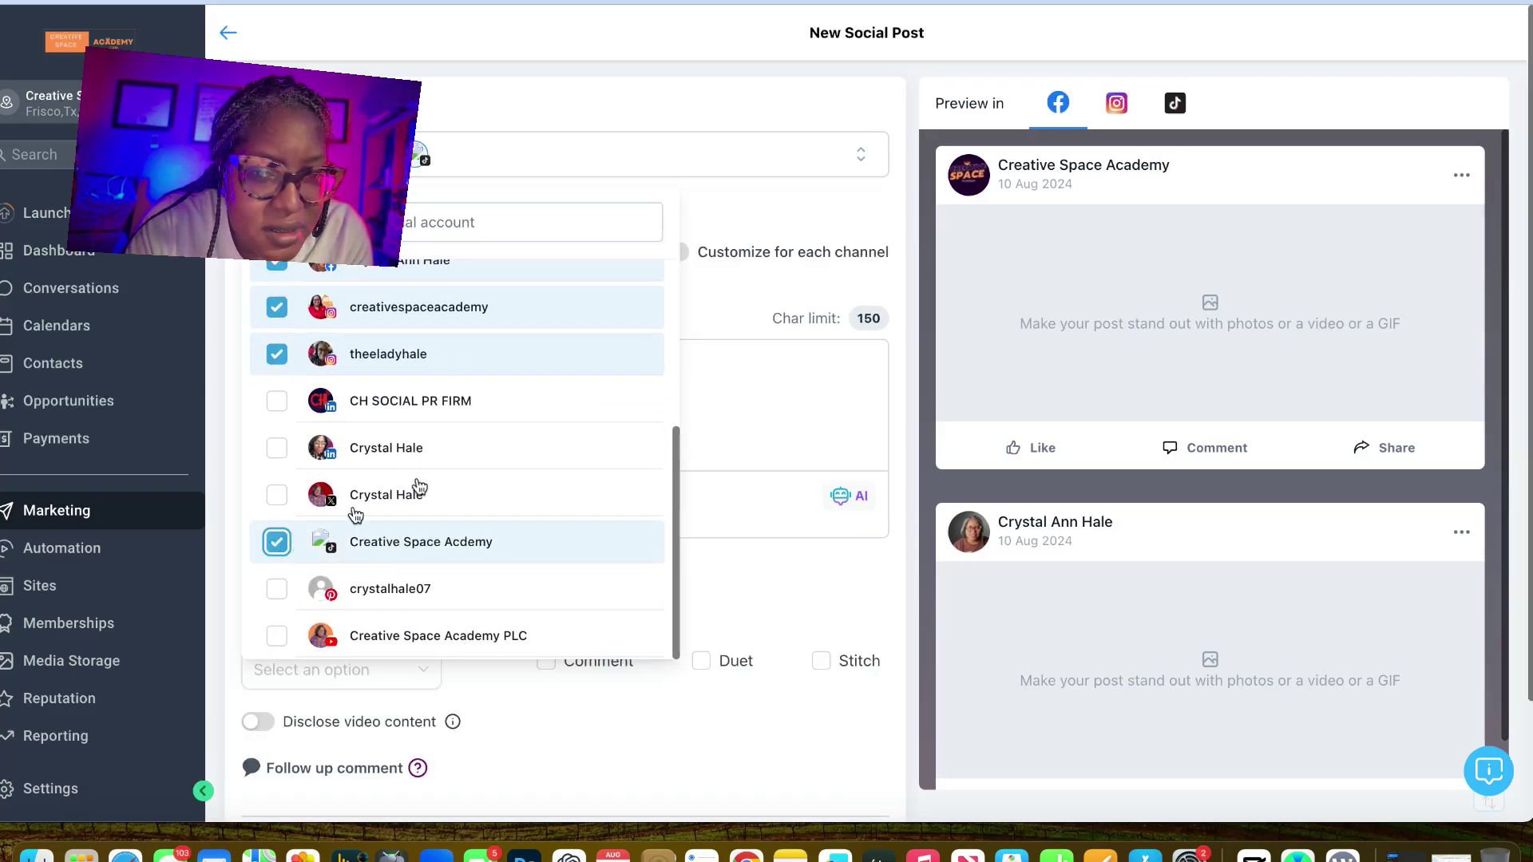
{"action": "left_click", "coordinate": [1174, 103]}
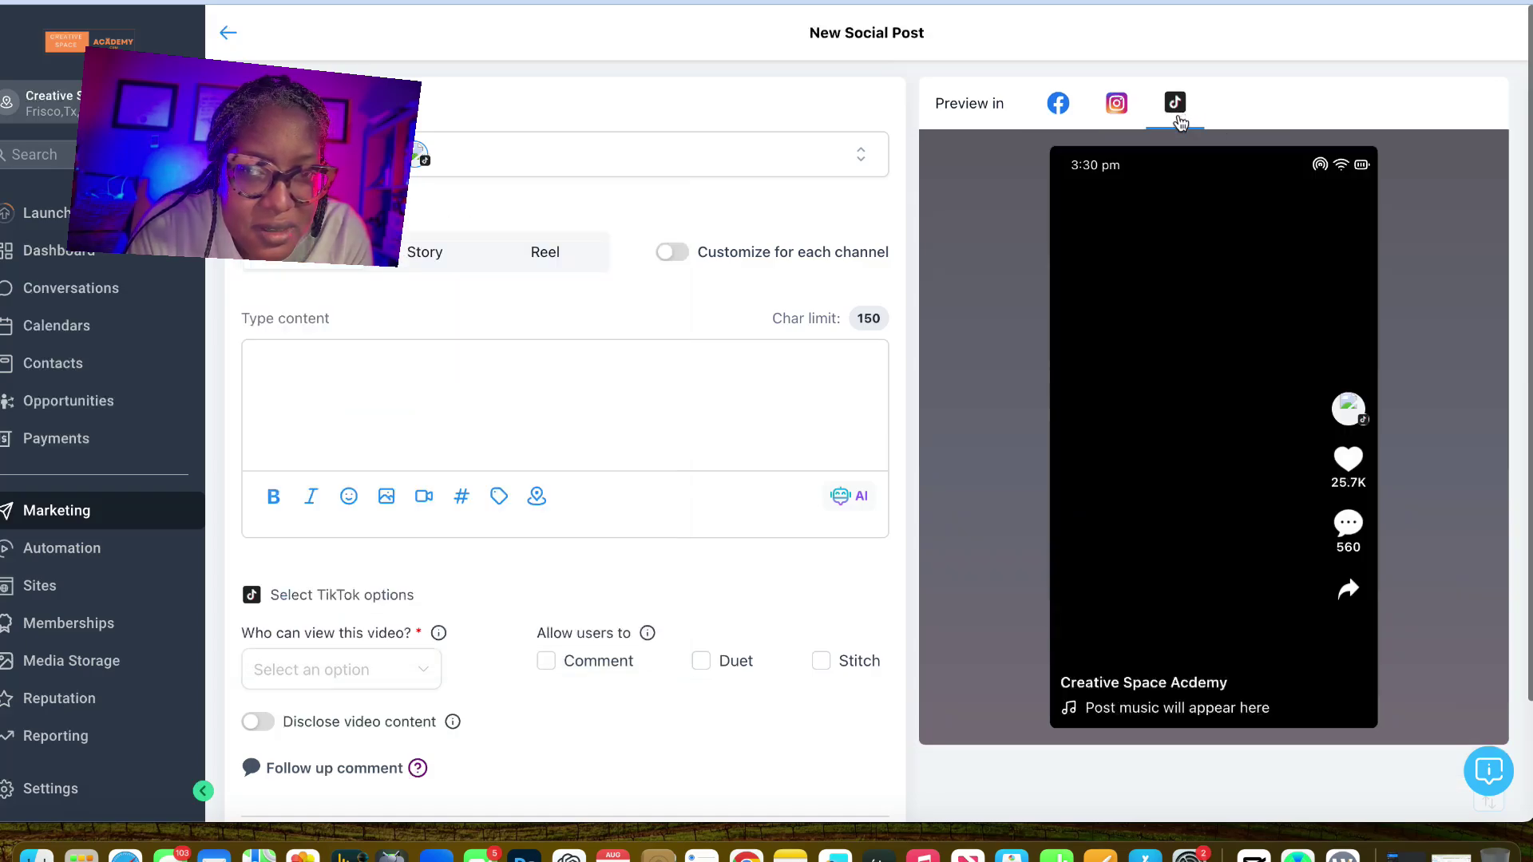
{"action": "scroll", "coordinate": [1189, 347], "scroll_direction": "down", "scroll_amount": 3}
{"action": "scroll", "coordinate": [1190, 347], "scroll_direction": "up", "scroll_amount": 3}
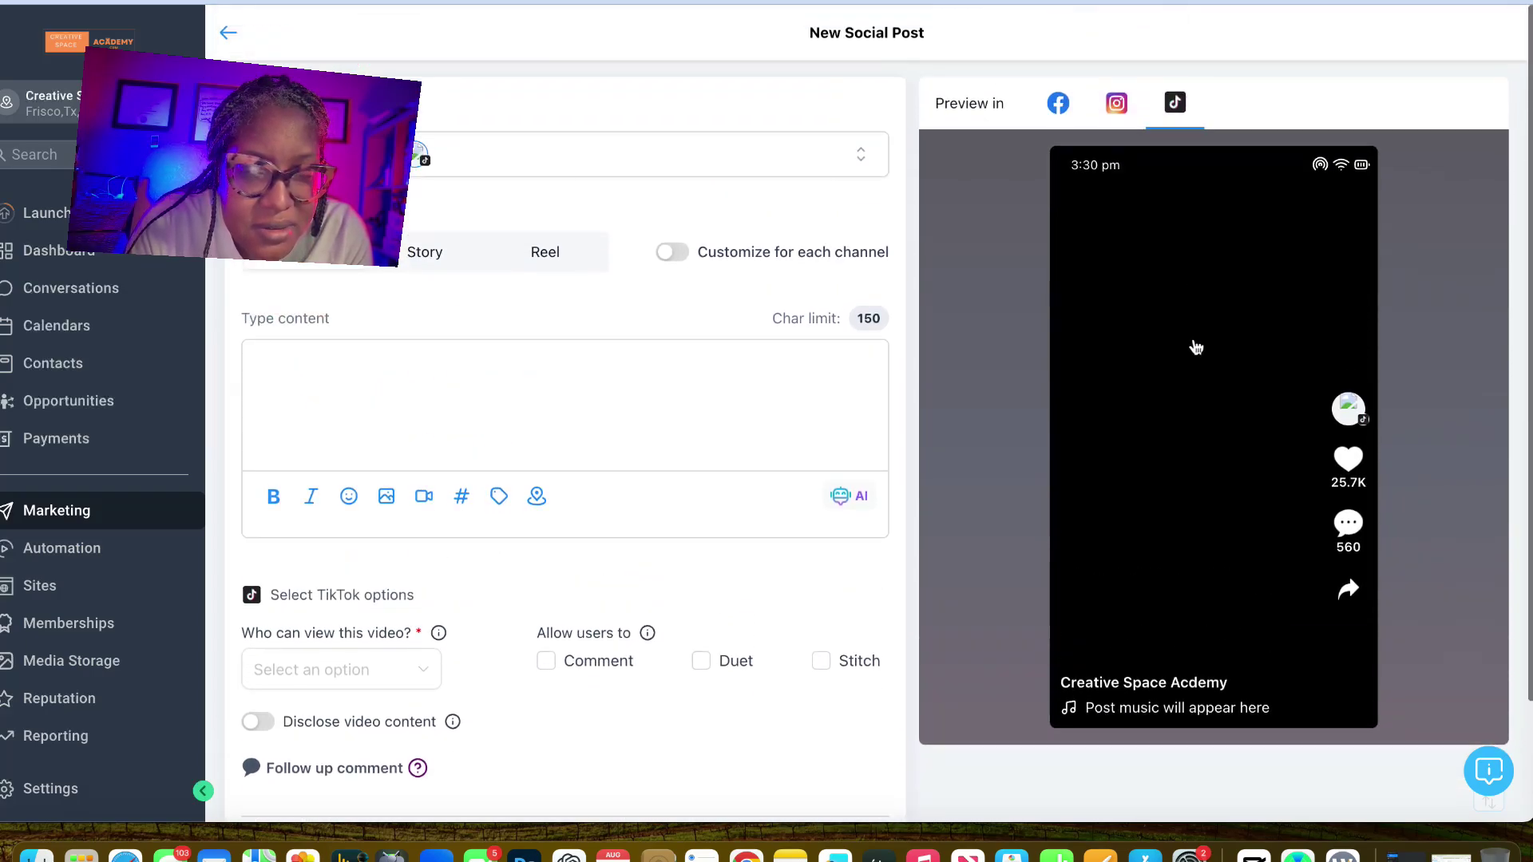
- Create and open a 'creative space video reviews' folder inside the media videos folder
{"action": "left_click", "coordinate": [422, 498]}
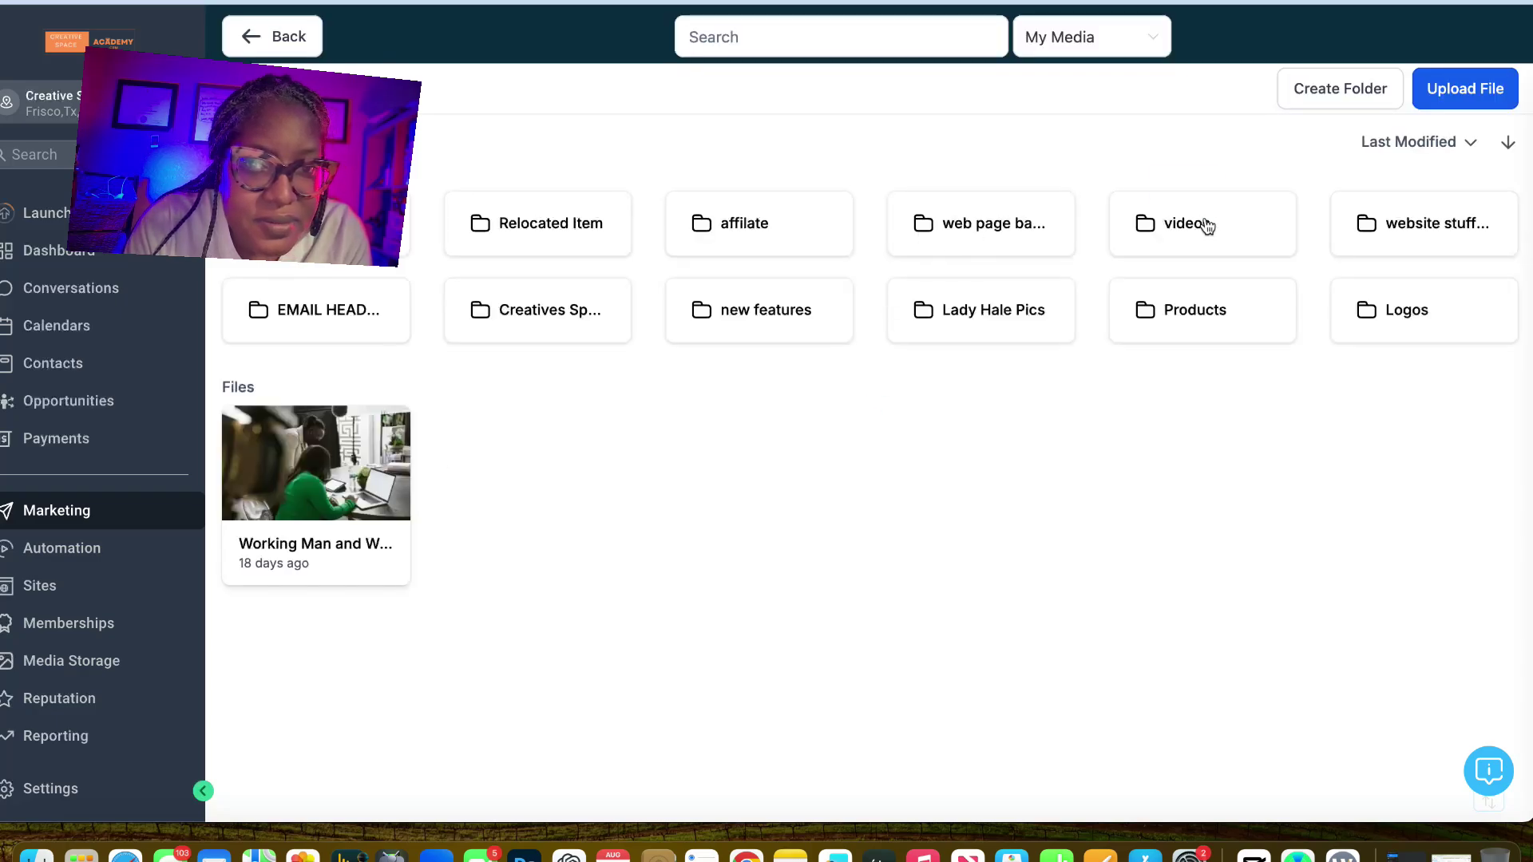
{"action": "left_click", "coordinate": [1210, 213]}
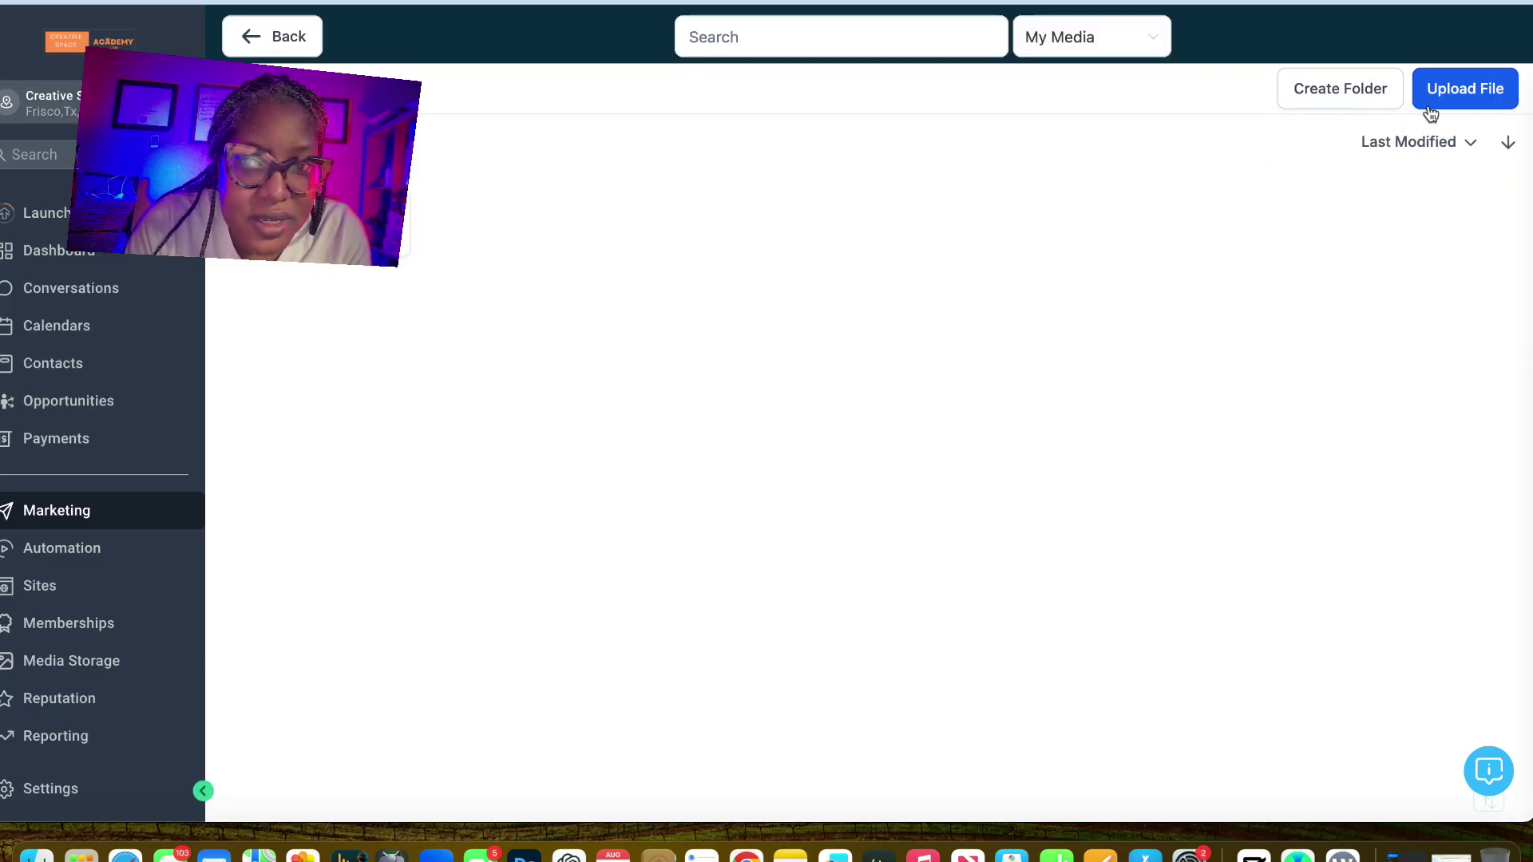
{"action": "left_click", "coordinate": [1343, 95]}
{"action": "left_click", "coordinate": [823, 419]}
{"action": "type", "text": "c"}
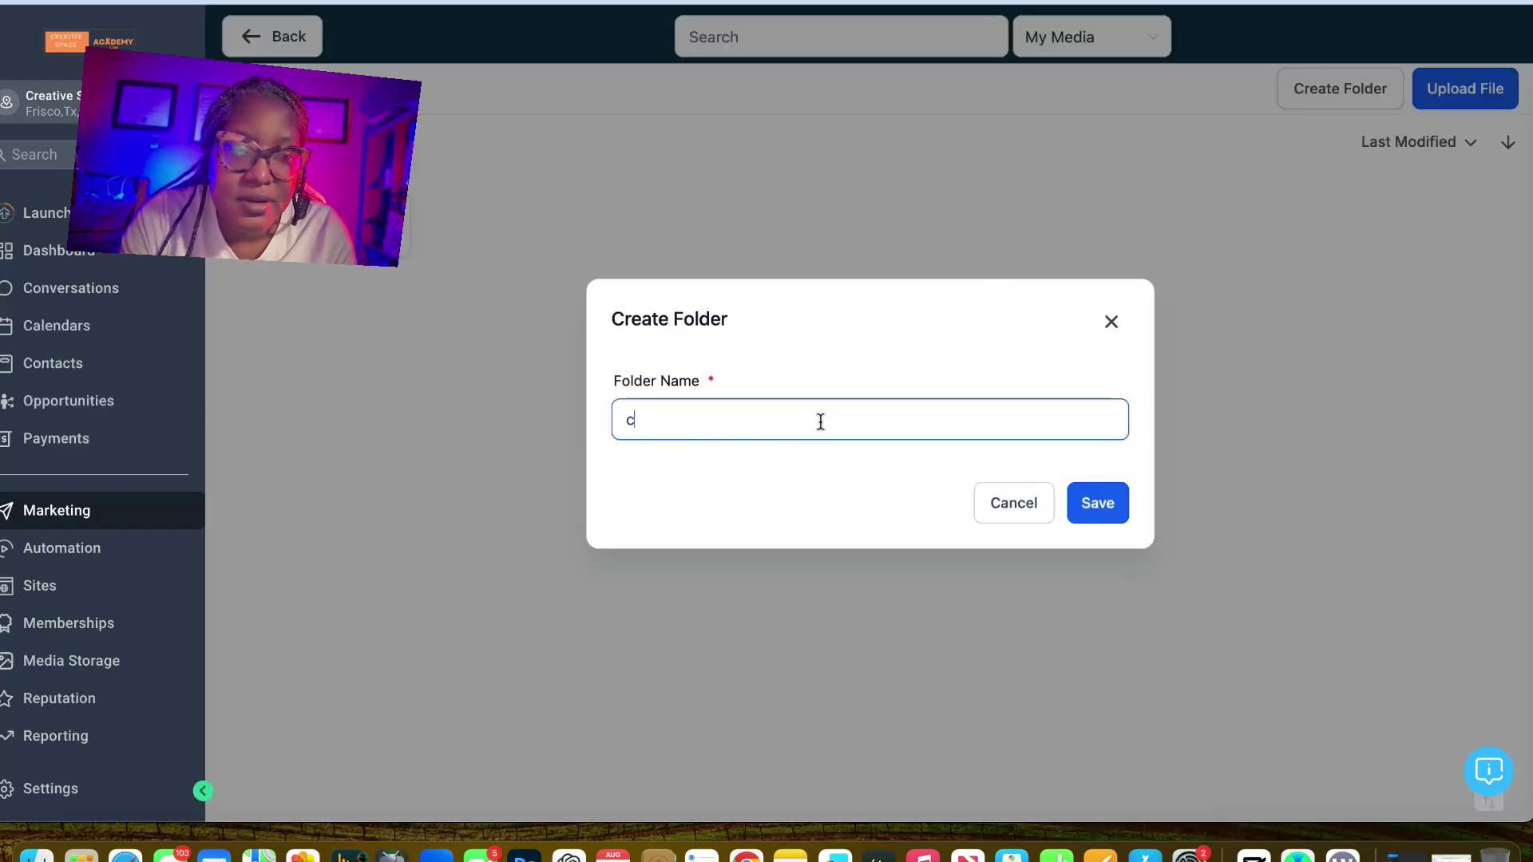
{"action": "type", "text": "reative space"}
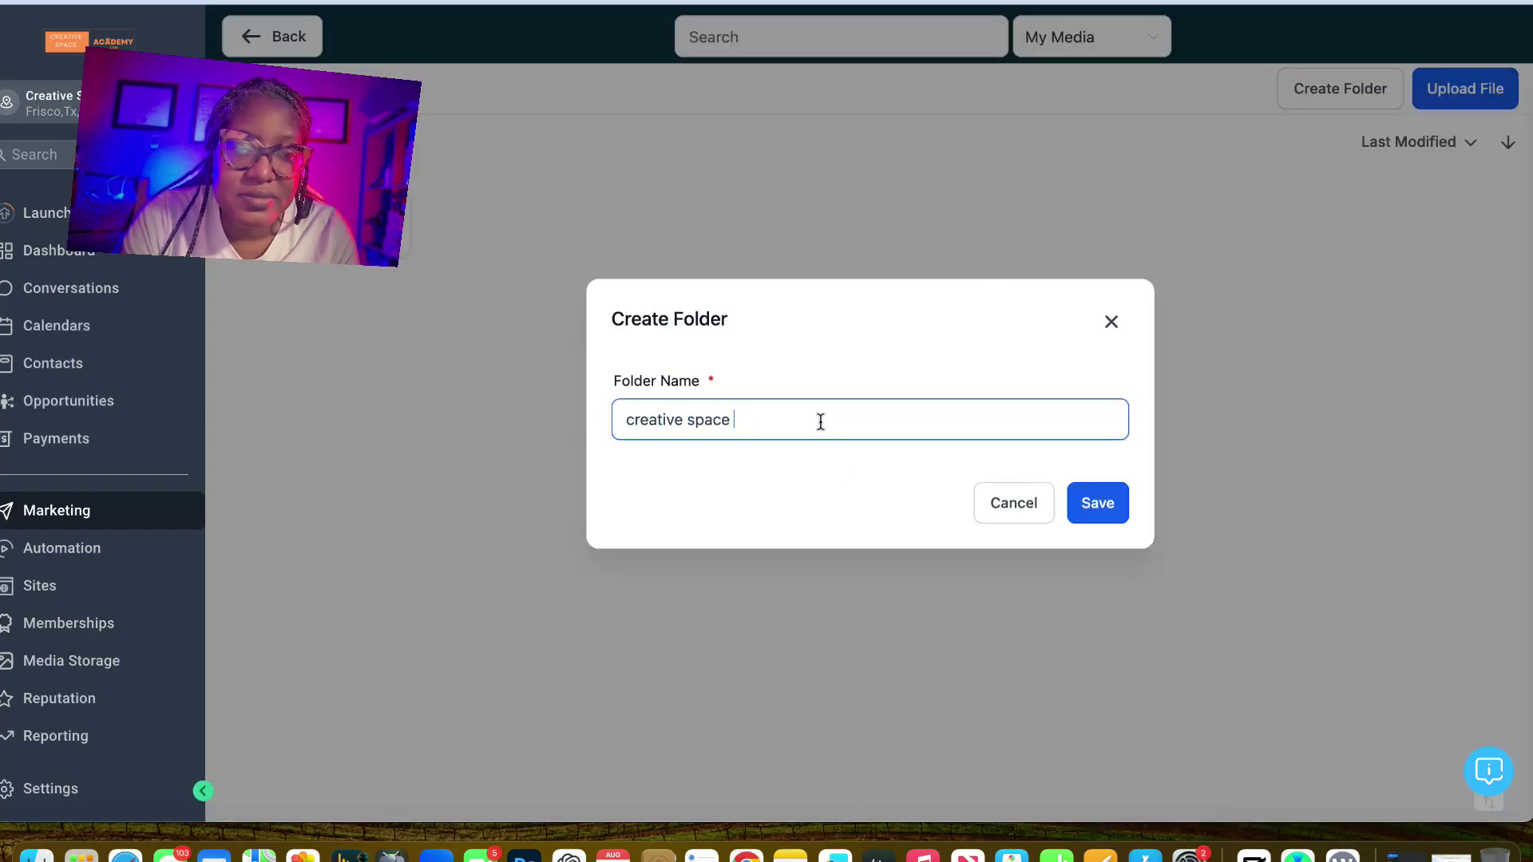
{"action": "type", "text": "s"}
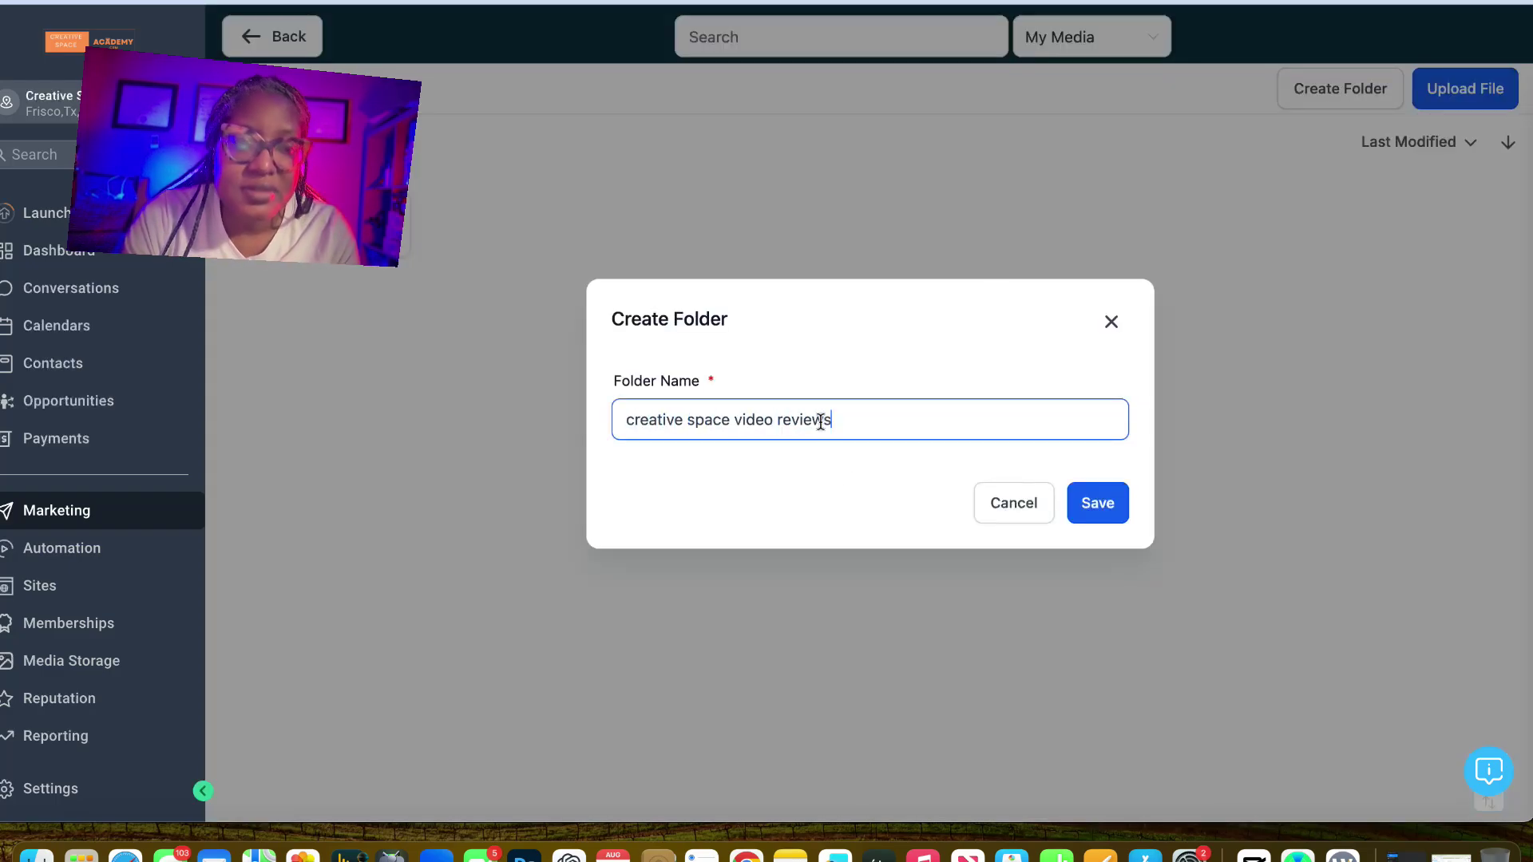
{"action": "left_click", "coordinate": [1099, 503]}
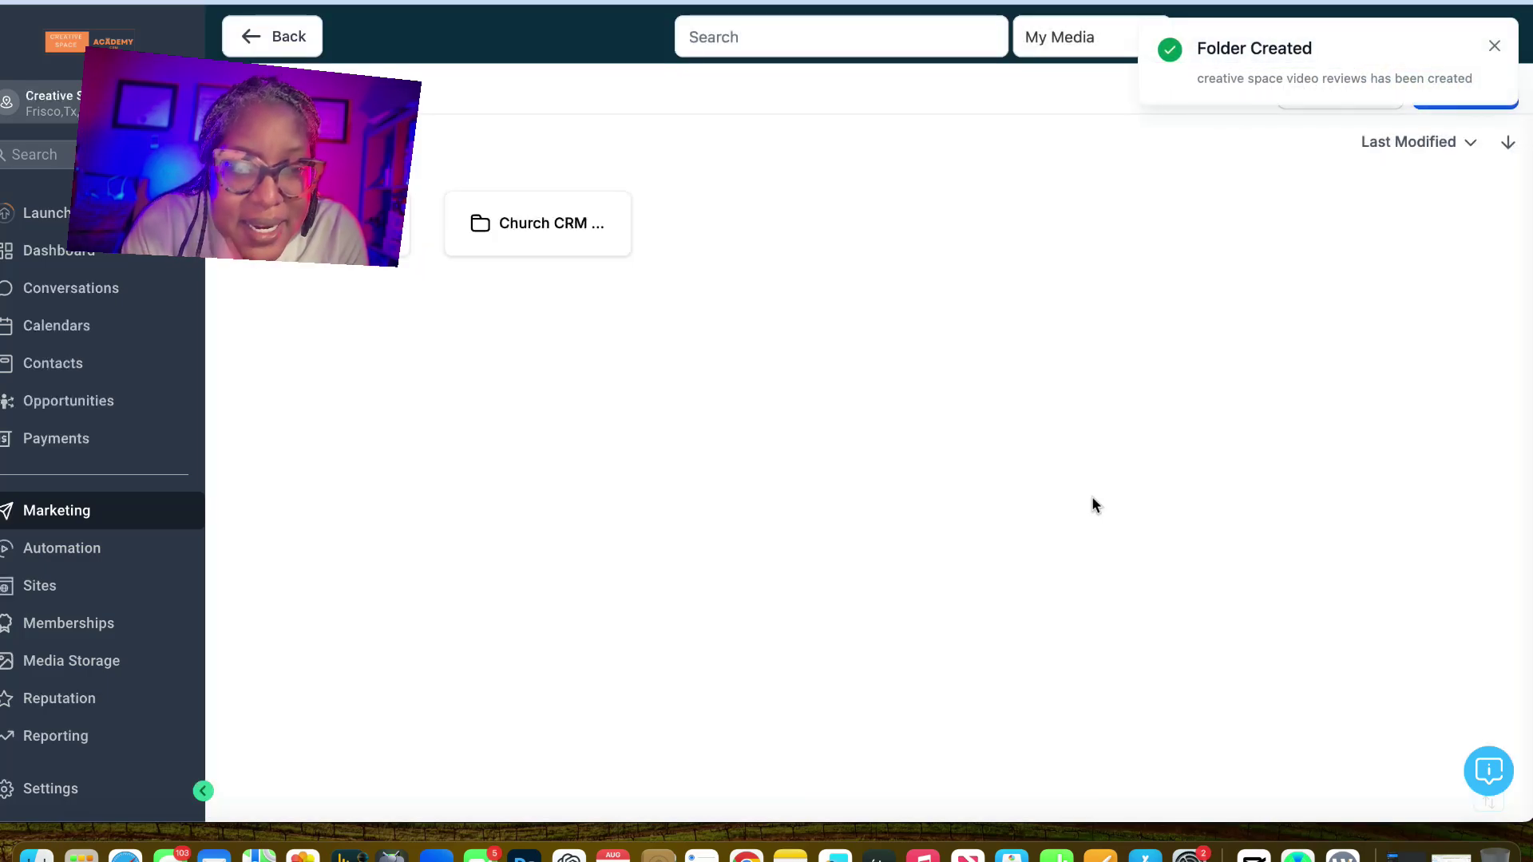
{"action": "left_click", "coordinate": [307, 223]}
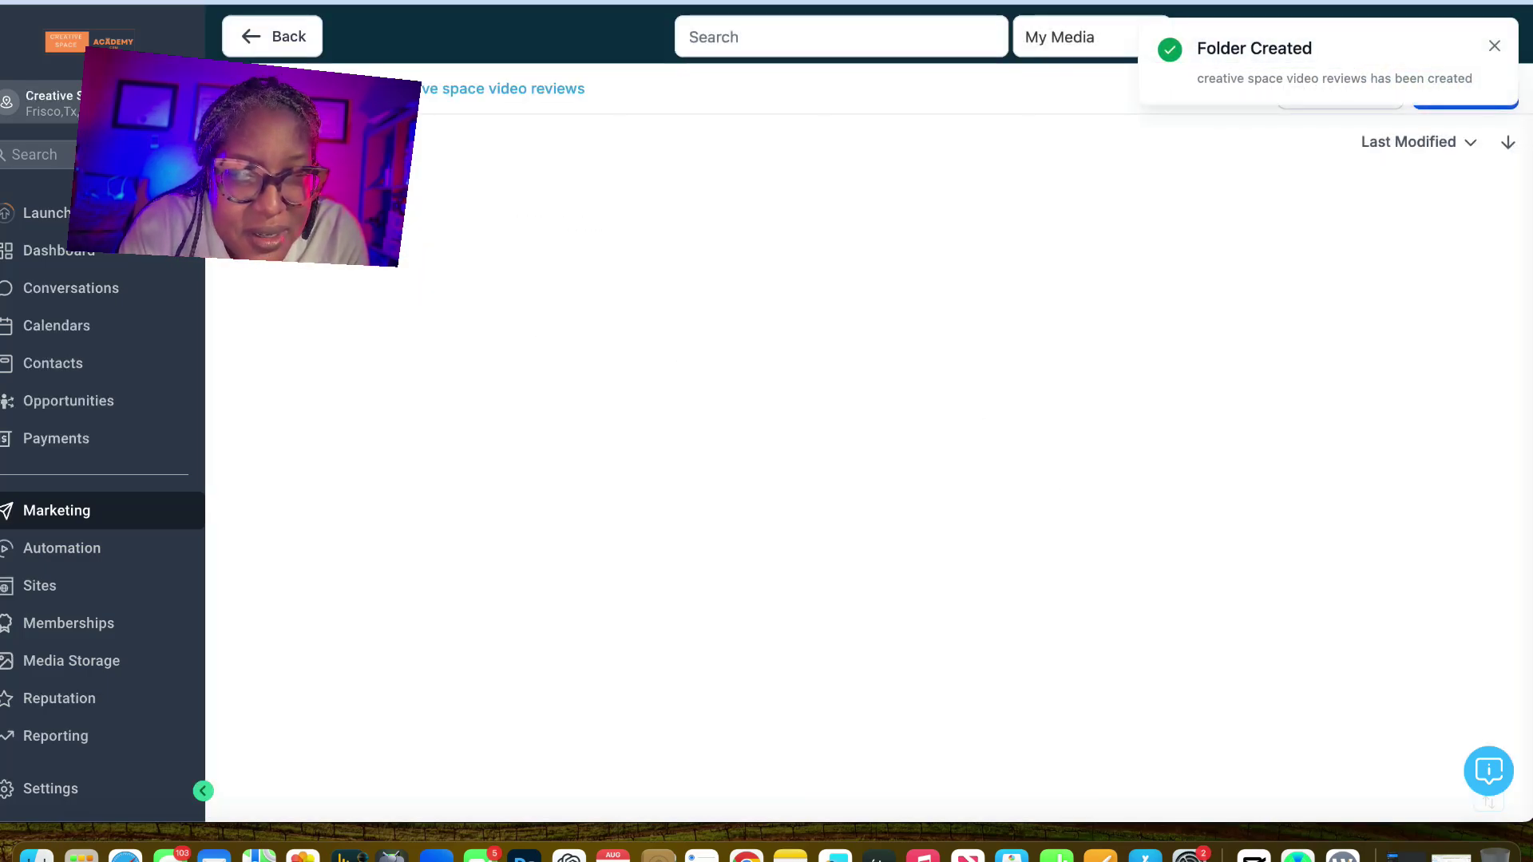
{"action": "left_click", "coordinate": [1494, 47]}
- Upload testimonial-video.mp4 from the images folder and attach it to the post
{"action": "left_click", "coordinate": [1485, 88]}
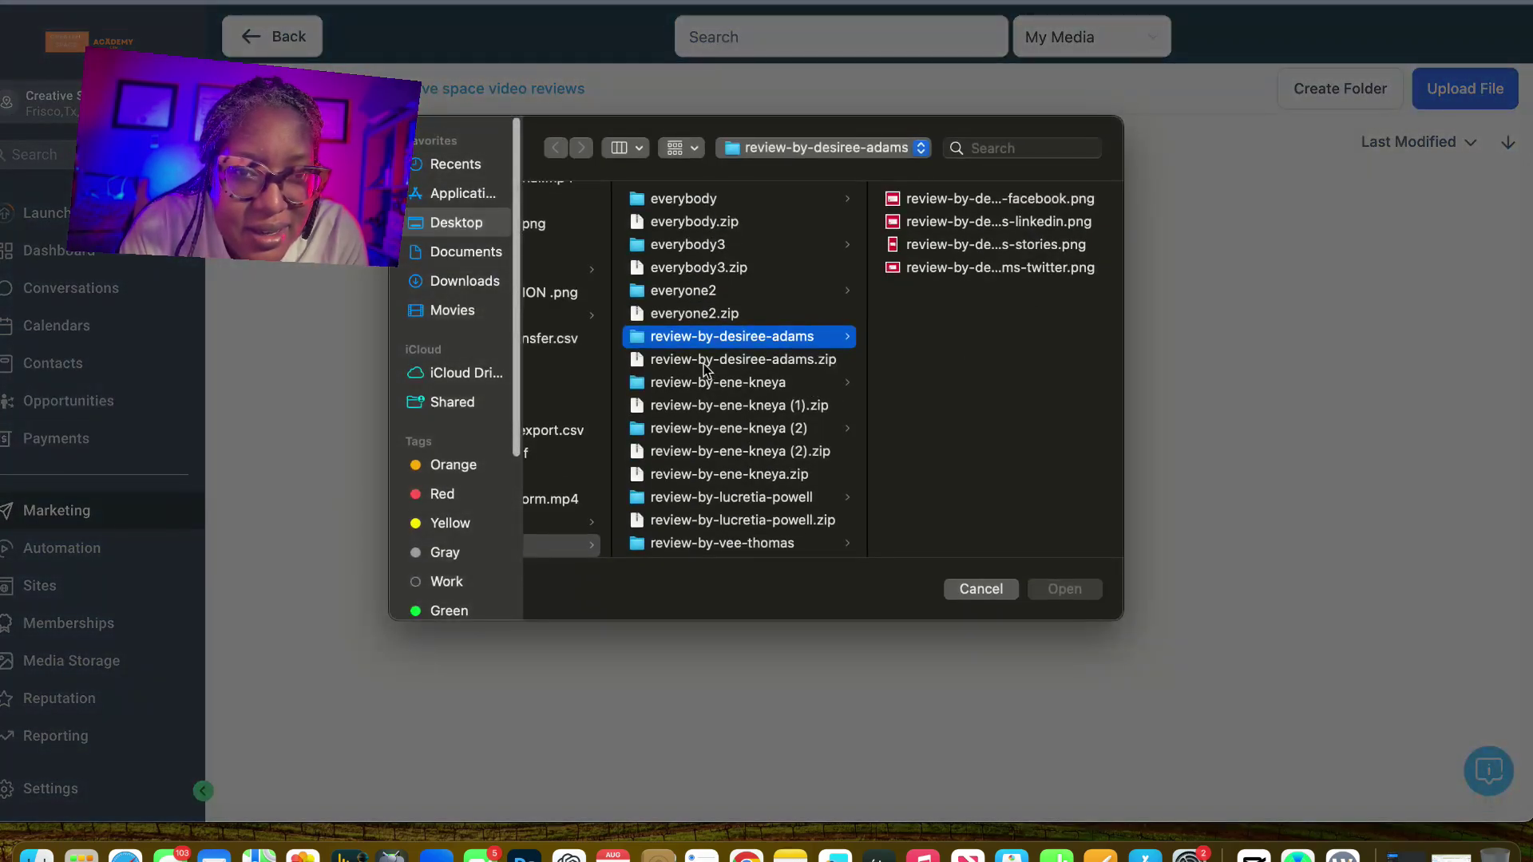
{"action": "scroll", "coordinate": [704, 372], "scroll_direction": "left", "scroll_amount": 5}
{"action": "left_click", "coordinate": [719, 271]}
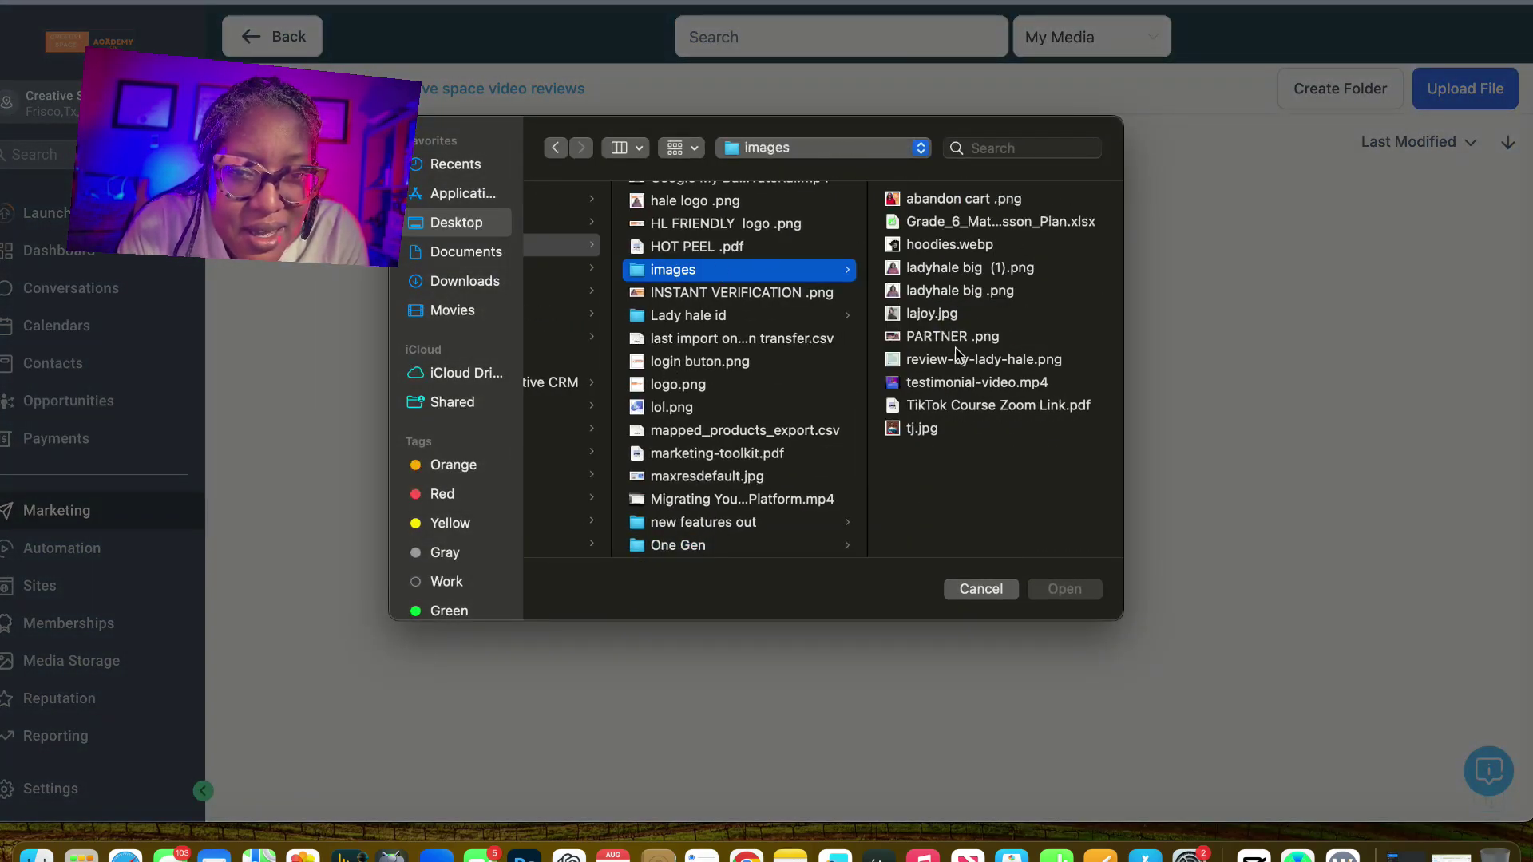
{"action": "left_click", "coordinate": [958, 364]}
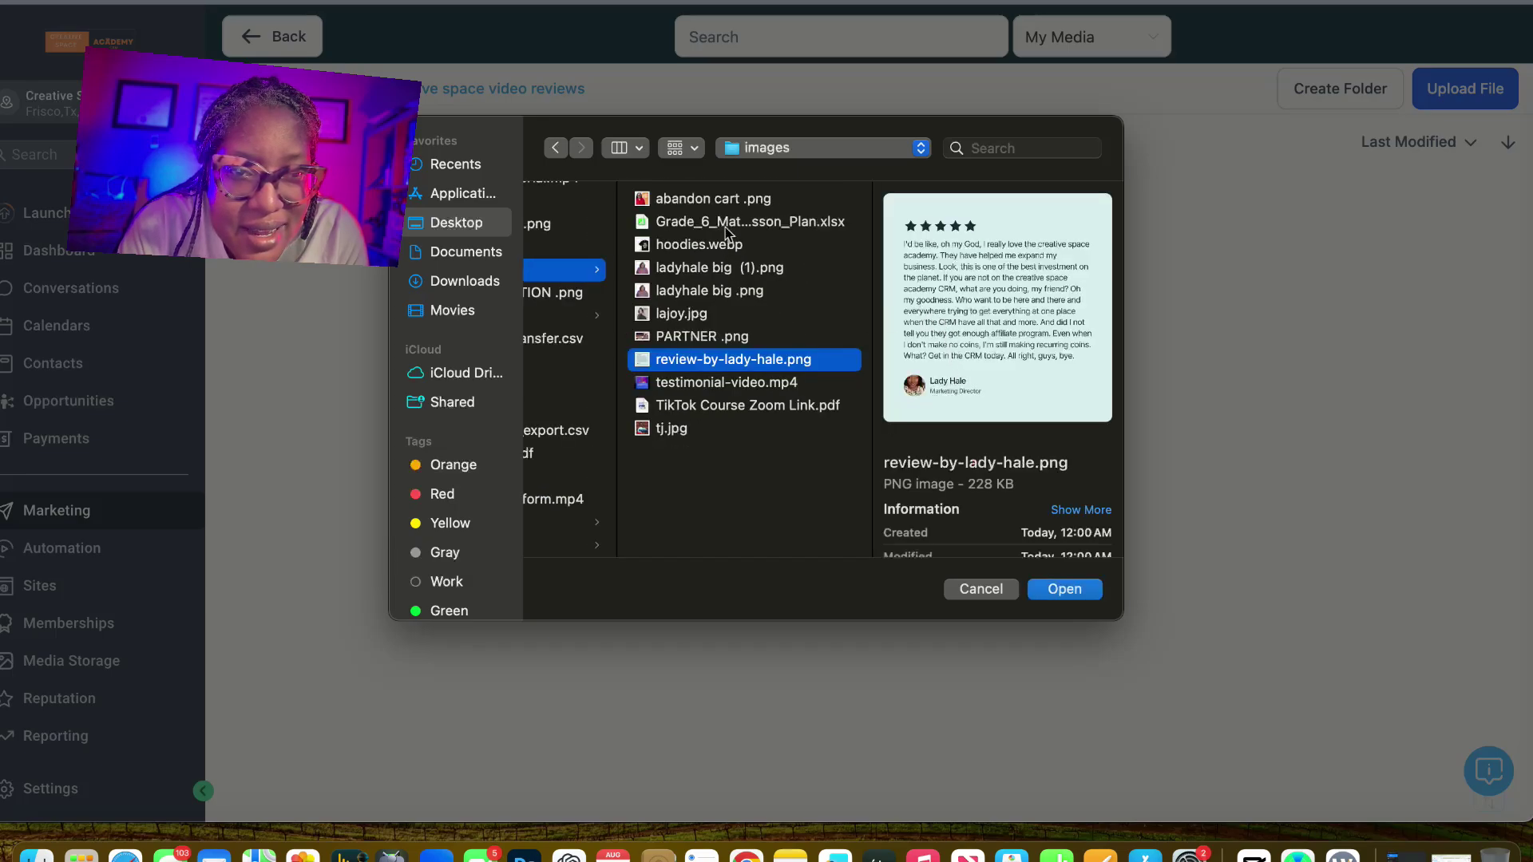
{"action": "left_click", "coordinate": [768, 383]}
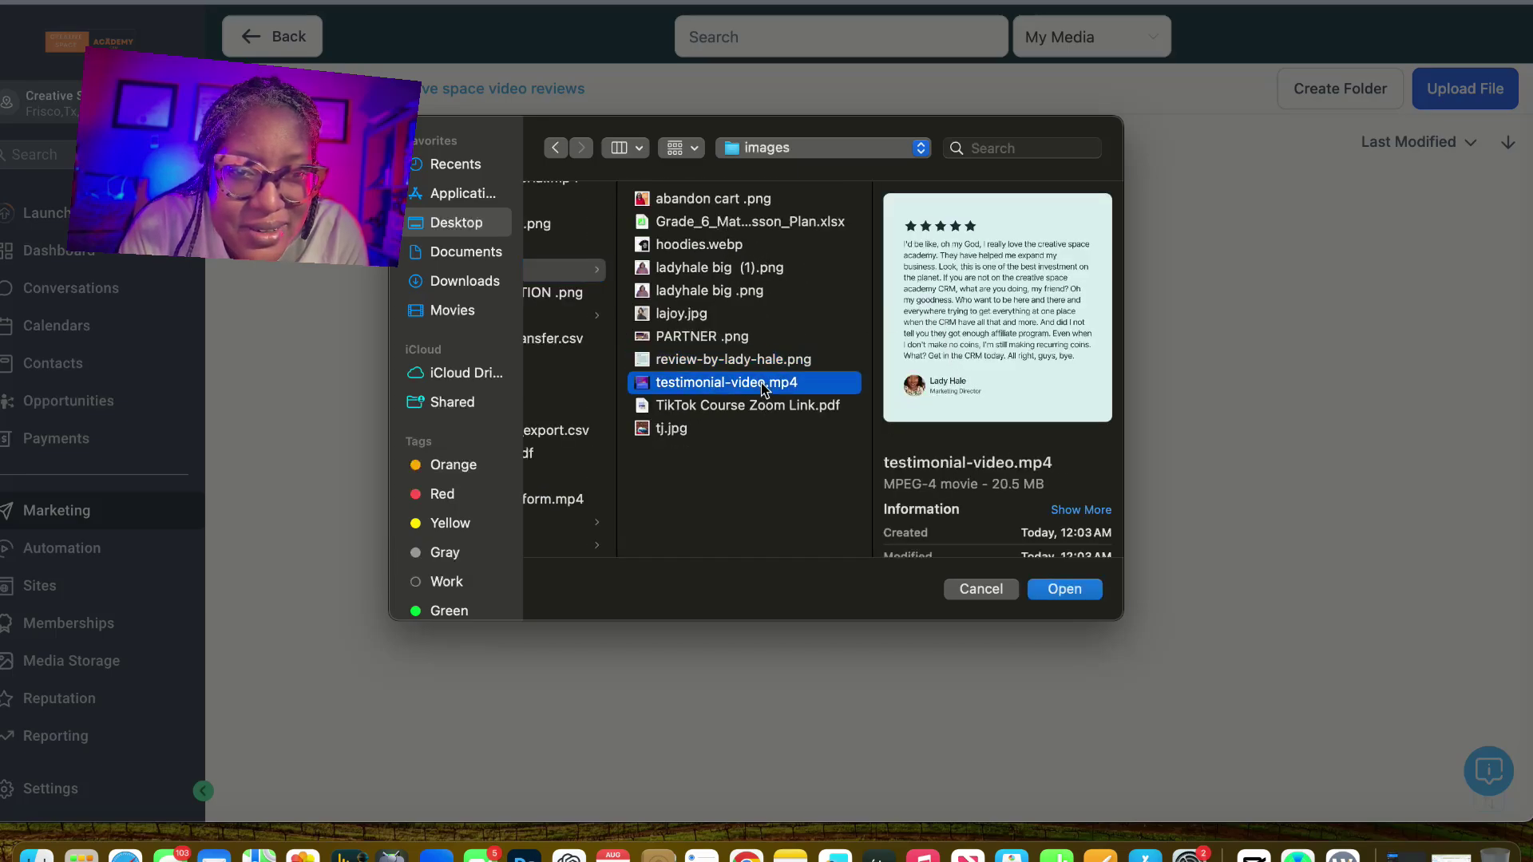
{"action": "left_click", "coordinate": [1082, 591]}
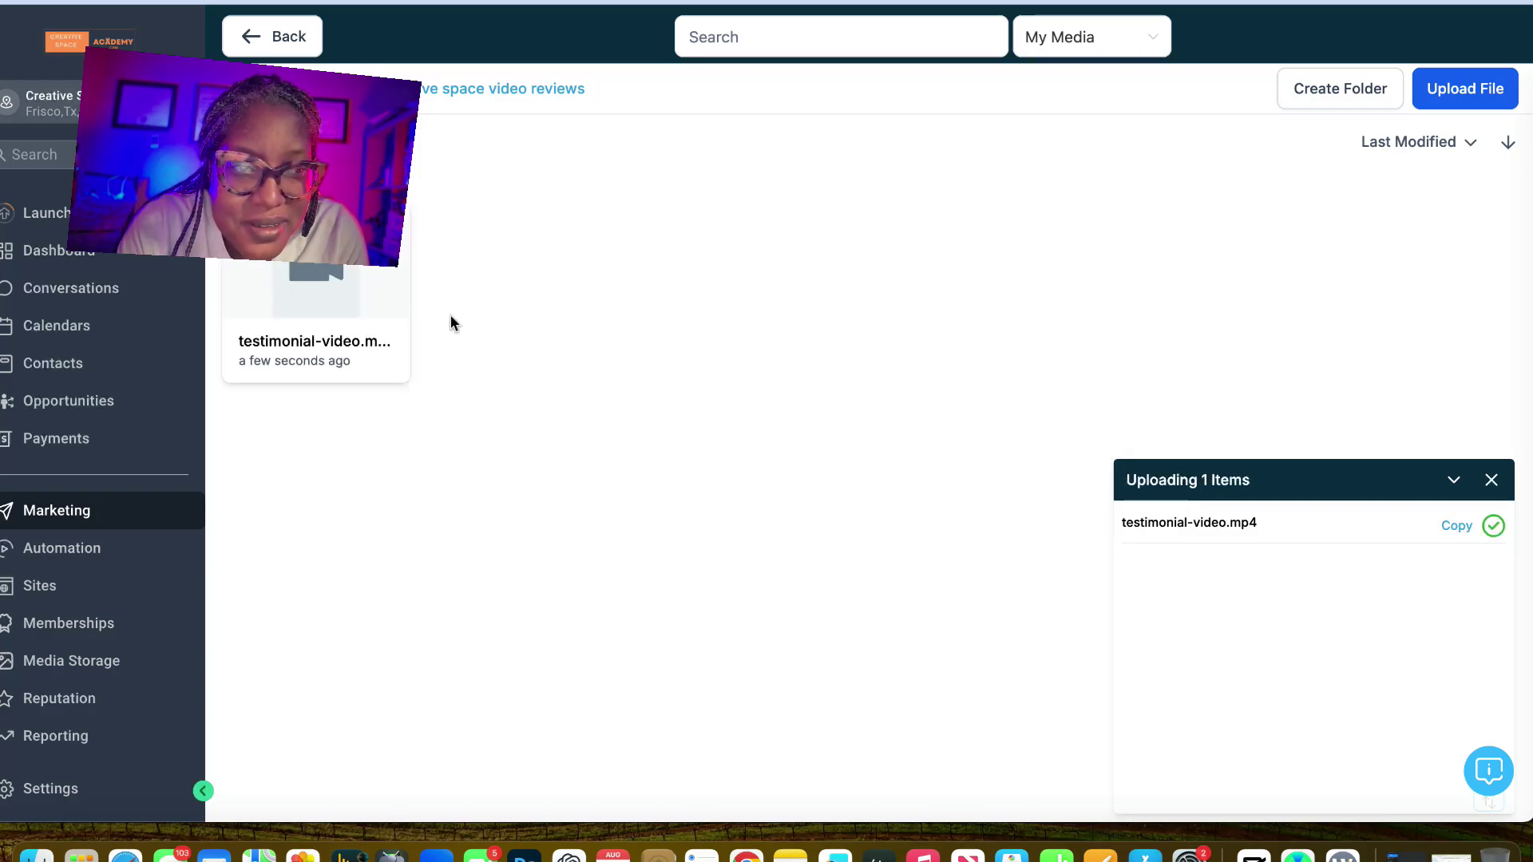
{"action": "left_click", "coordinate": [281, 300]}
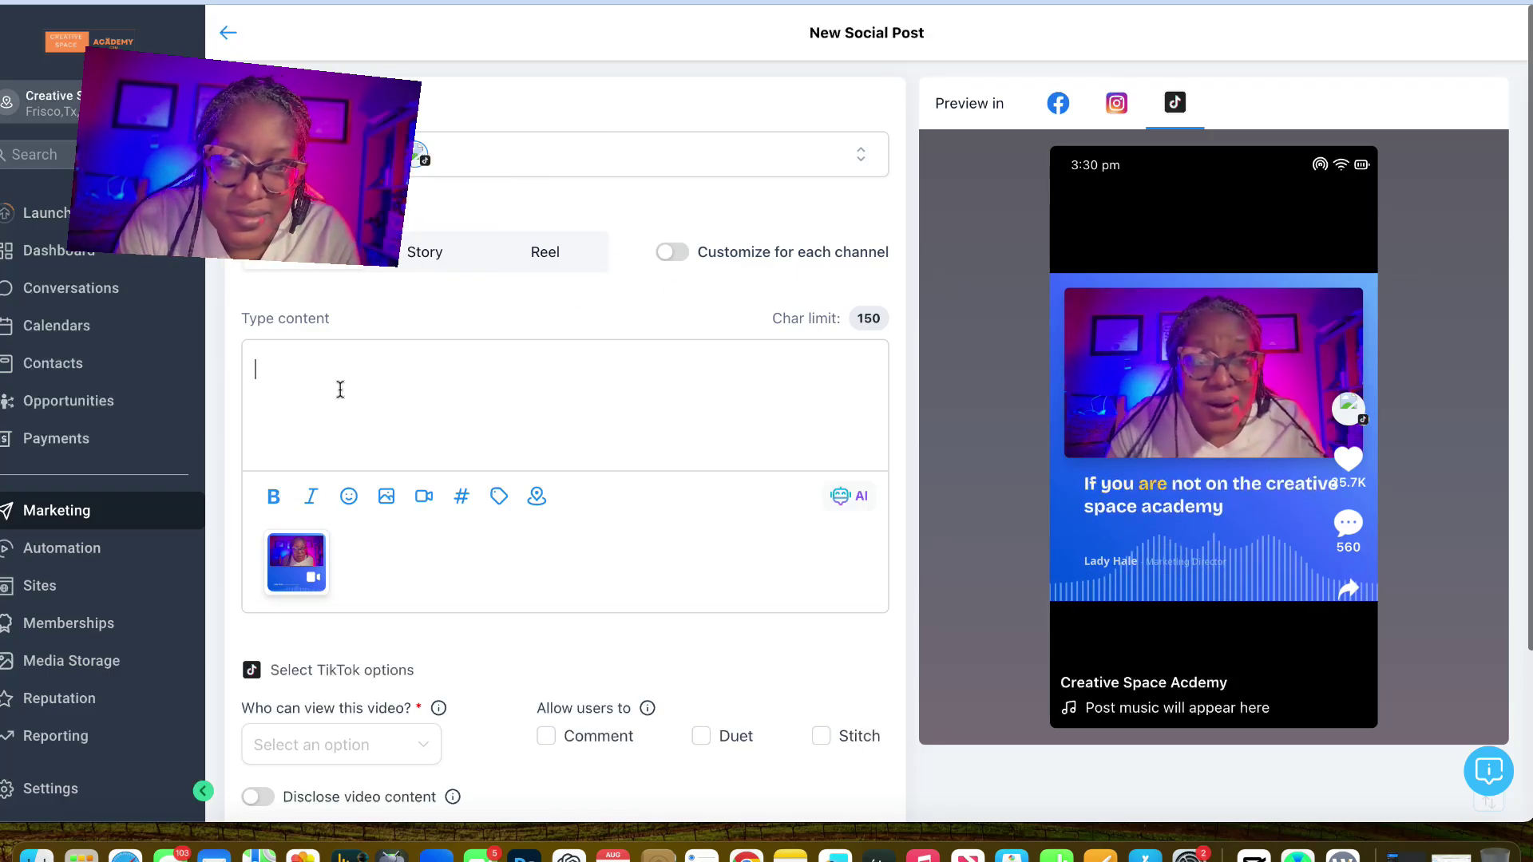
{"action": "type", "text": "Sample of"}
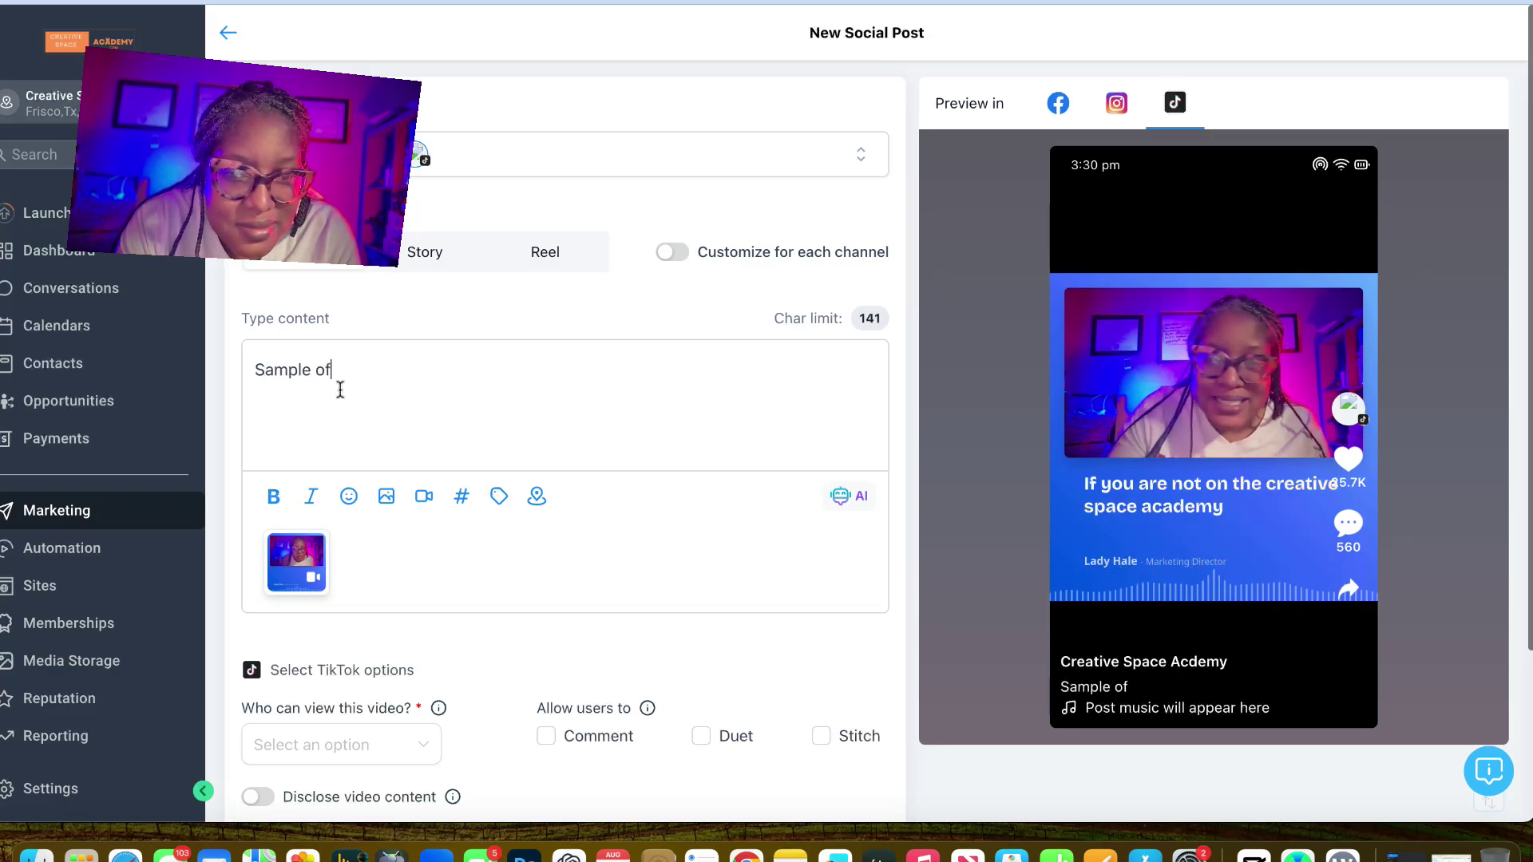
{"action": "type", "text": " what you can do wi"}
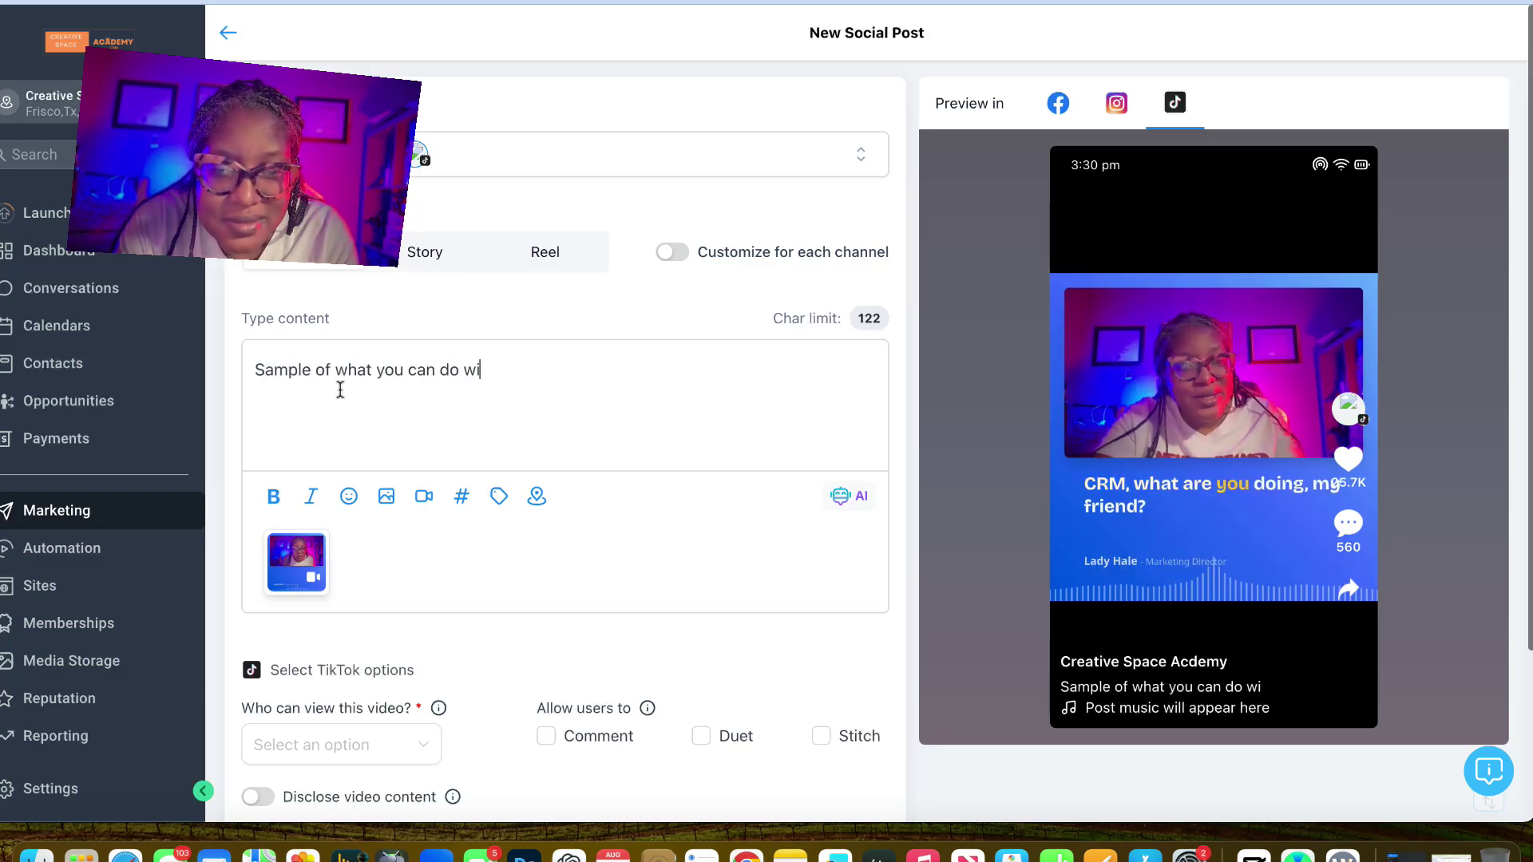
{"action": "type", "text": "th the "}
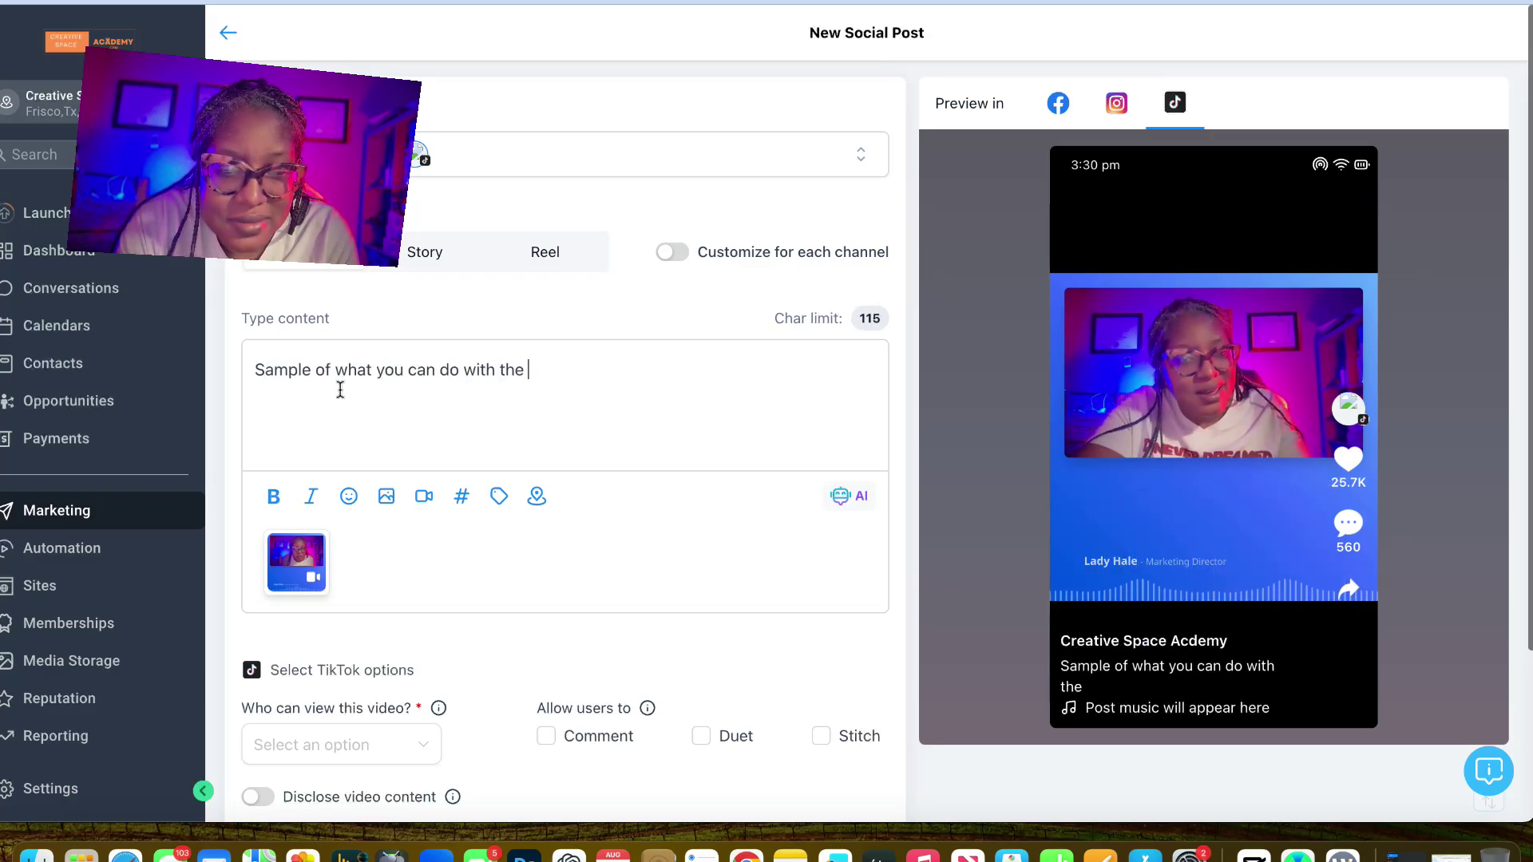
{"action": "type", "text": "@creativ"}
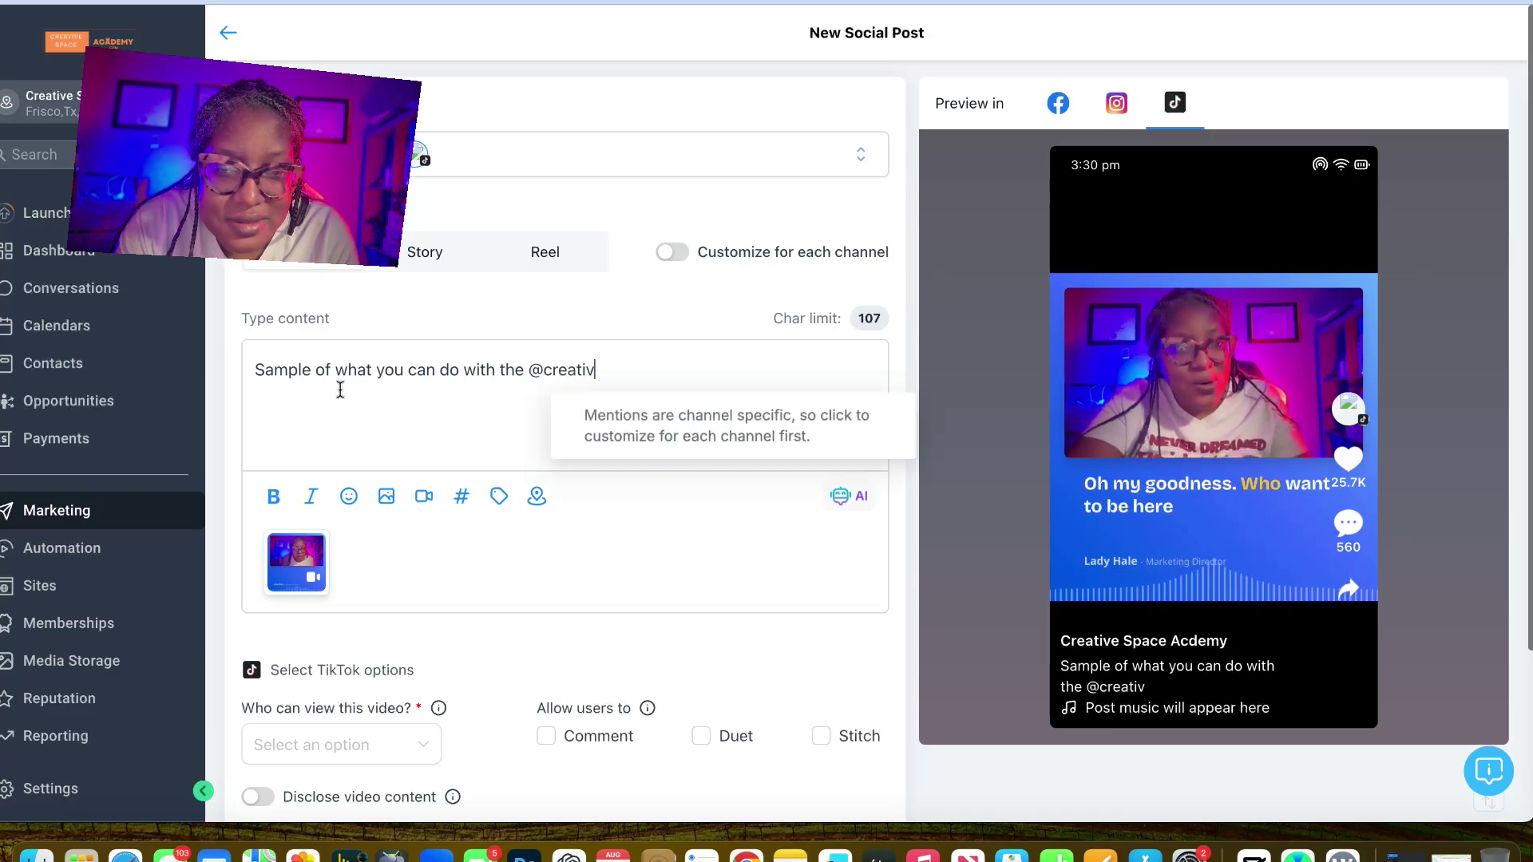
{"action": "type", "text": "ecrm"}
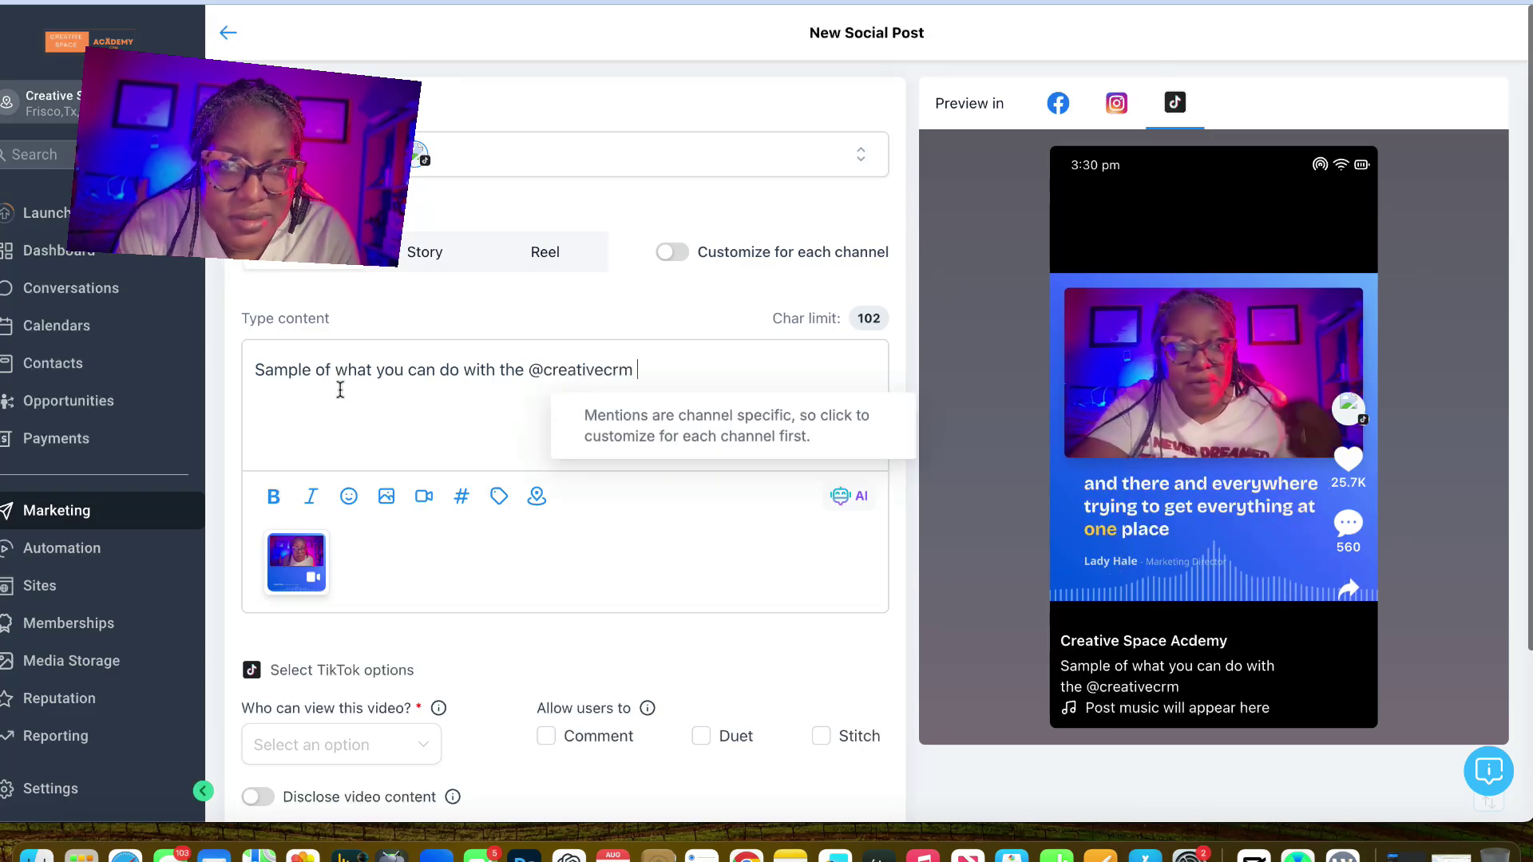
{"action": "type", "text": " L"}
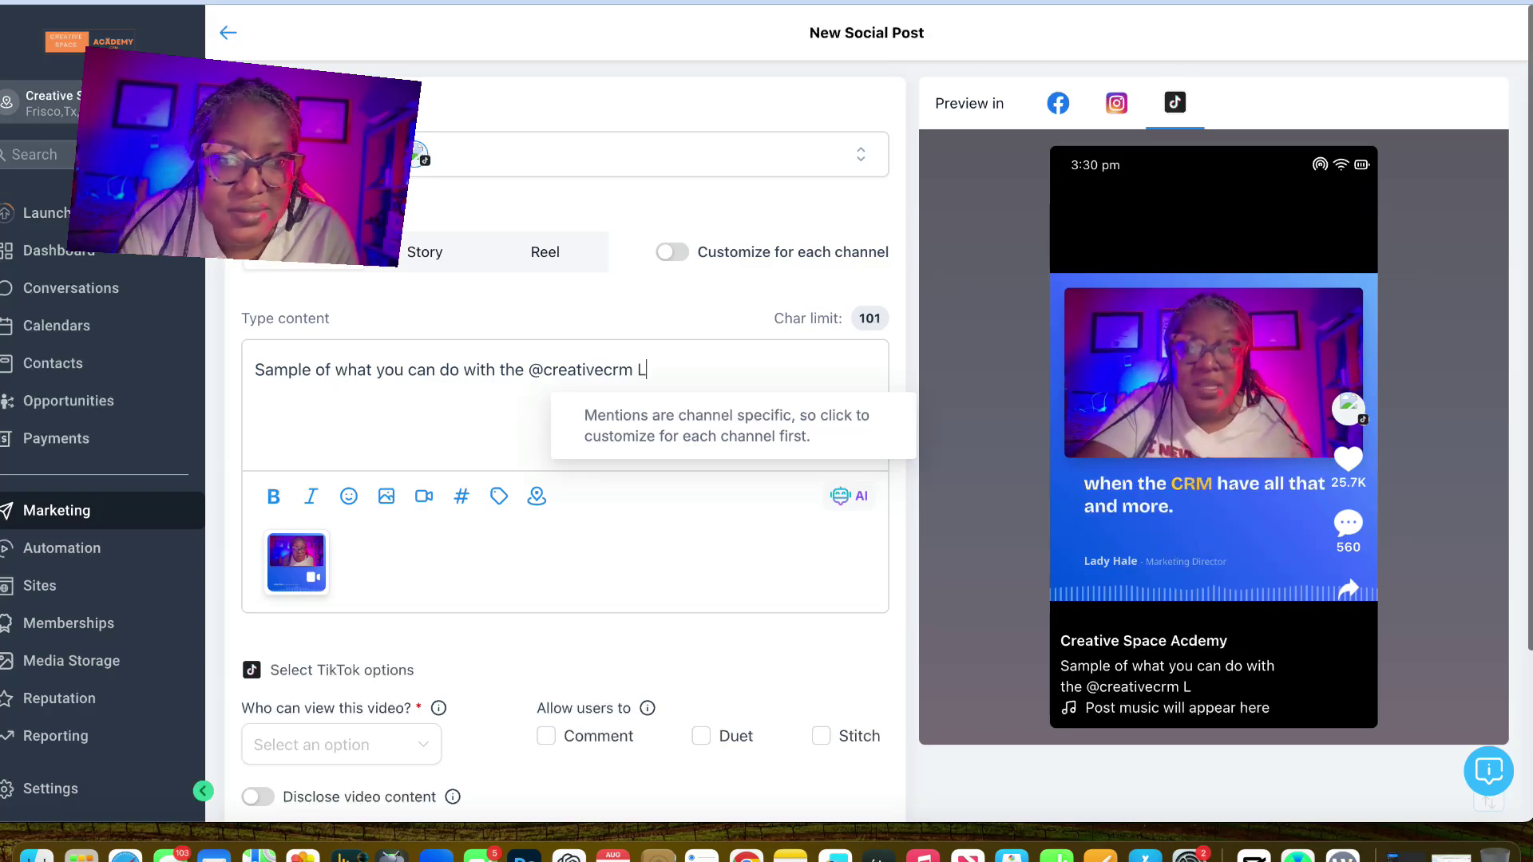
{"action": "key", "text": "BackSpace"}
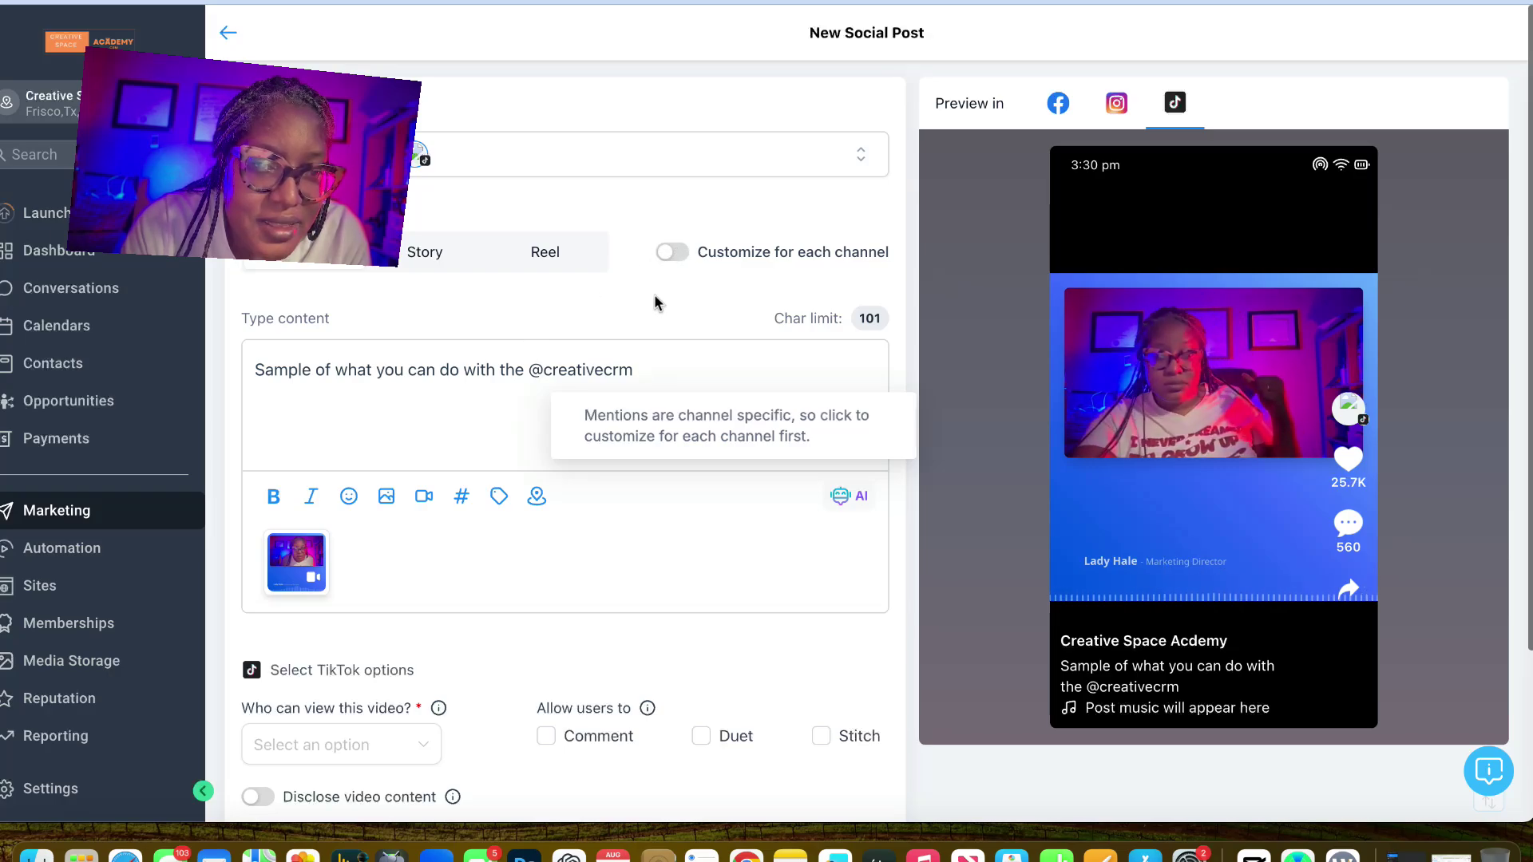
{"action": "left_click", "coordinate": [671, 254]}
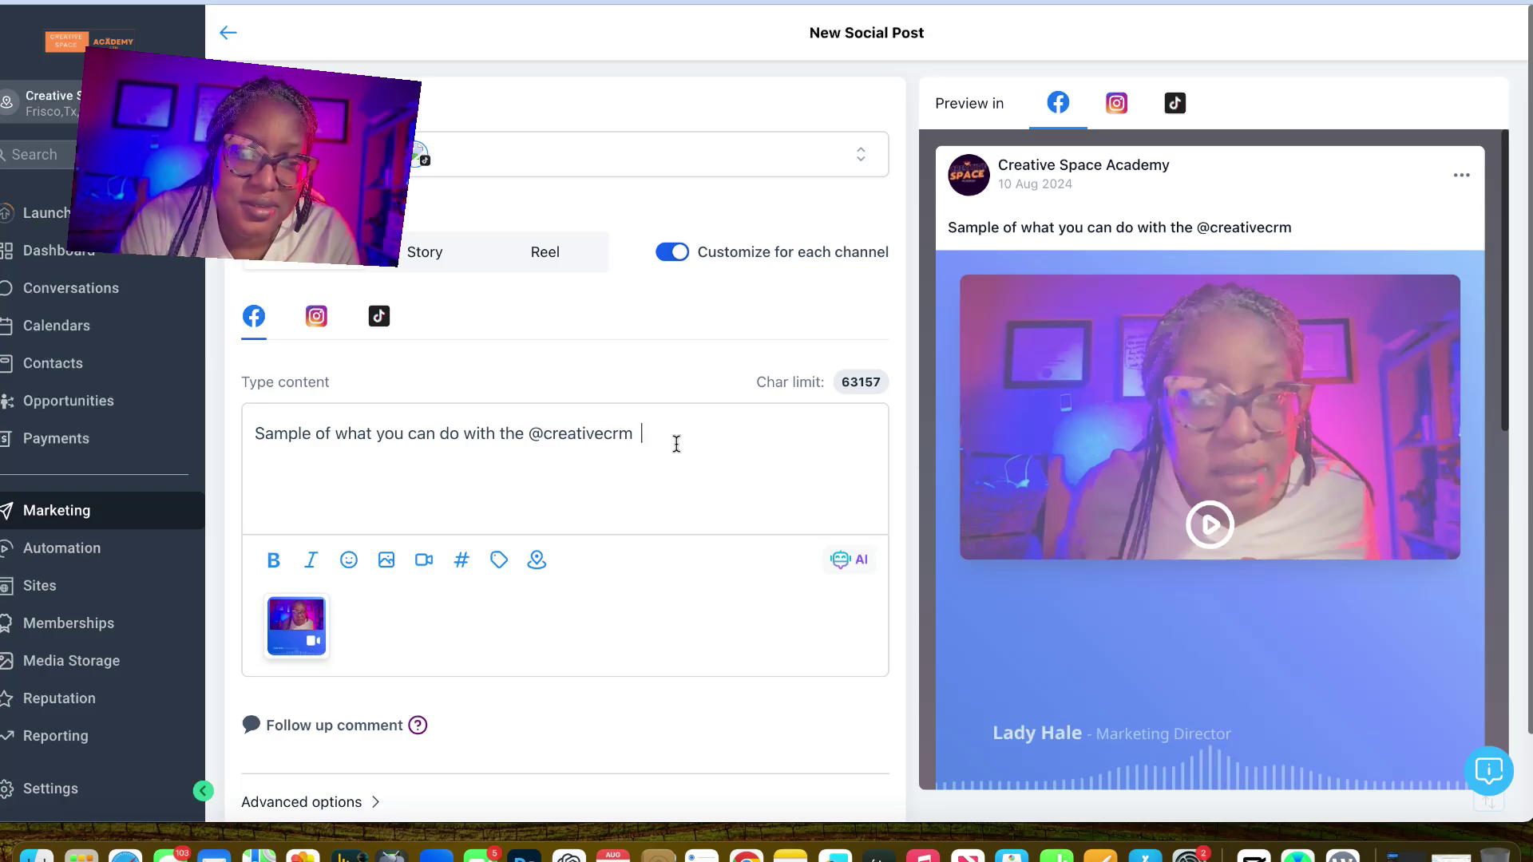
- Add a follow-up comment linking the ladyhaleplan page, correcting 'realease' to 'release'
{"action": "left_click", "coordinate": [337, 727]}
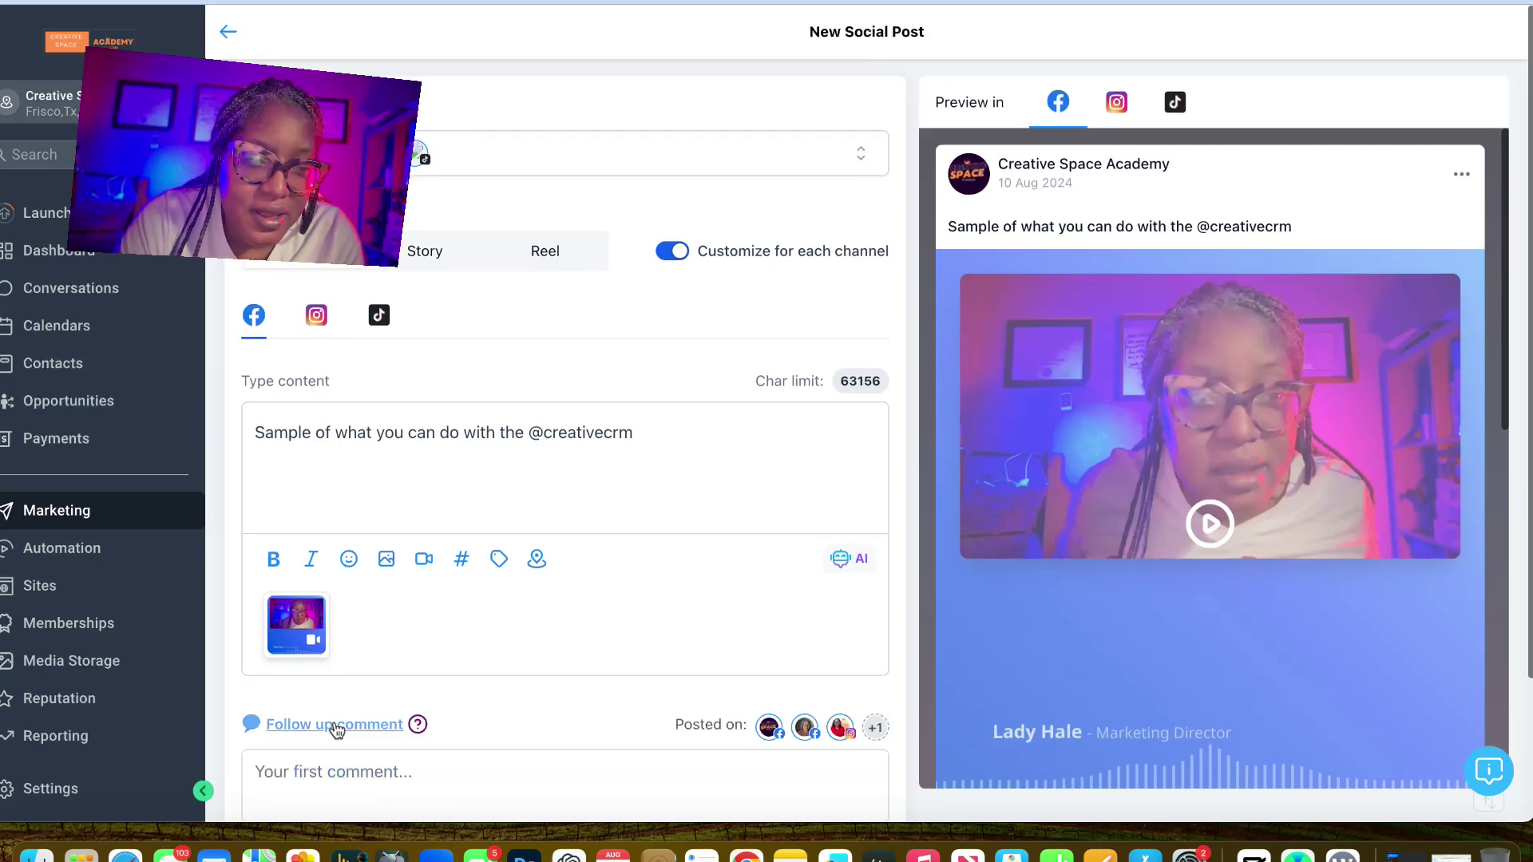
{"action": "scroll", "coordinate": [371, 787], "scroll_direction": "down", "scroll_amount": 3}
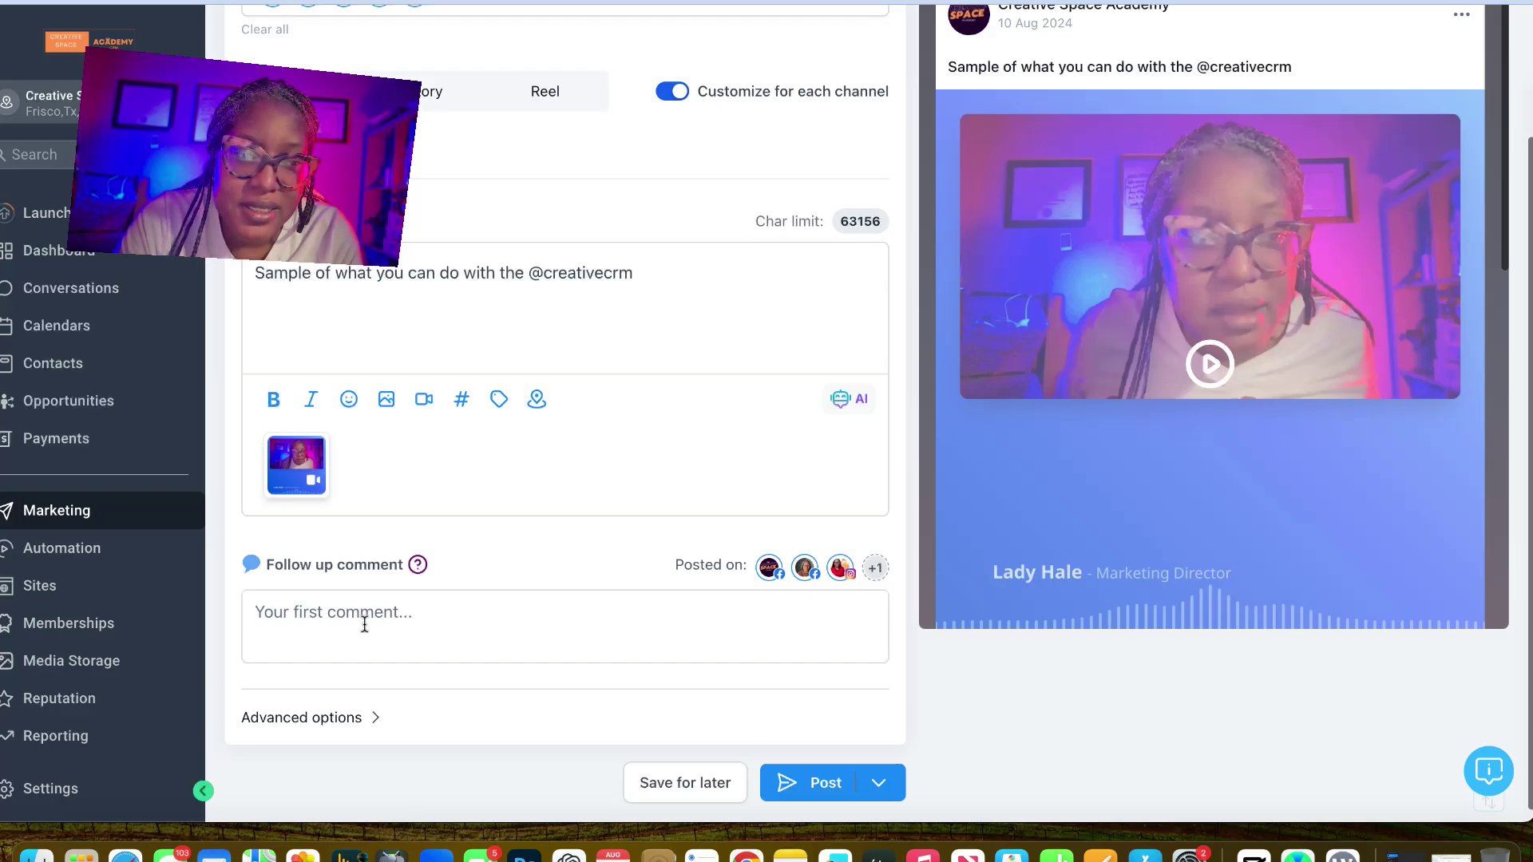
{"action": "type", "text": "GEt"}
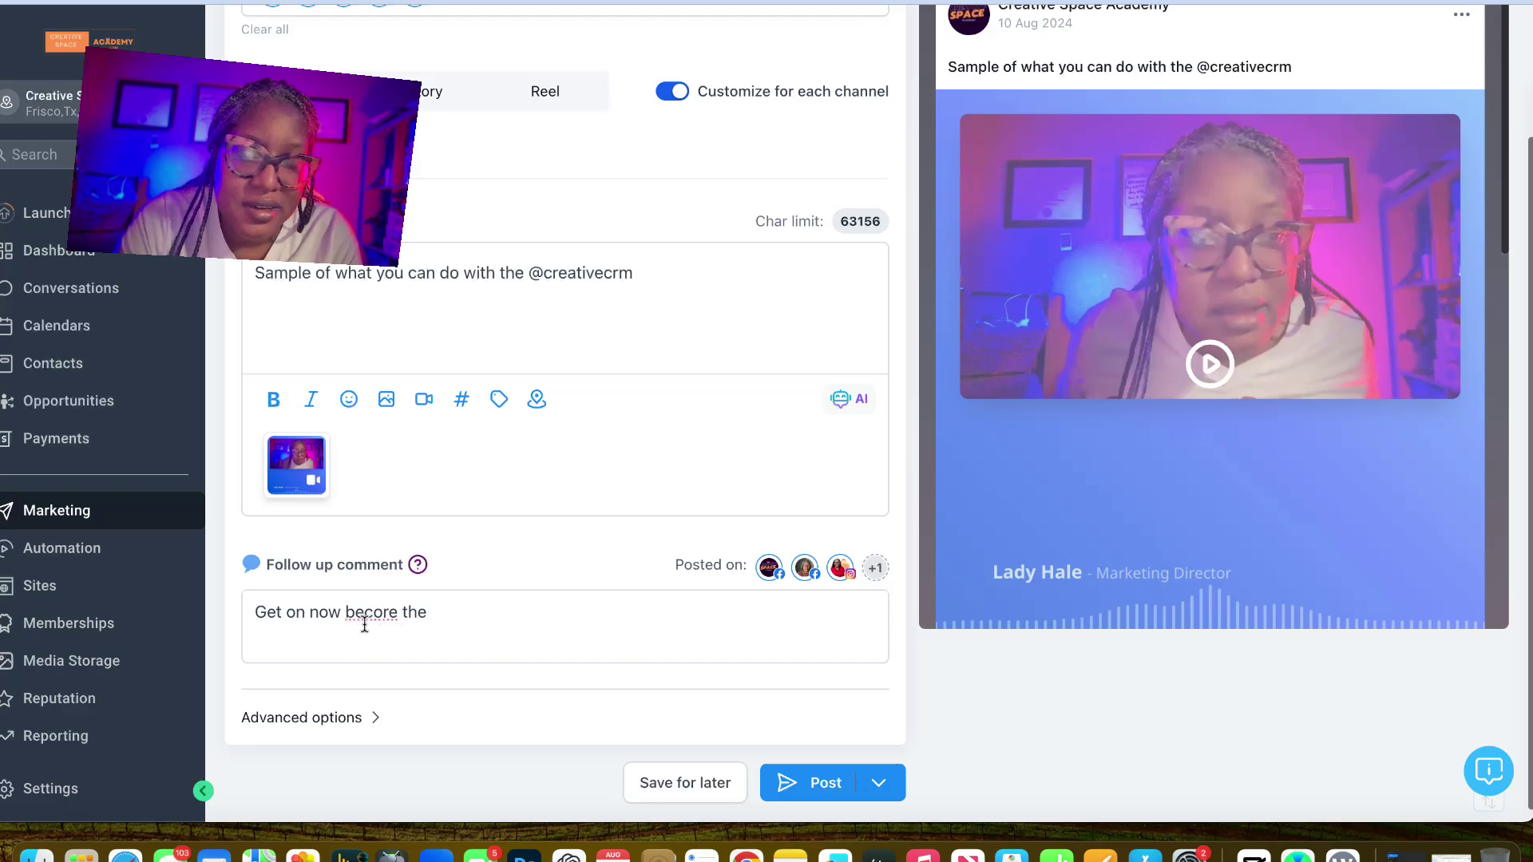
{"action": "type", "text": "re"}
{"action": "key", "text": "BackSpace"}
{"action": "key", "text": "BackSpace"}
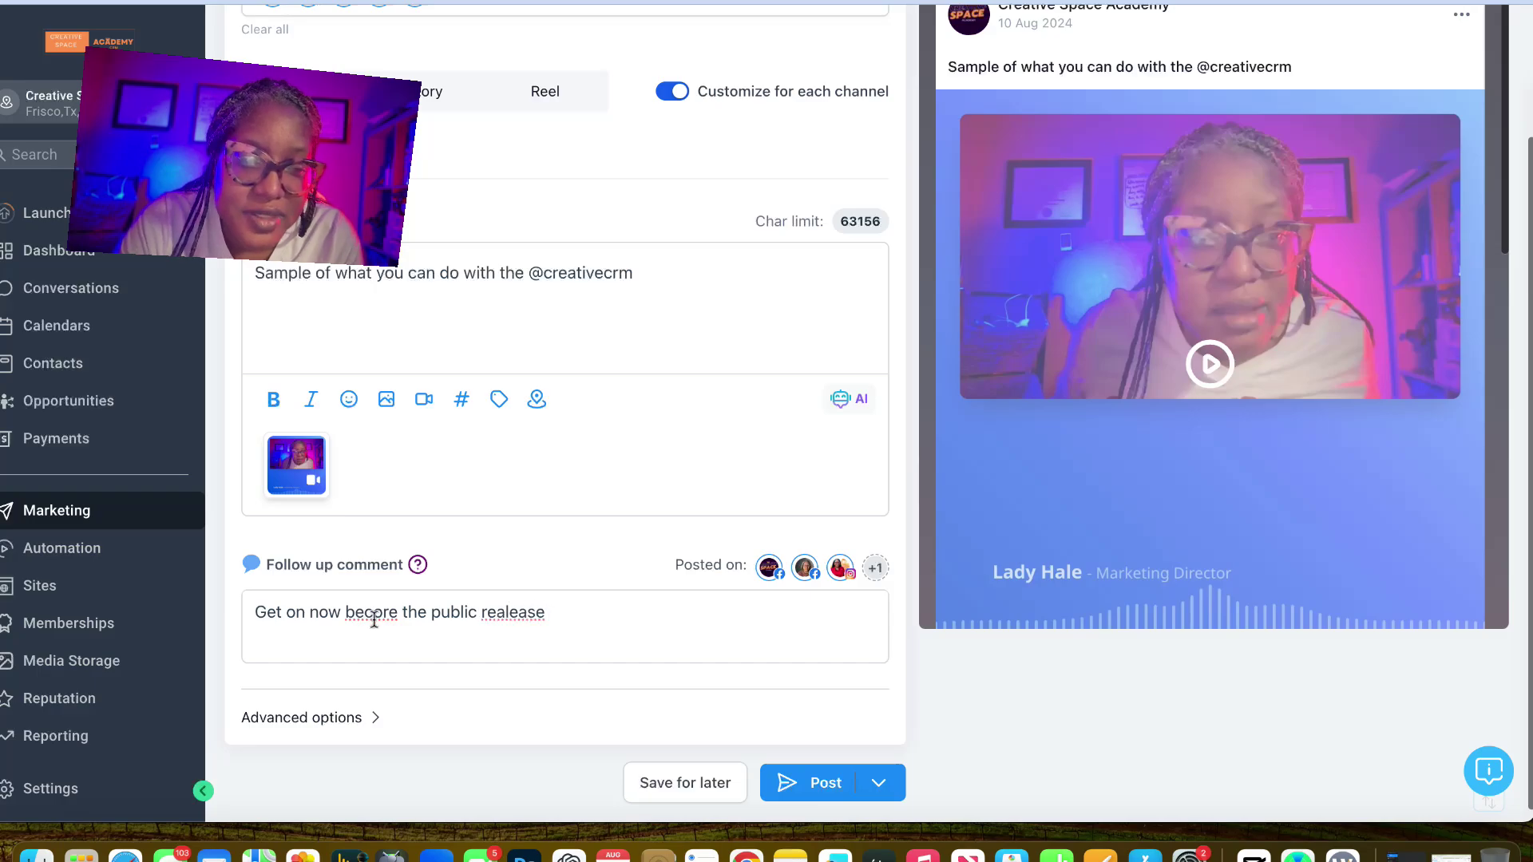
{"action": "right_click", "coordinate": [526, 614]}
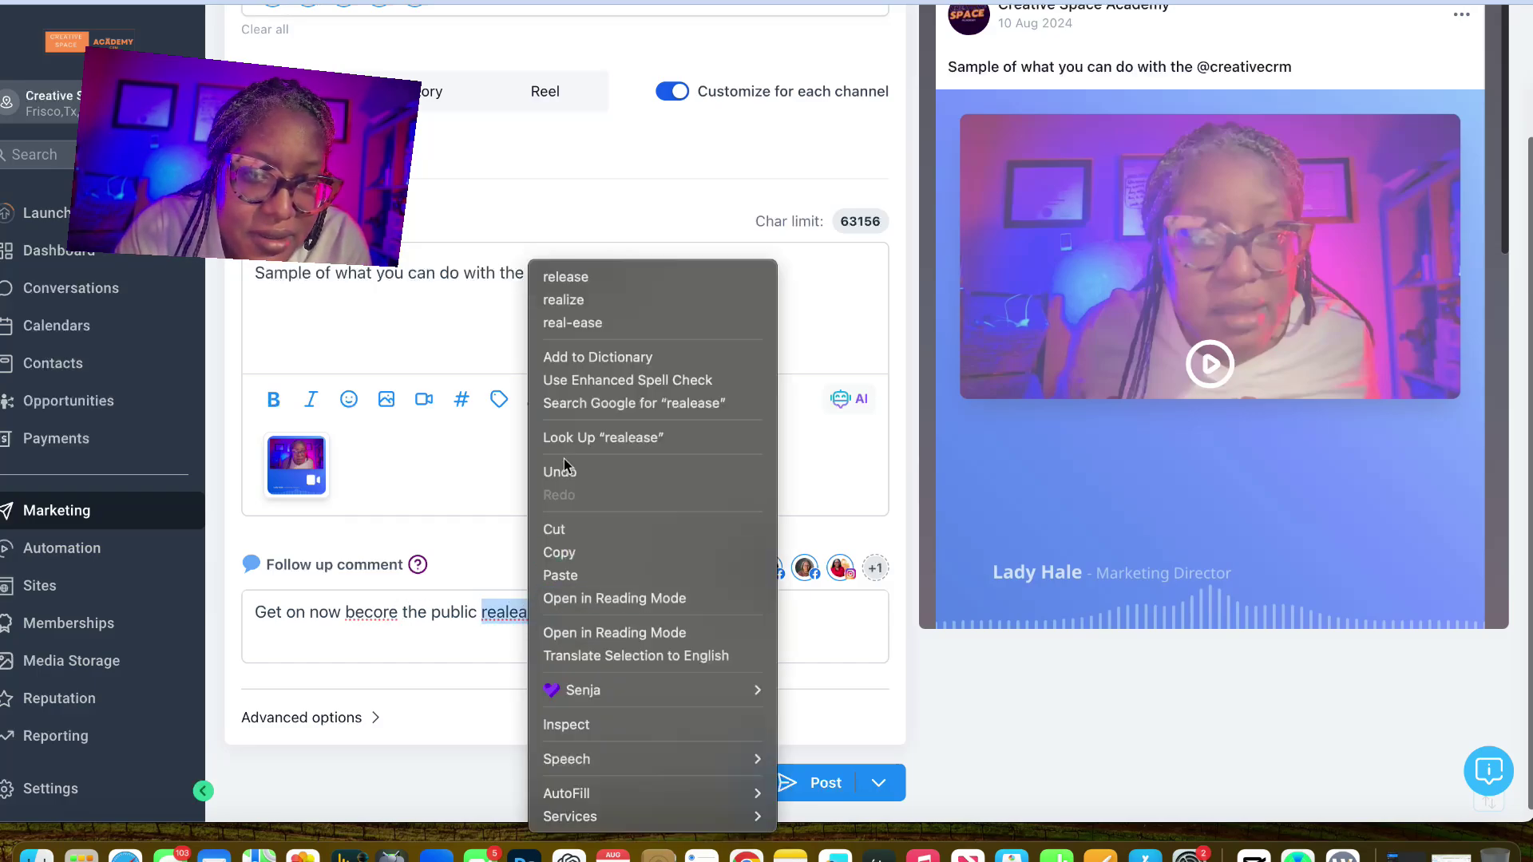
{"action": "left_click", "coordinate": [588, 279]}
{"action": "type", "text": "https://creativespaceacademy"}
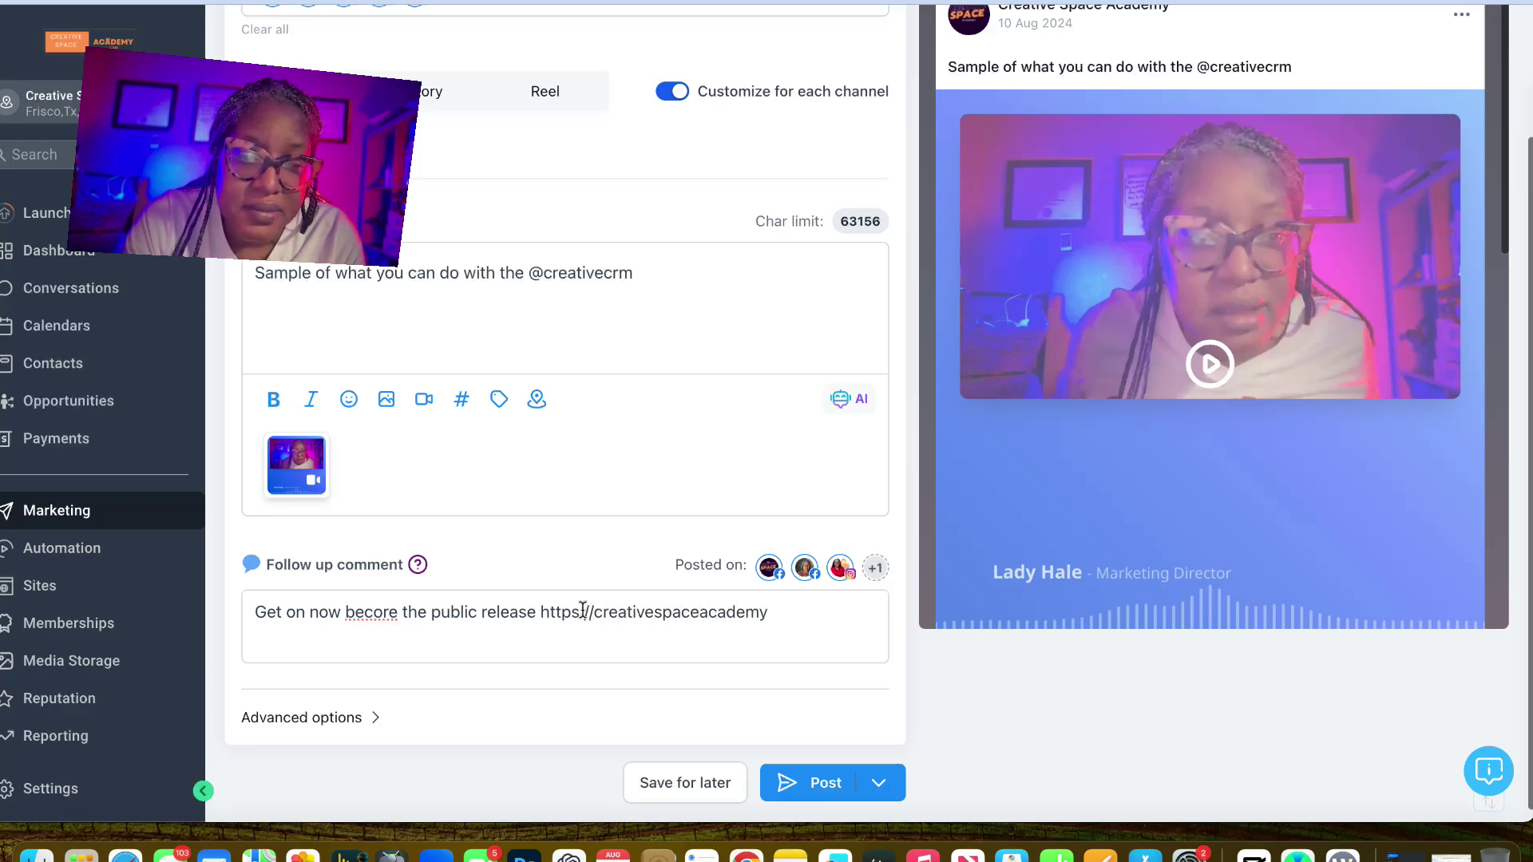
{"action": "type", "text": ".com/ladyh"}
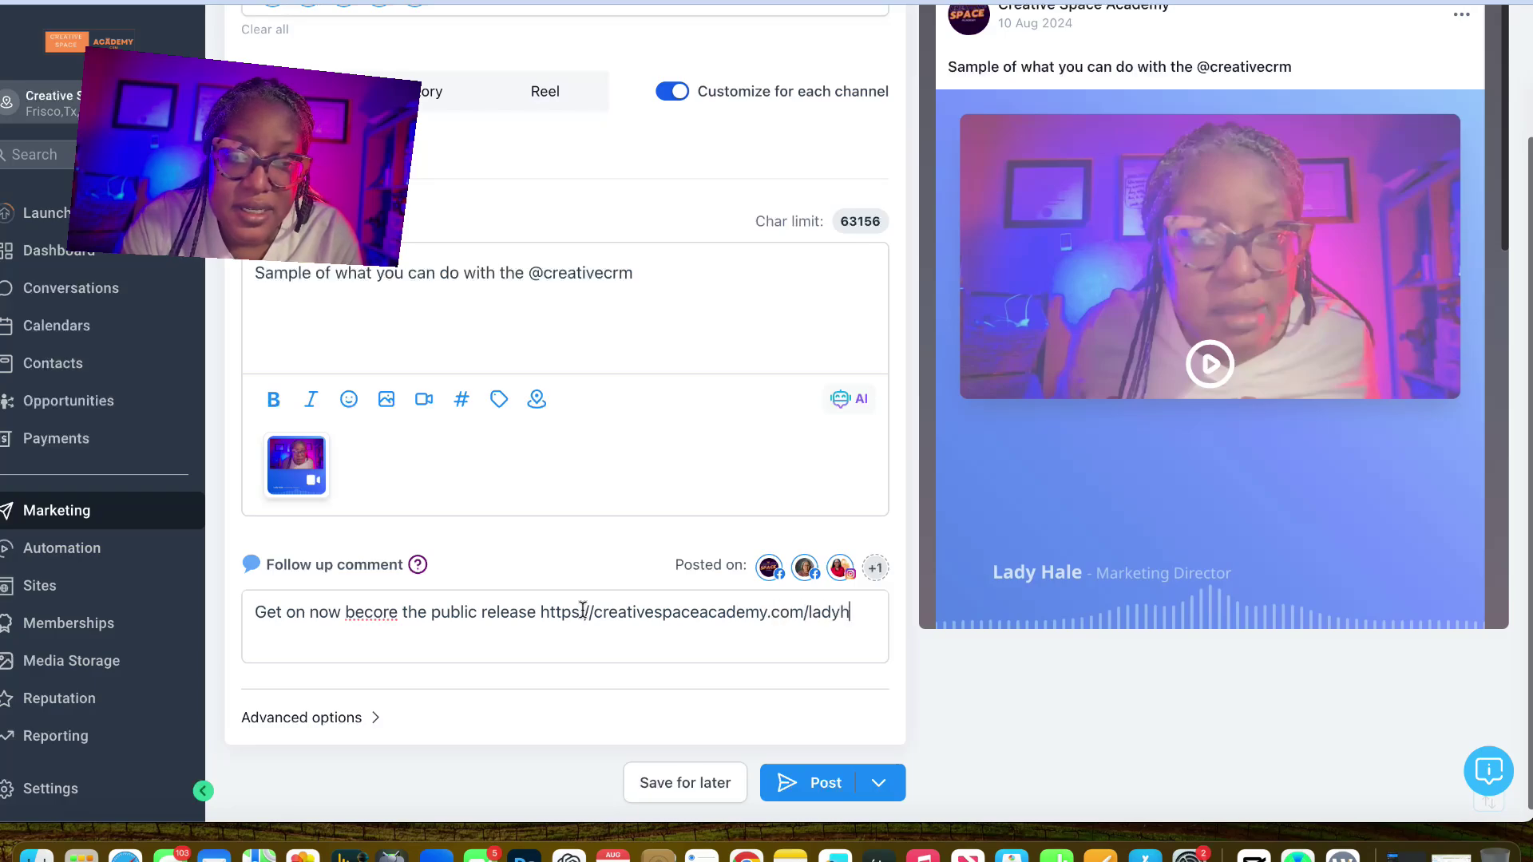
{"action": "type", "text": "aleplan"}
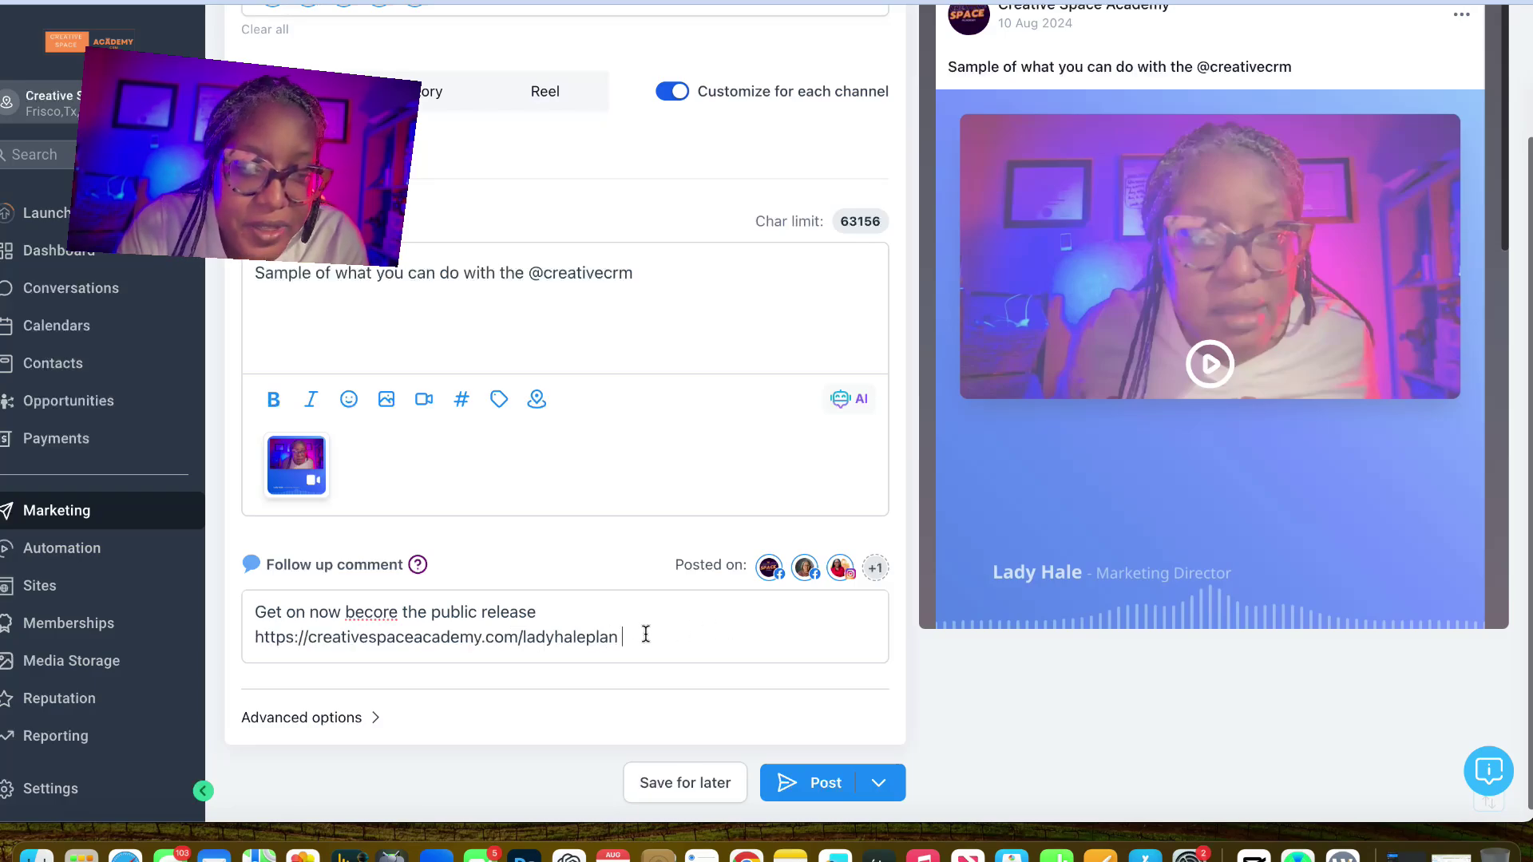
- Select the whole follow-up comment and copy it
{"action": "left_click_drag", "start_coordinate": [640, 635], "coordinate": [267, 612]}
{"action": "right_click", "coordinate": [288, 612]}
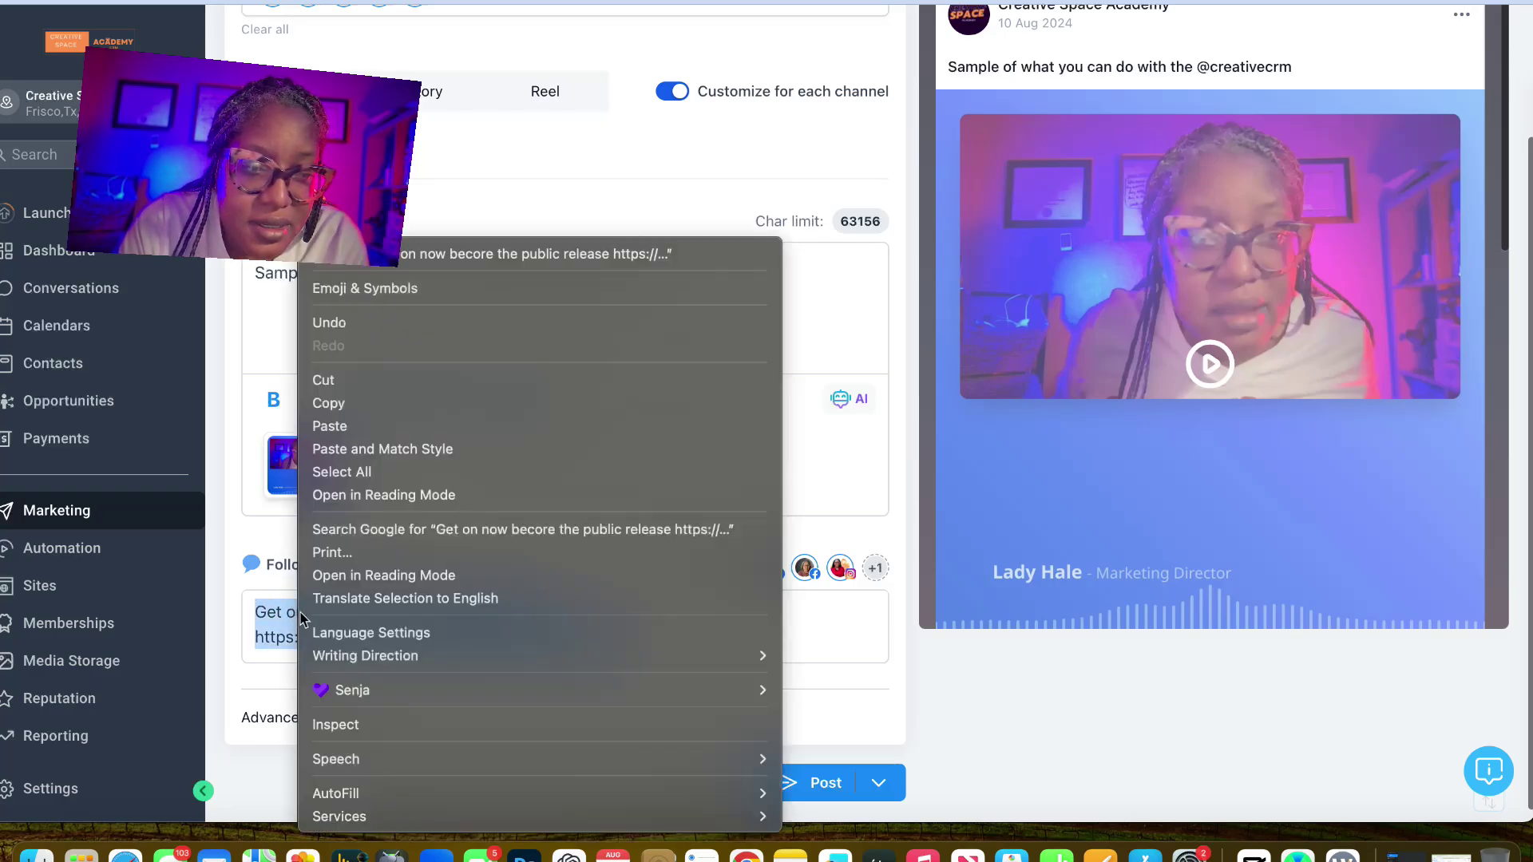
{"action": "left_click", "coordinate": [377, 404]}
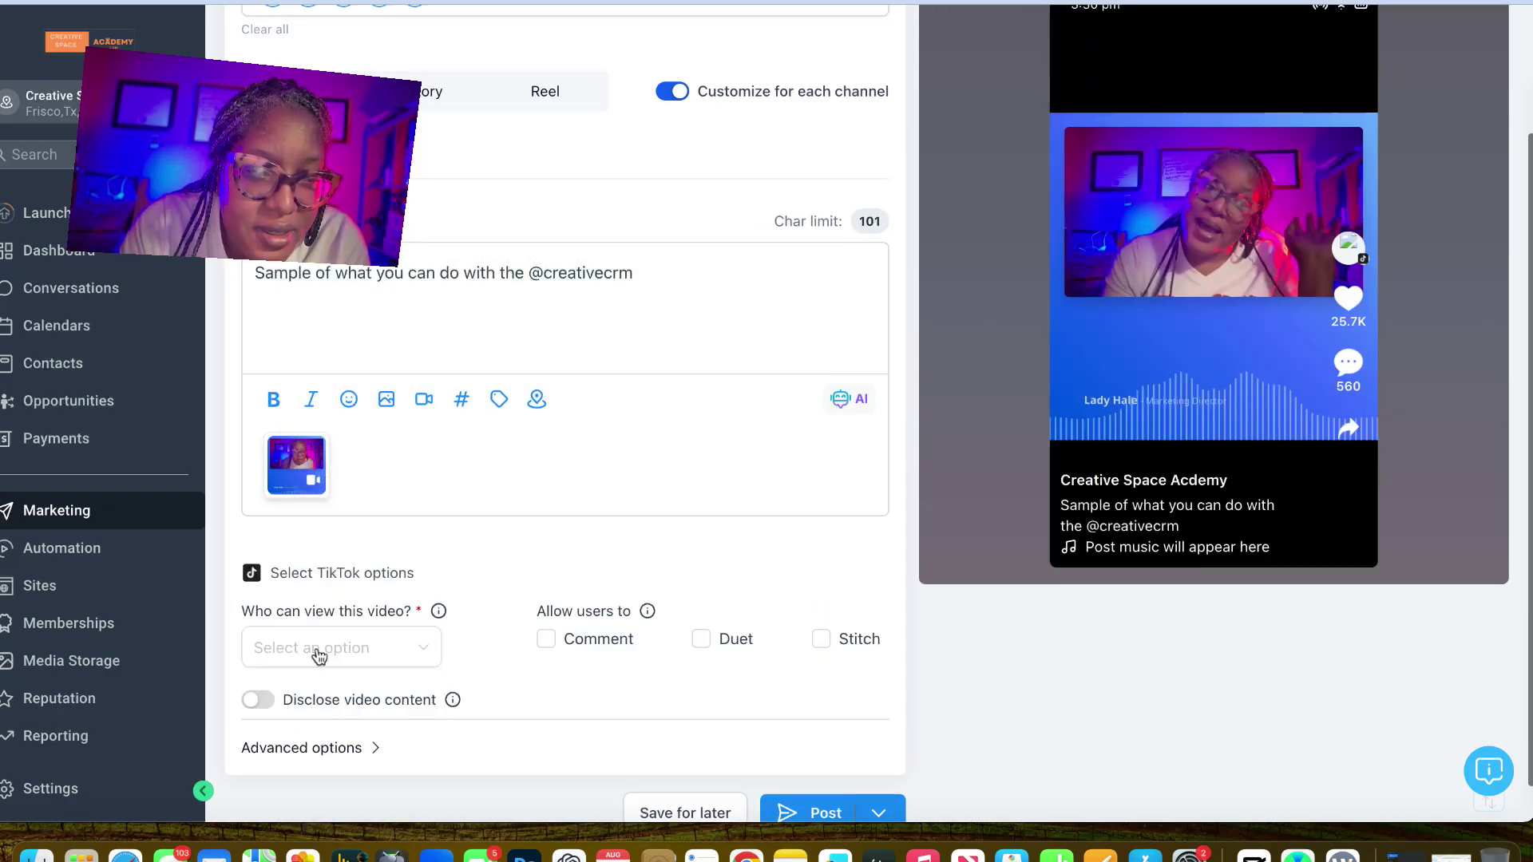
- Set the TikTok video visible to everyone, allowing comments, duets and stitches
{"action": "left_click", "coordinate": [421, 659]}
{"action": "left_click", "coordinate": [364, 702]}
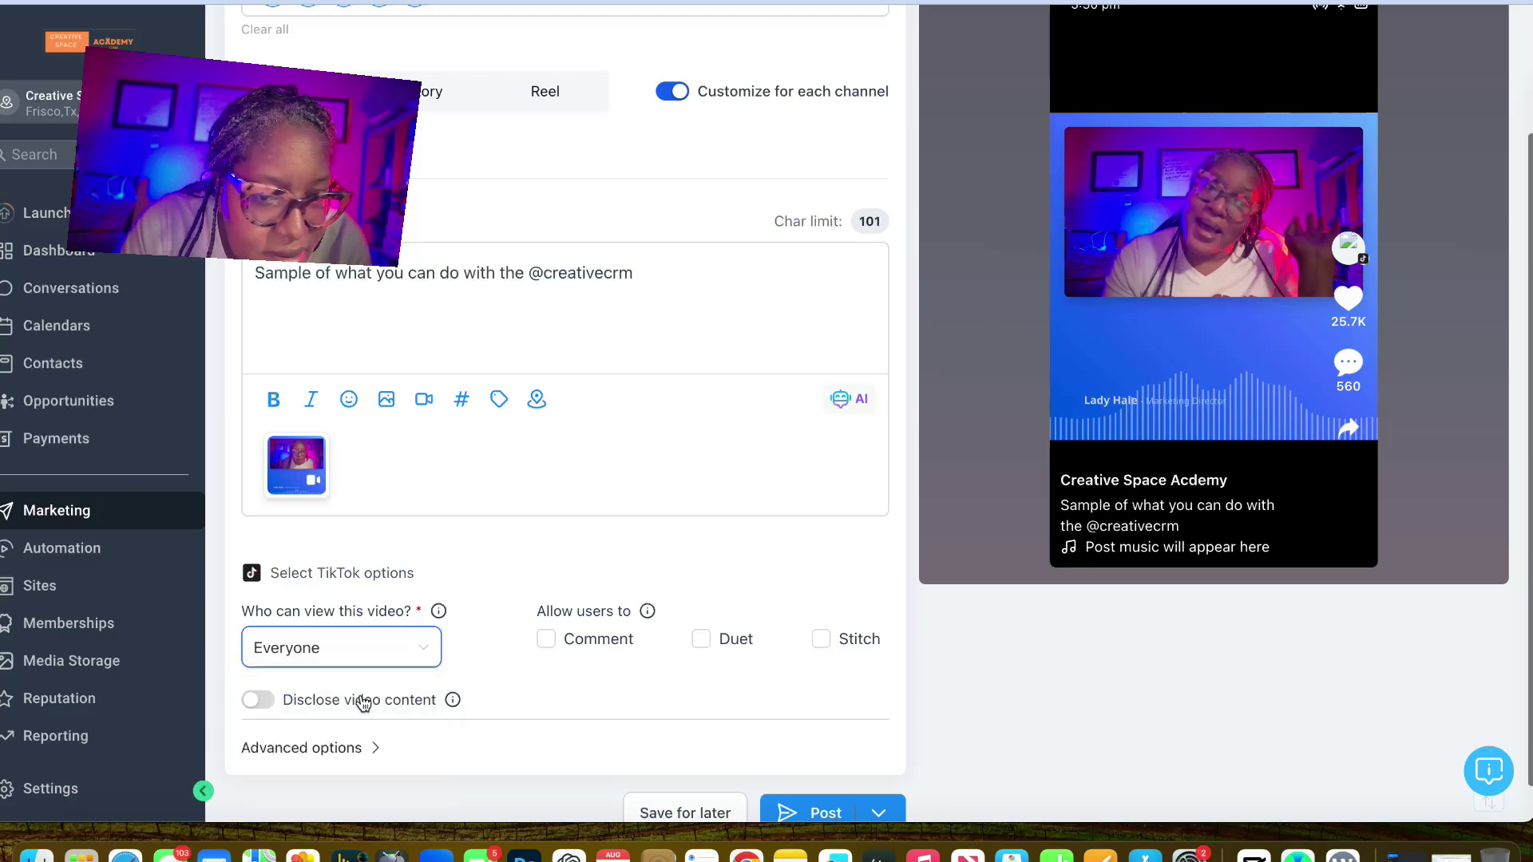
{"action": "left_click", "coordinate": [548, 640]}
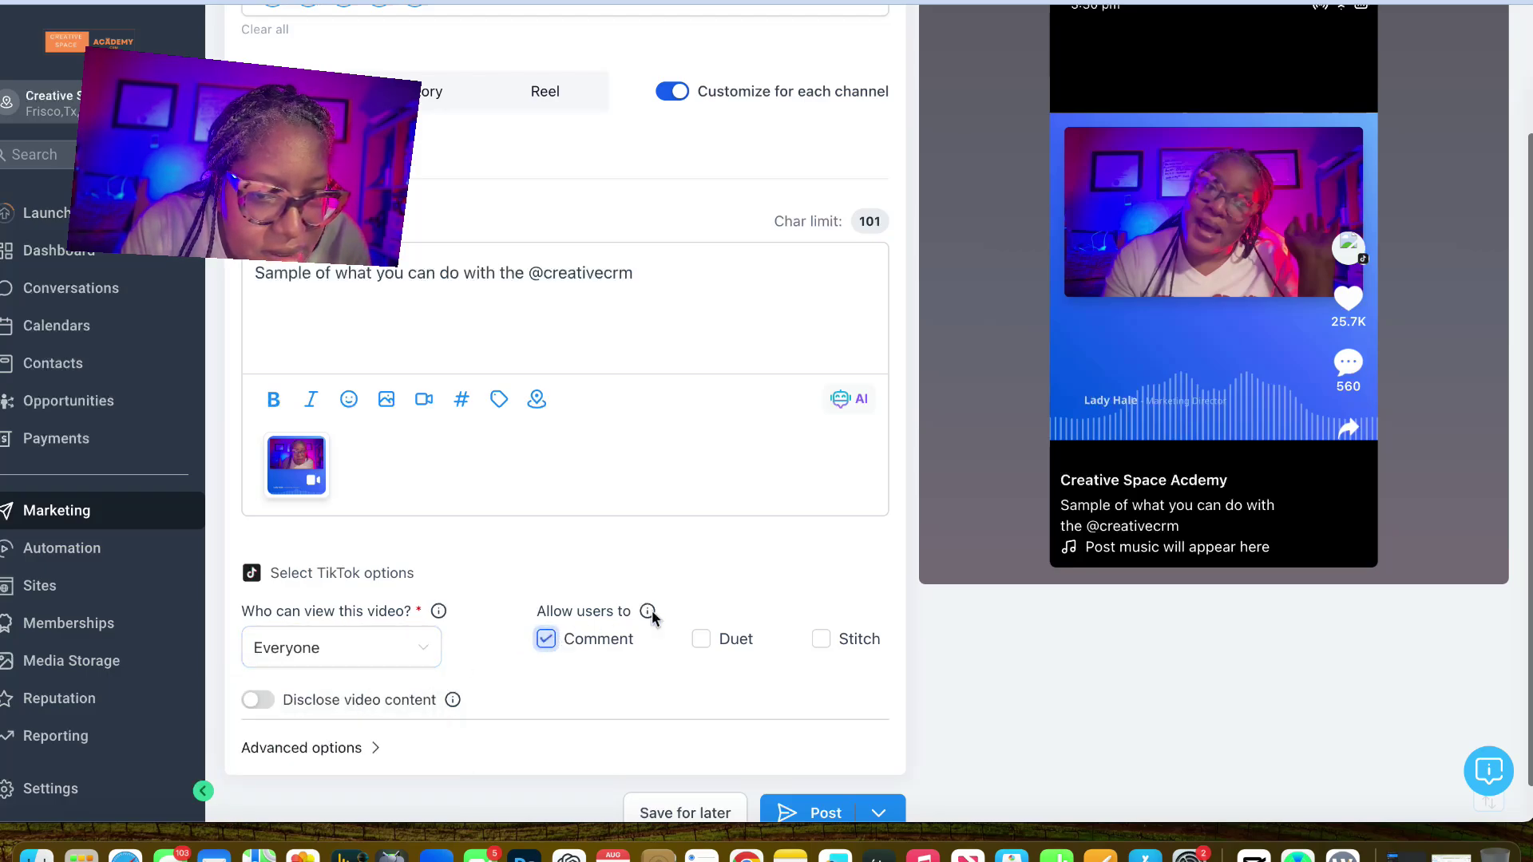
{"action": "left_click", "coordinate": [704, 643]}
{"action": "left_click", "coordinate": [820, 644]}
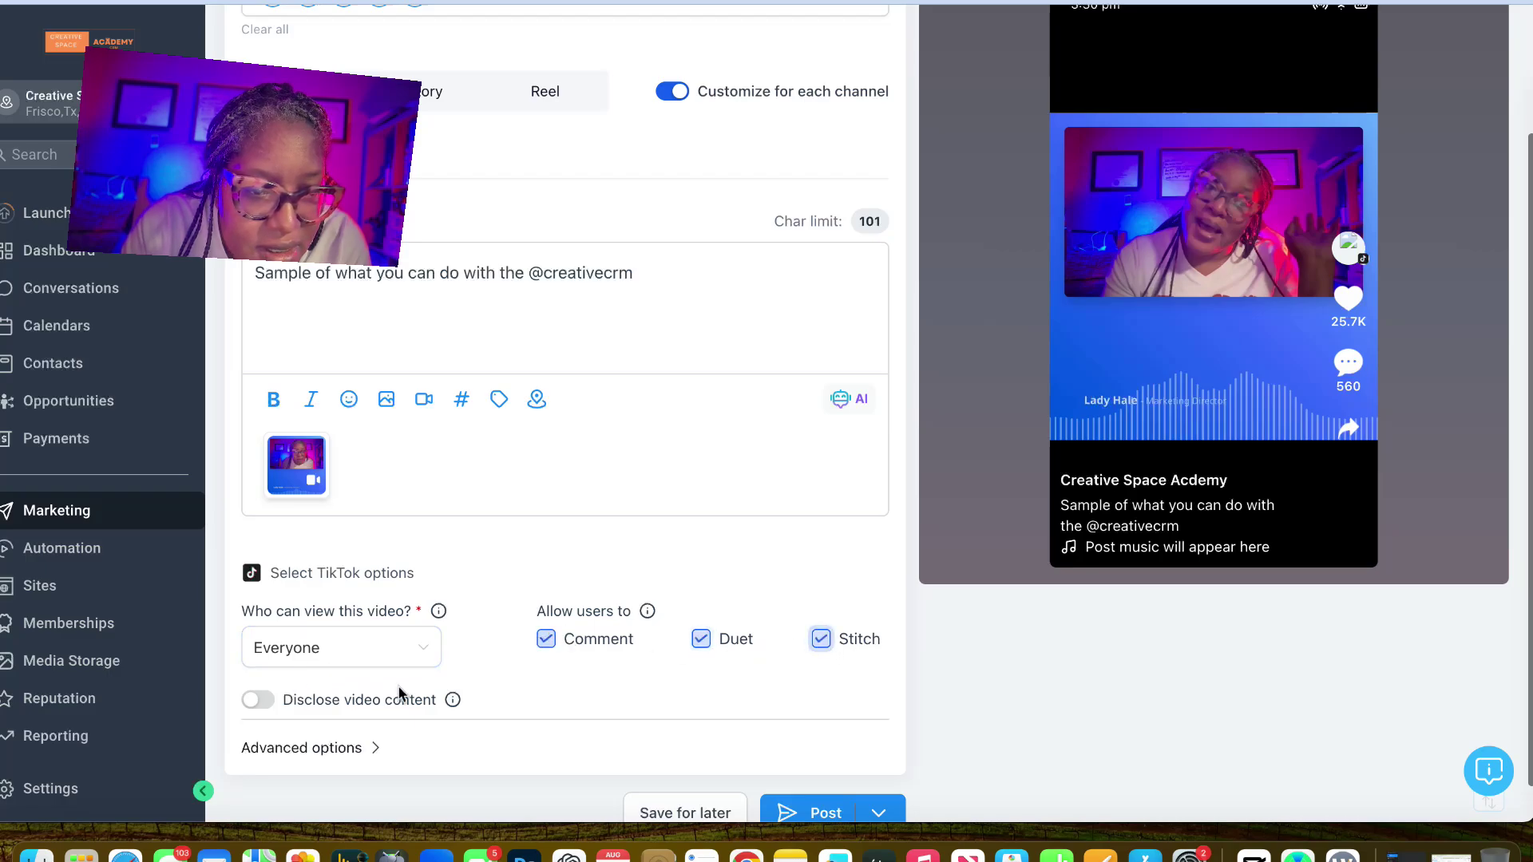
{"action": "mouse_move", "coordinate": [453, 700]}
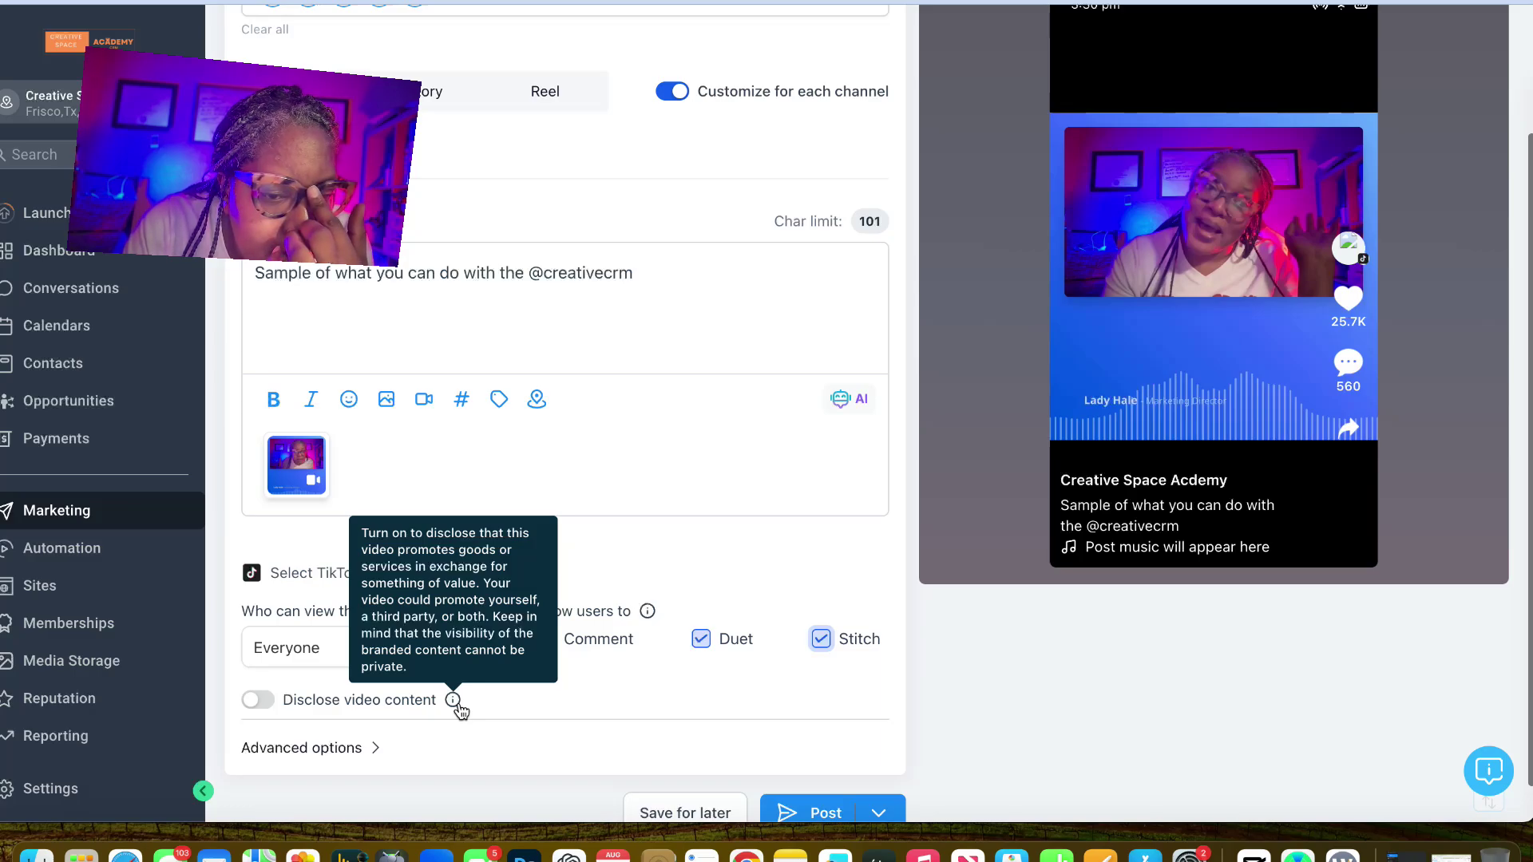
{"action": "scroll", "coordinate": [382, 713], "scroll_direction": "down", "scroll_amount": 1}
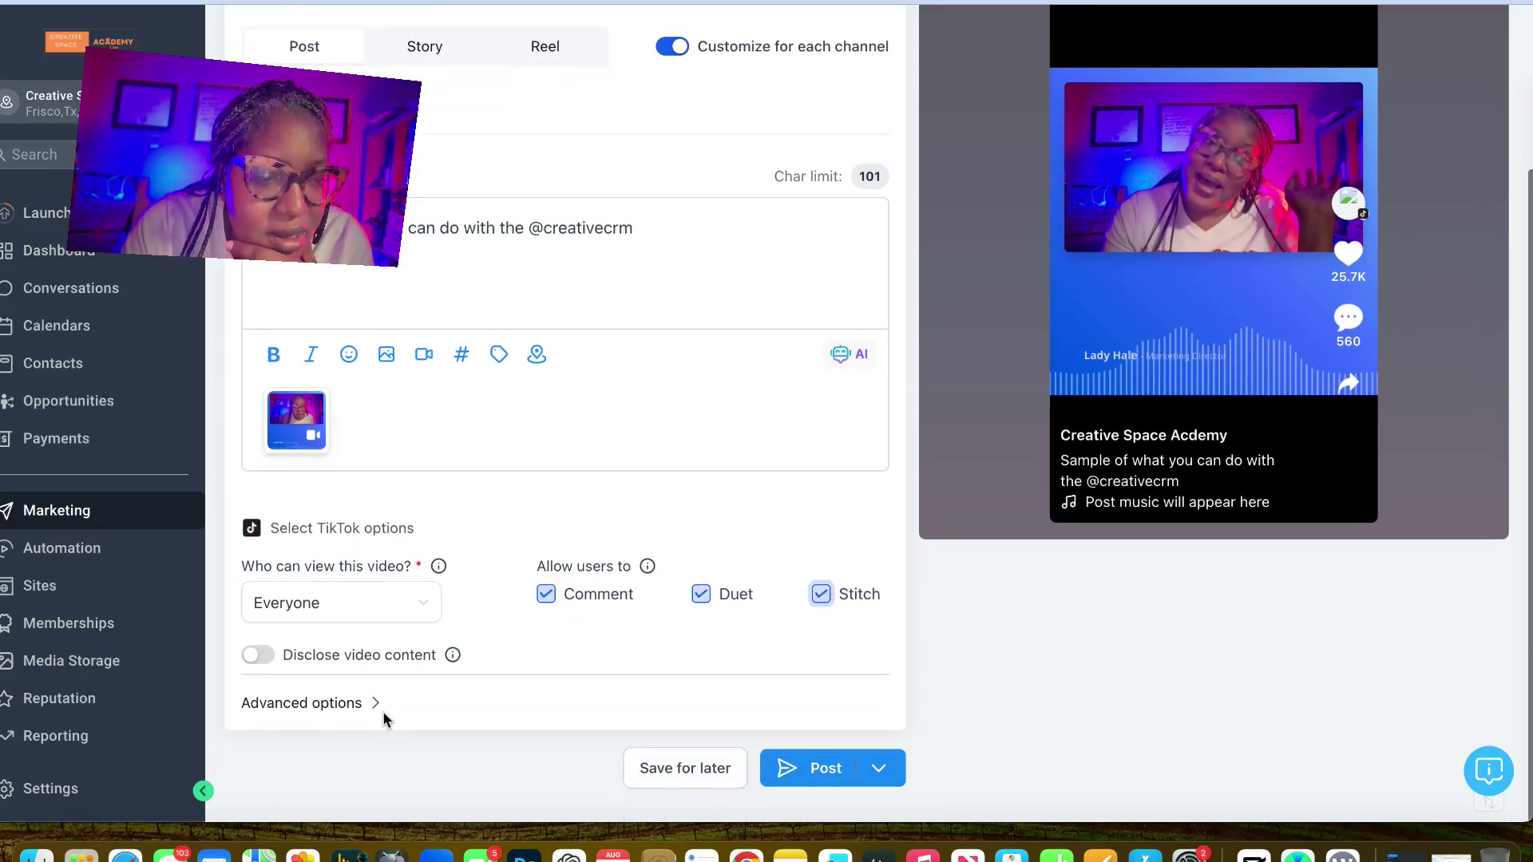
- Reveal the TikTok advanced options and check the empty category list
{"action": "left_click", "coordinate": [389, 705]}
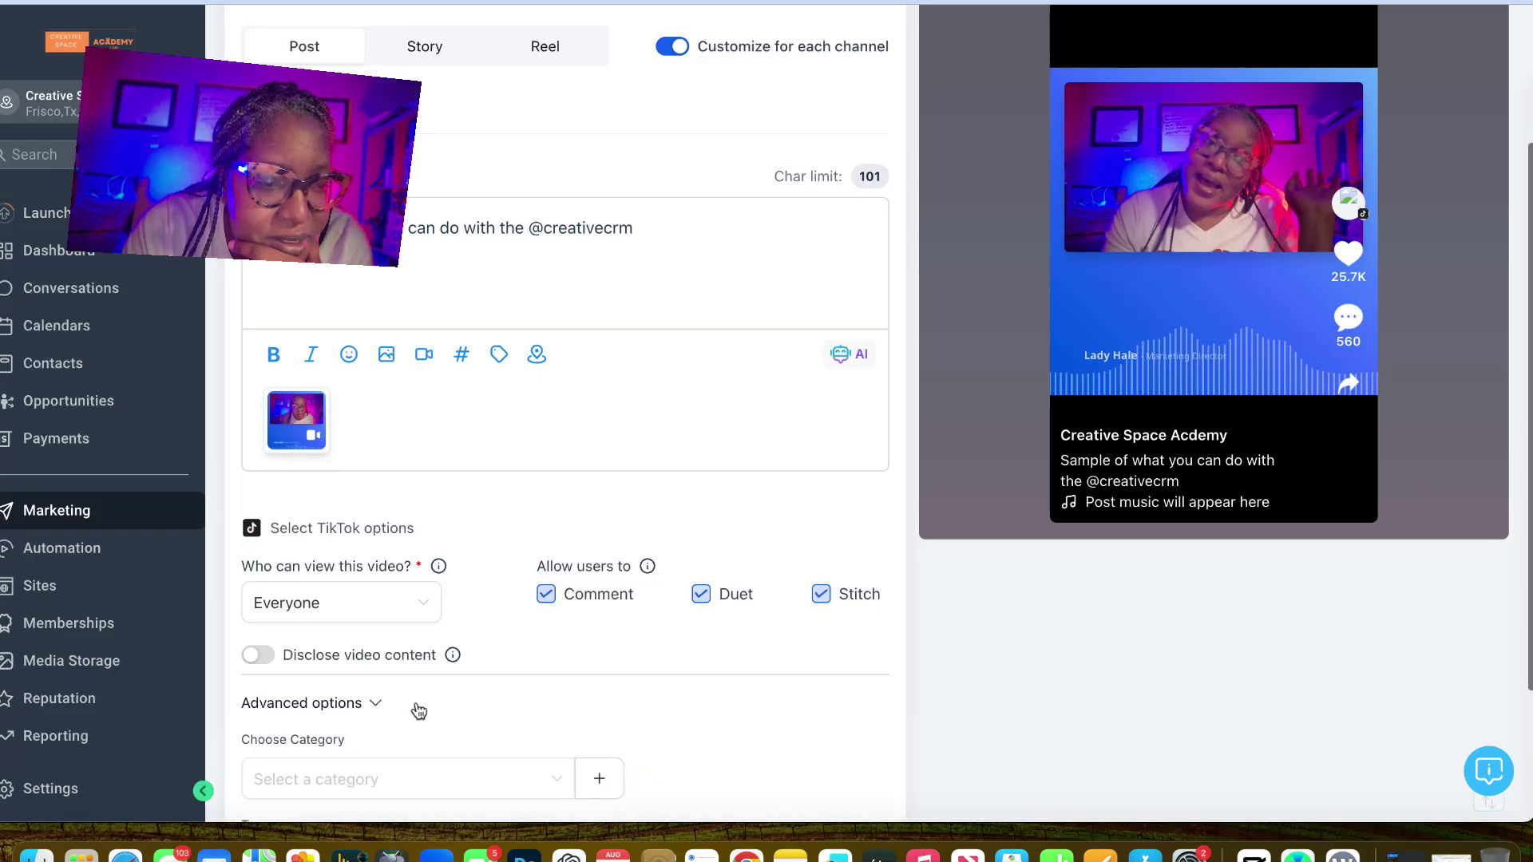
{"action": "scroll", "coordinate": [420, 695], "scroll_direction": "down", "scroll_amount": 3}
{"action": "left_click", "coordinate": [558, 586]}
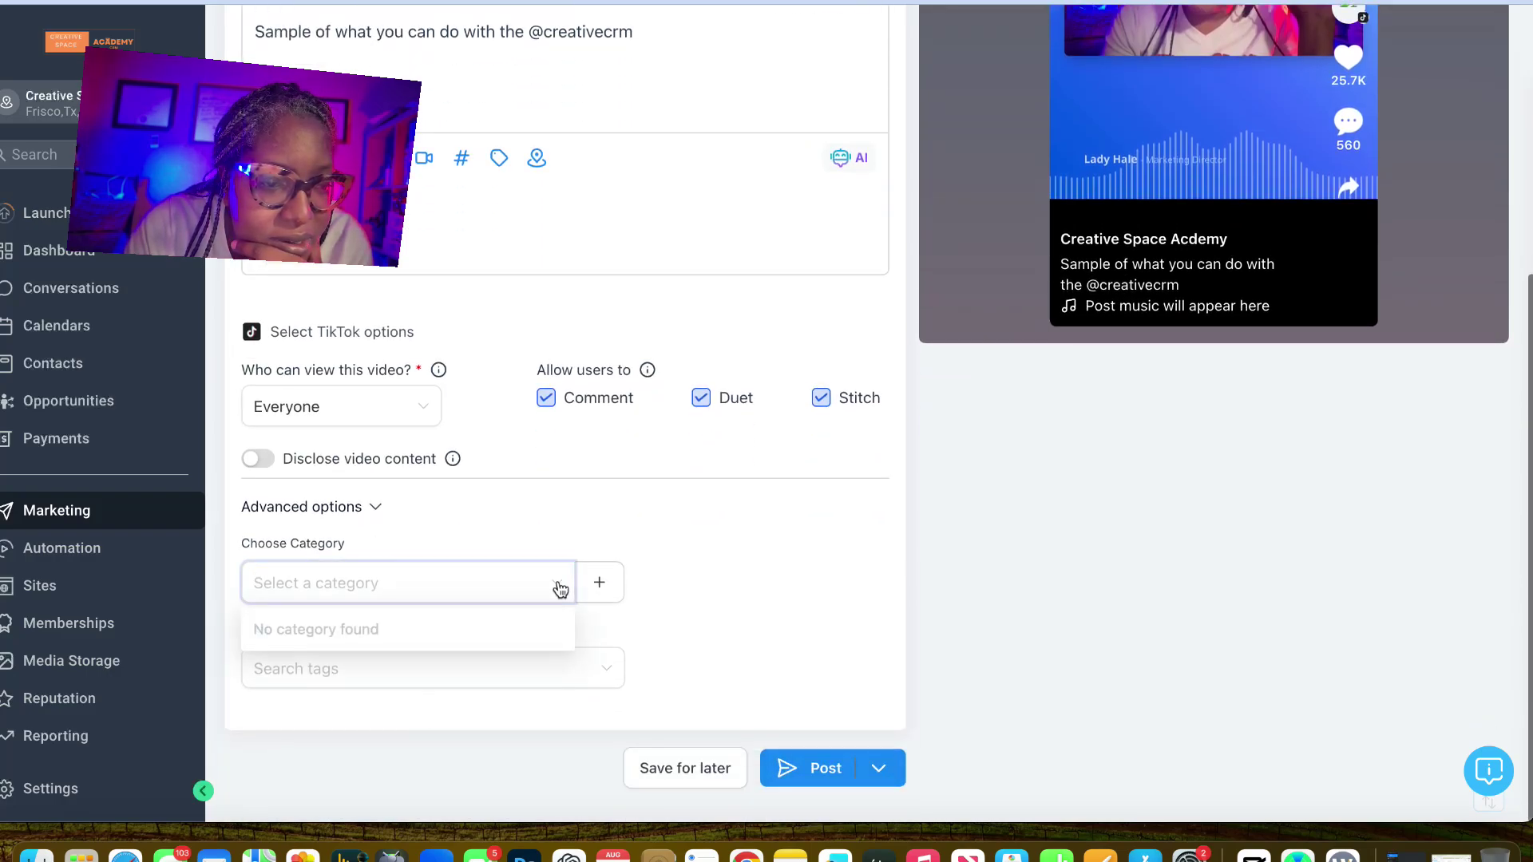
{"action": "left_click", "coordinate": [636, 528]}
{"action": "scroll", "coordinate": [738, 577], "scroll_direction": "up", "scroll_amount": 1}
{"action": "scroll", "coordinate": [738, 578], "scroll_direction": "up", "scroll_amount": 5}
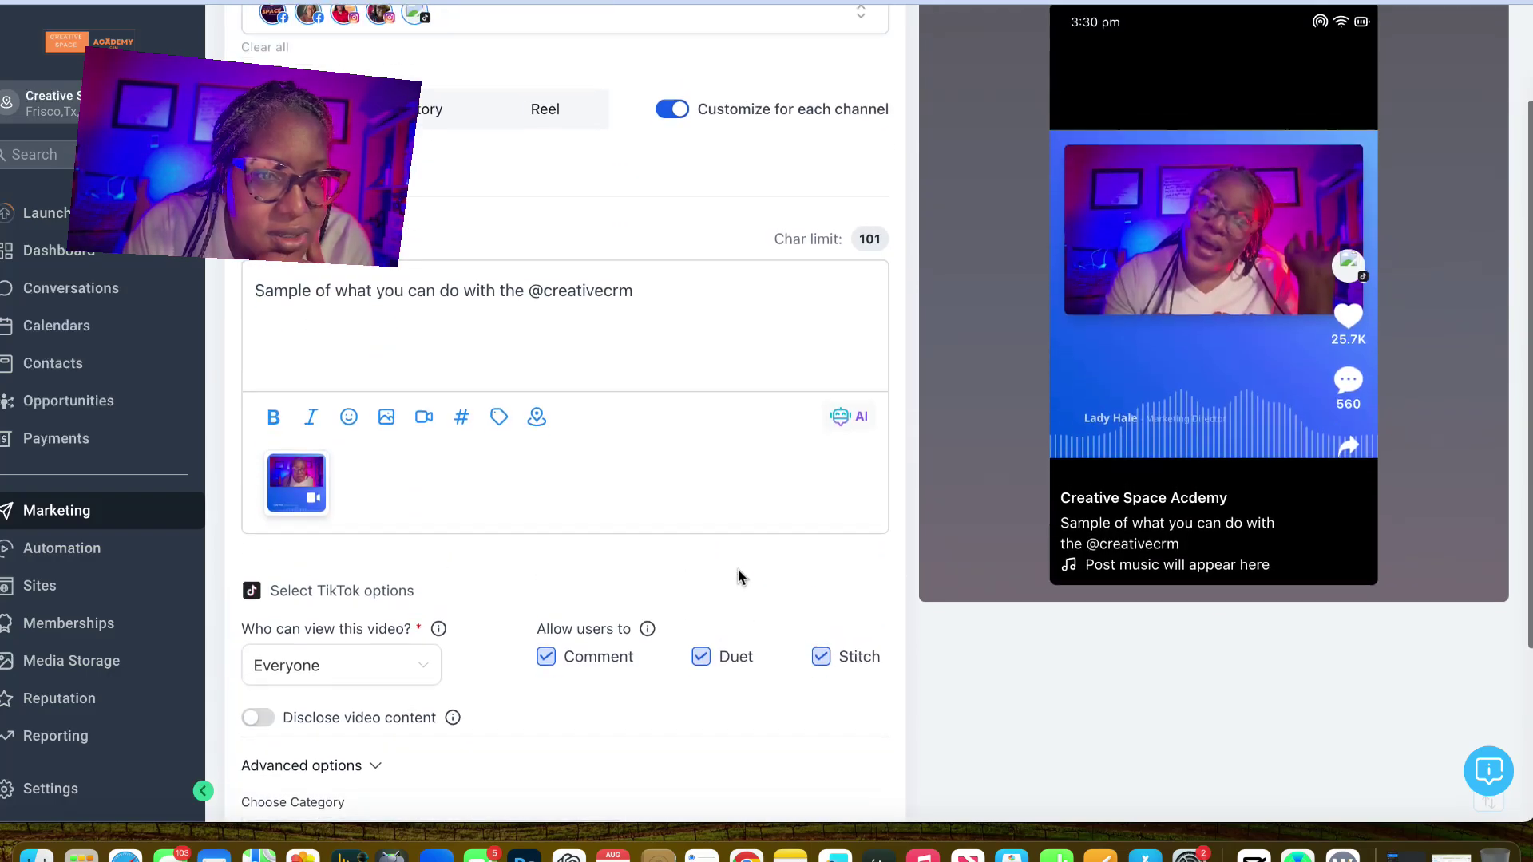
{"action": "scroll", "coordinate": [739, 578], "scroll_direction": "up", "scroll_amount": 3}
{"action": "scroll", "coordinate": [738, 578], "scroll_direction": "down", "scroll_amount": 6}
{"action": "scroll", "coordinate": [737, 577], "scroll_direction": "down", "scroll_amount": 2}
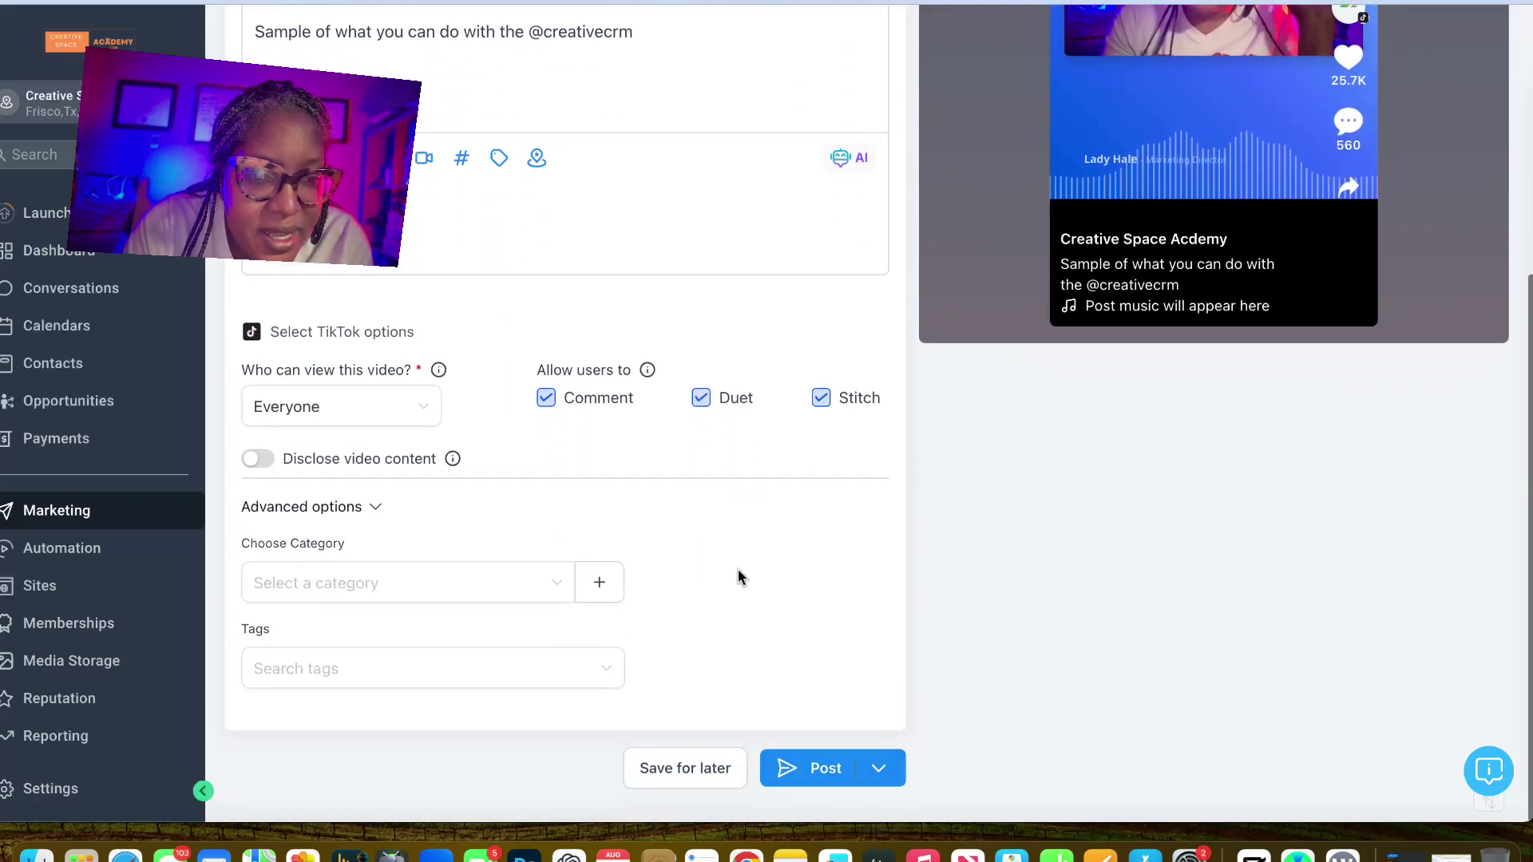
- Schedule the testimonial video post for August 10 with the hour set to 11 AM
{"action": "left_click", "coordinate": [804, 773]}
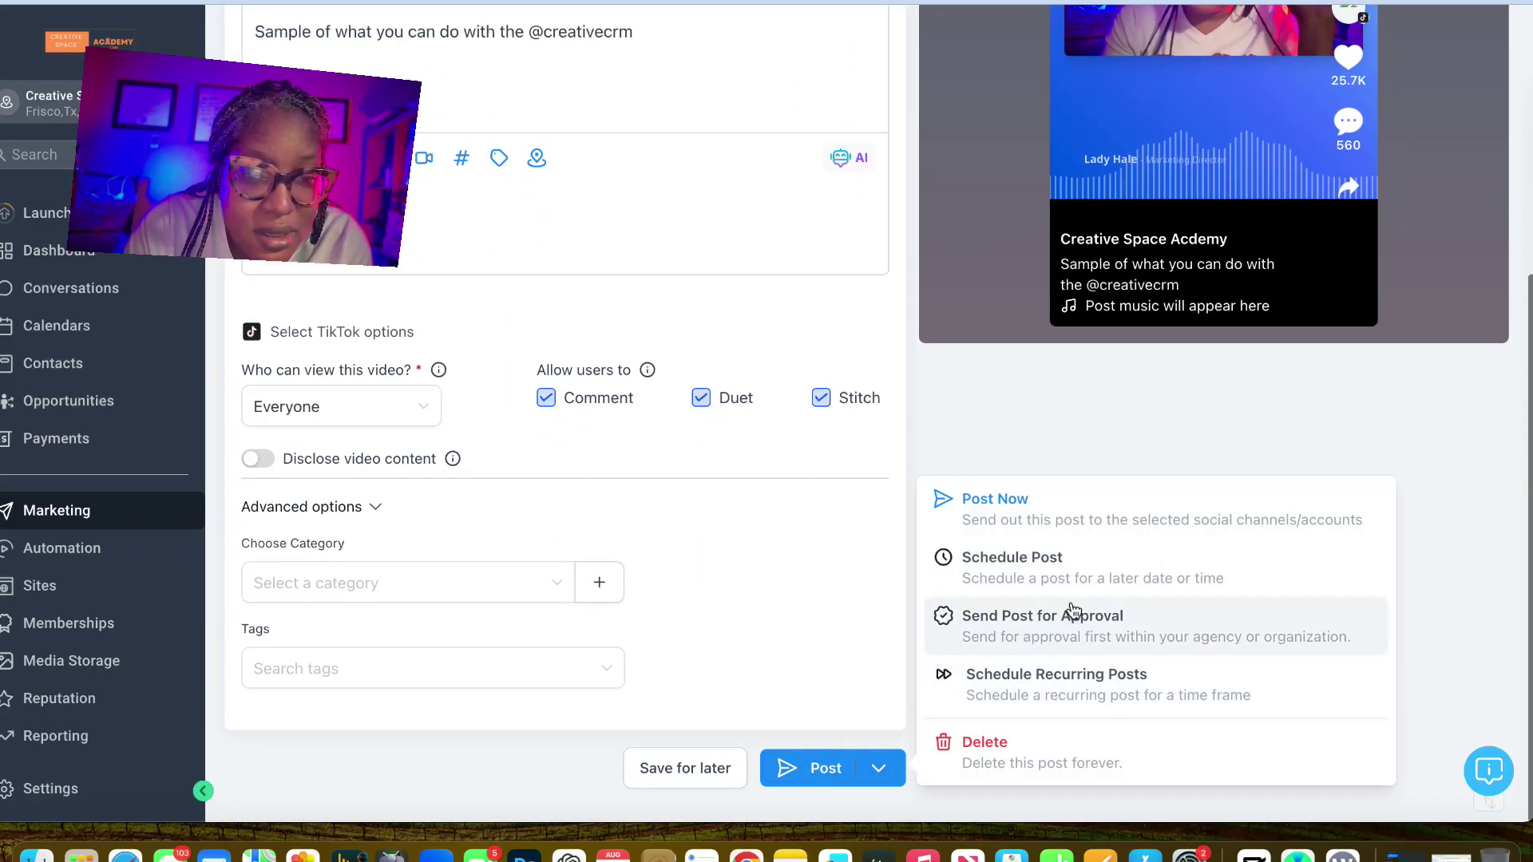
{"action": "left_click", "coordinate": [1050, 575]}
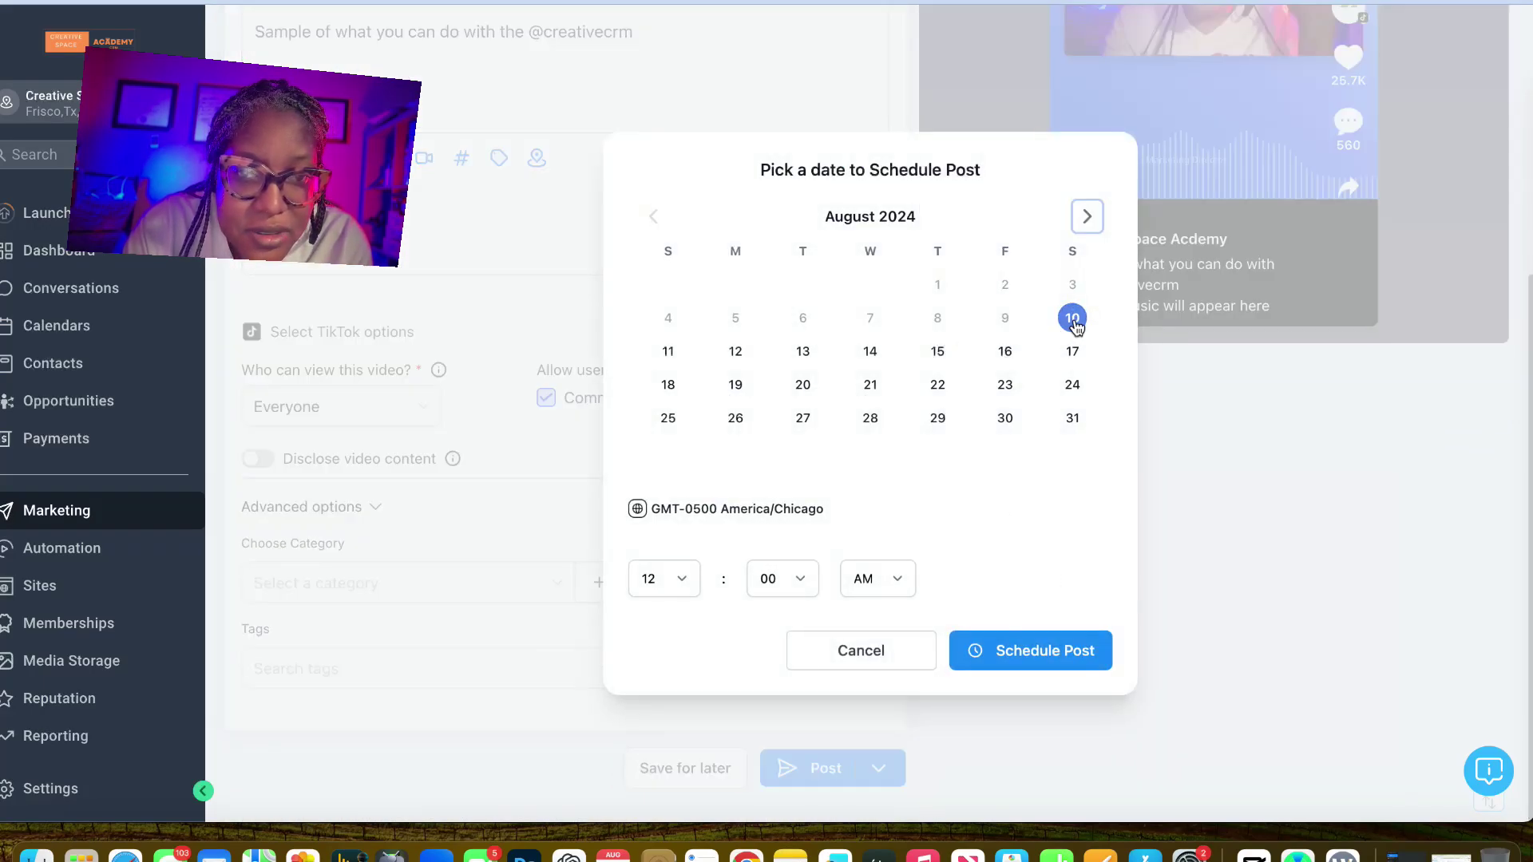
{"action": "left_click", "coordinate": [691, 581]}
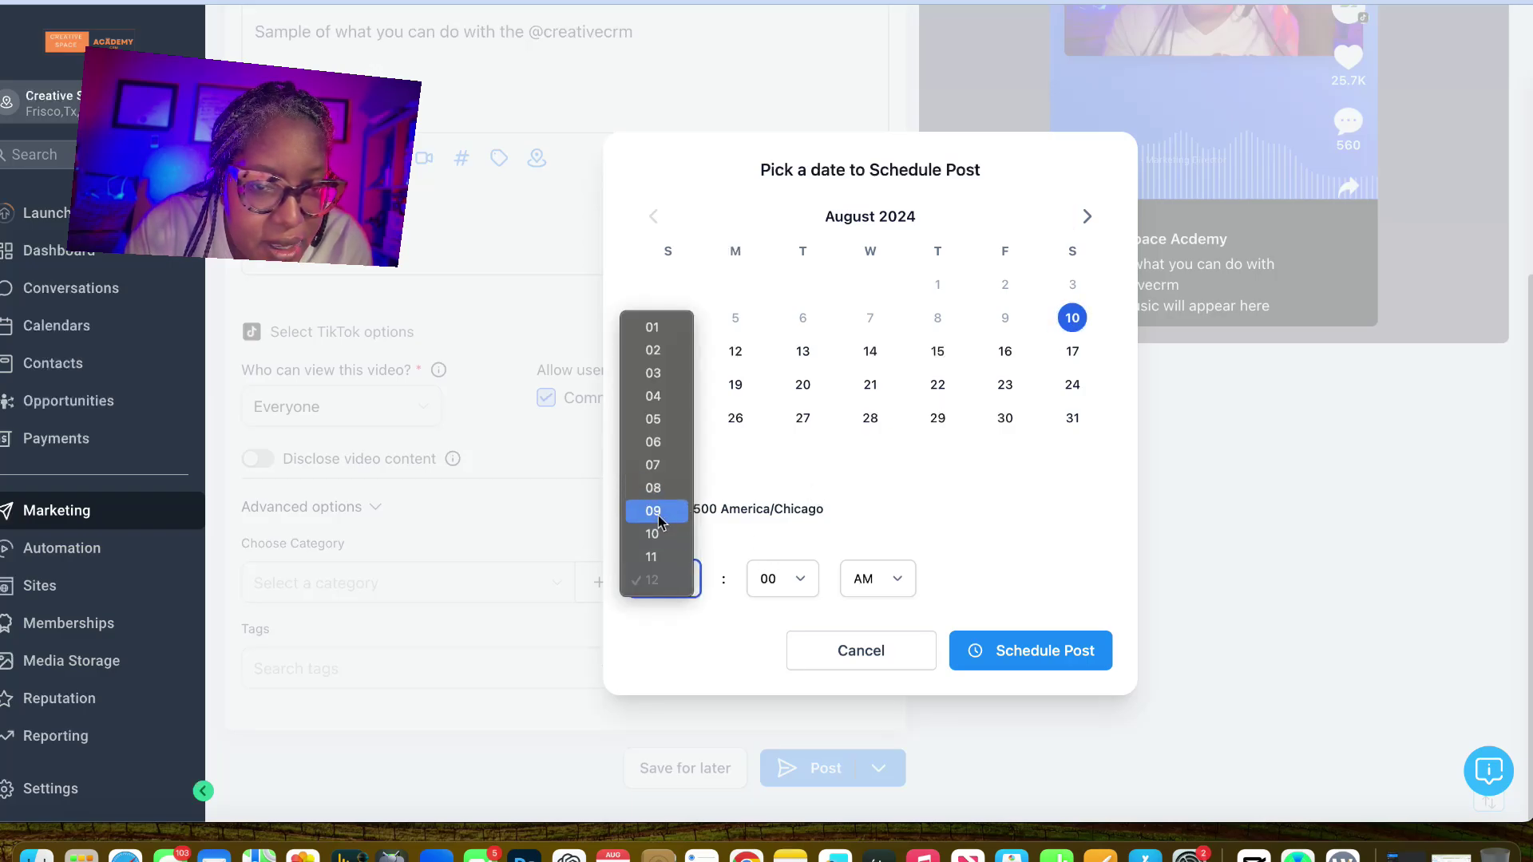
{"action": "left_click", "coordinate": [649, 557]}
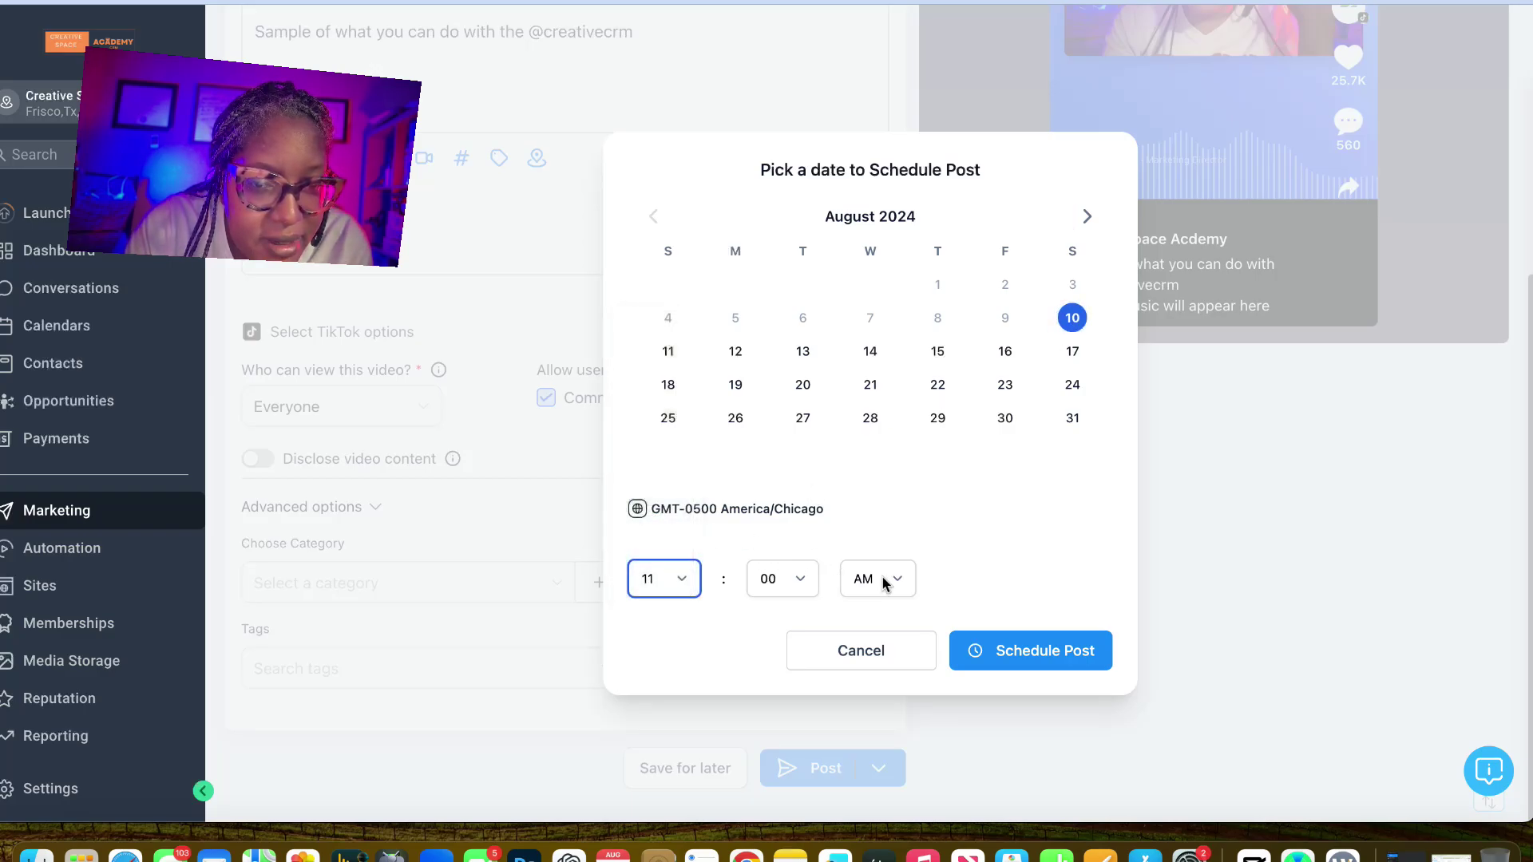
{"action": "left_click", "coordinate": [1067, 661]}
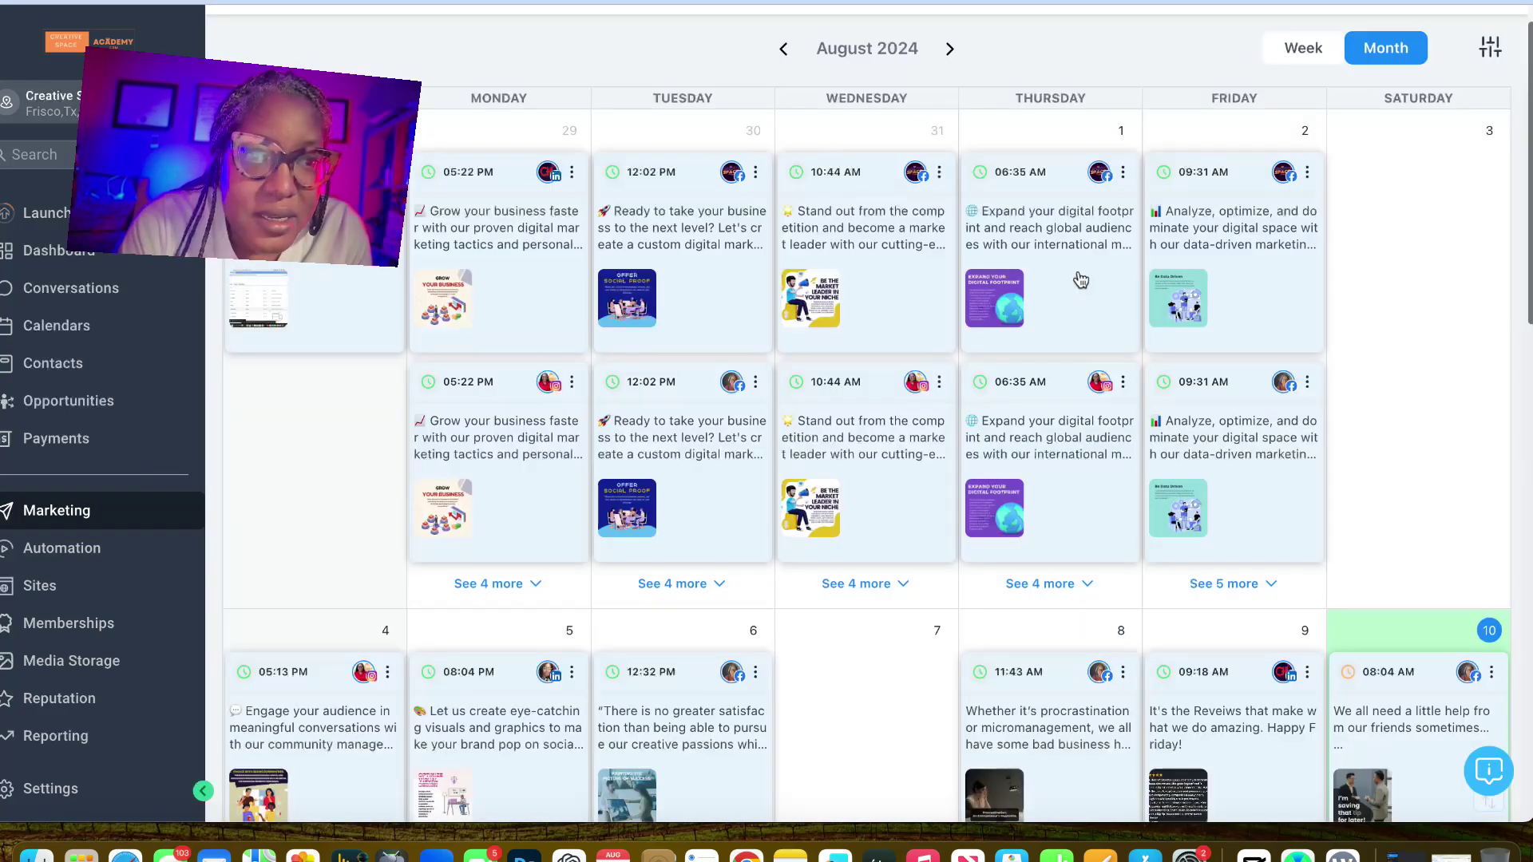
{"action": "scroll", "coordinate": [1402, 609], "scroll_direction": "down", "scroll_amount": 5}
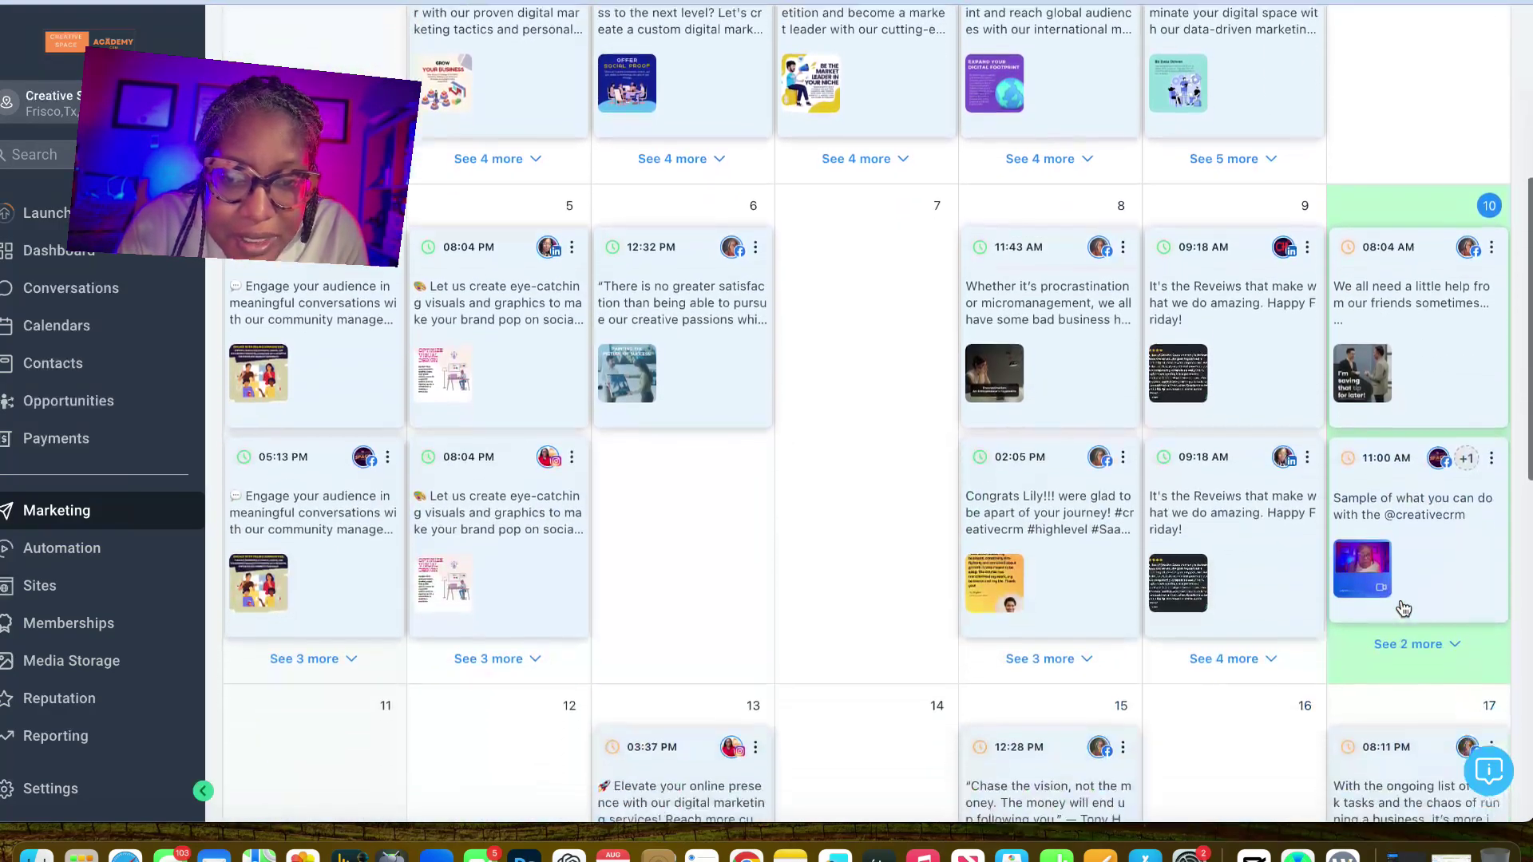
{"action": "scroll", "coordinate": [1403, 609], "scroll_direction": "down", "scroll_amount": 3}
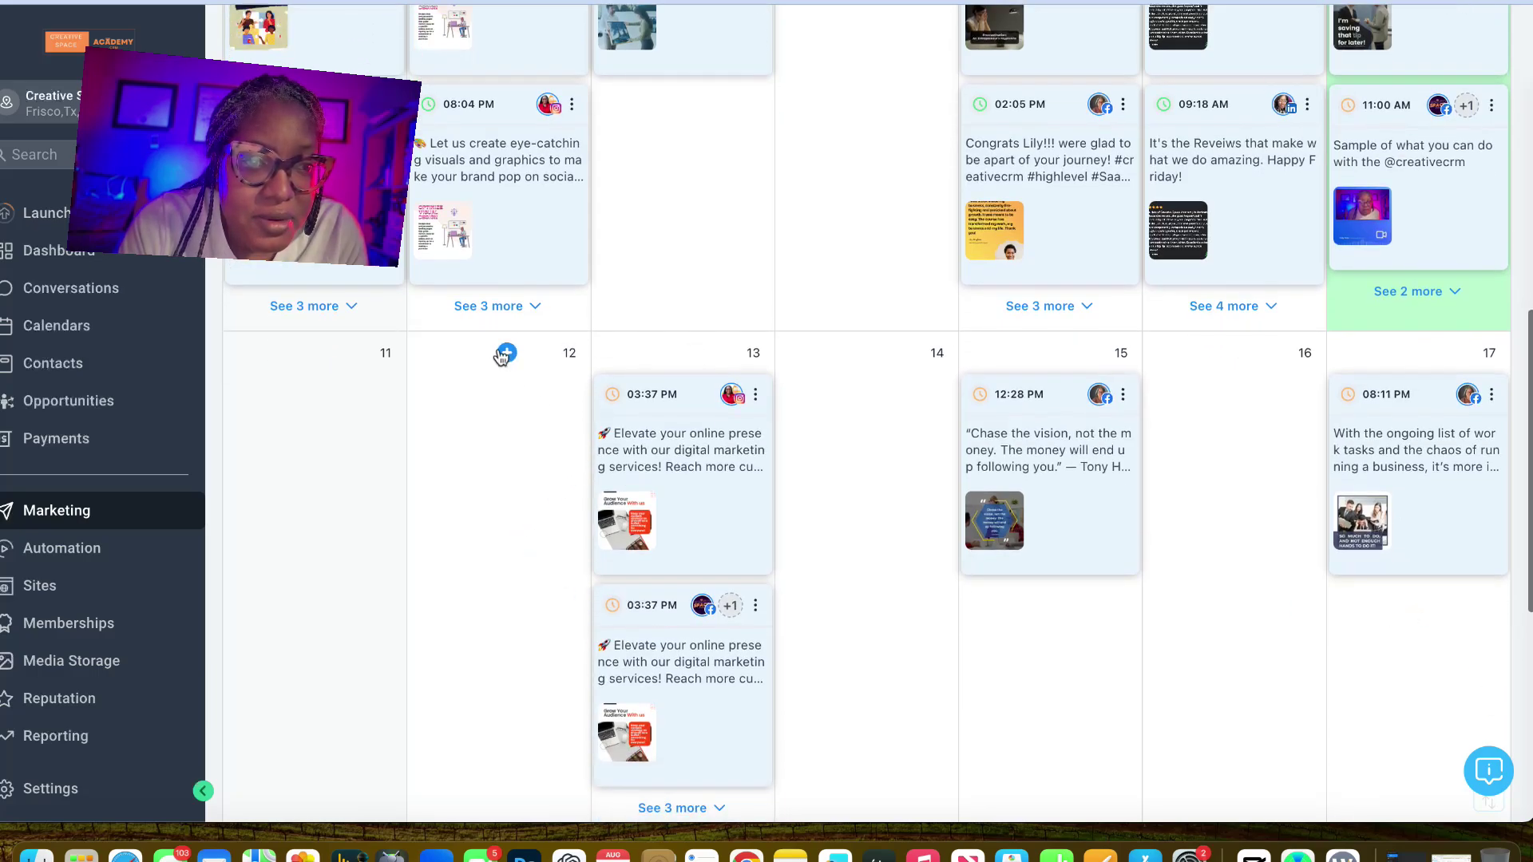
- Add a new social post on August 12 from the planner calendar
{"action": "left_click", "coordinate": [507, 352]}
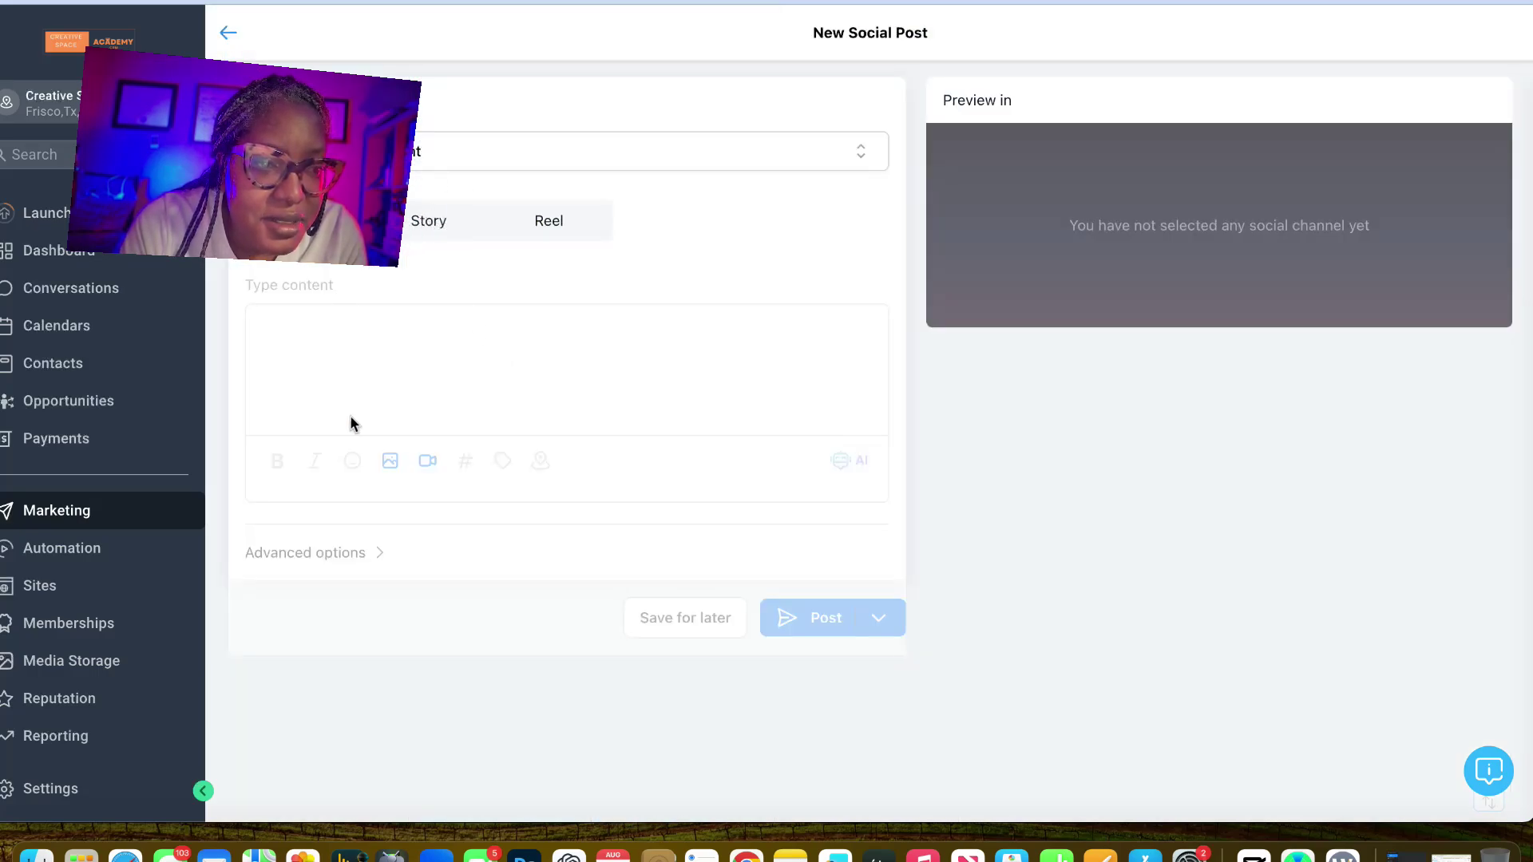
- Target the Facebook, Instagram, CH SOCIAL PR FIRM, LinkedIn, X and TikTok accounts
{"action": "left_click", "coordinate": [480, 151]}
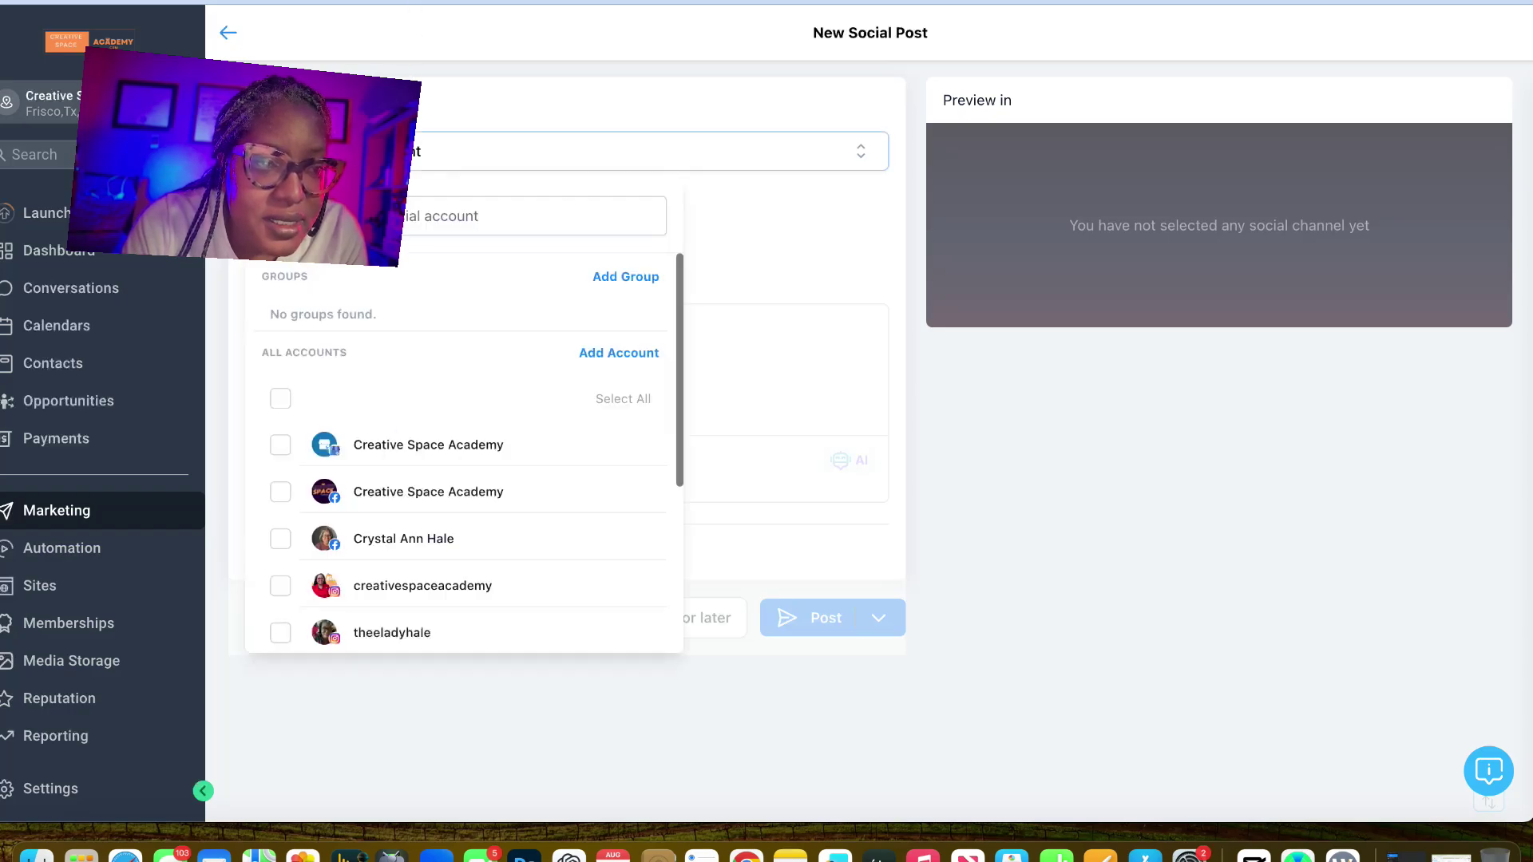
{"action": "scroll", "coordinate": [291, 497], "scroll_direction": "down", "scroll_amount": 2}
{"action": "left_click", "coordinate": [281, 383]}
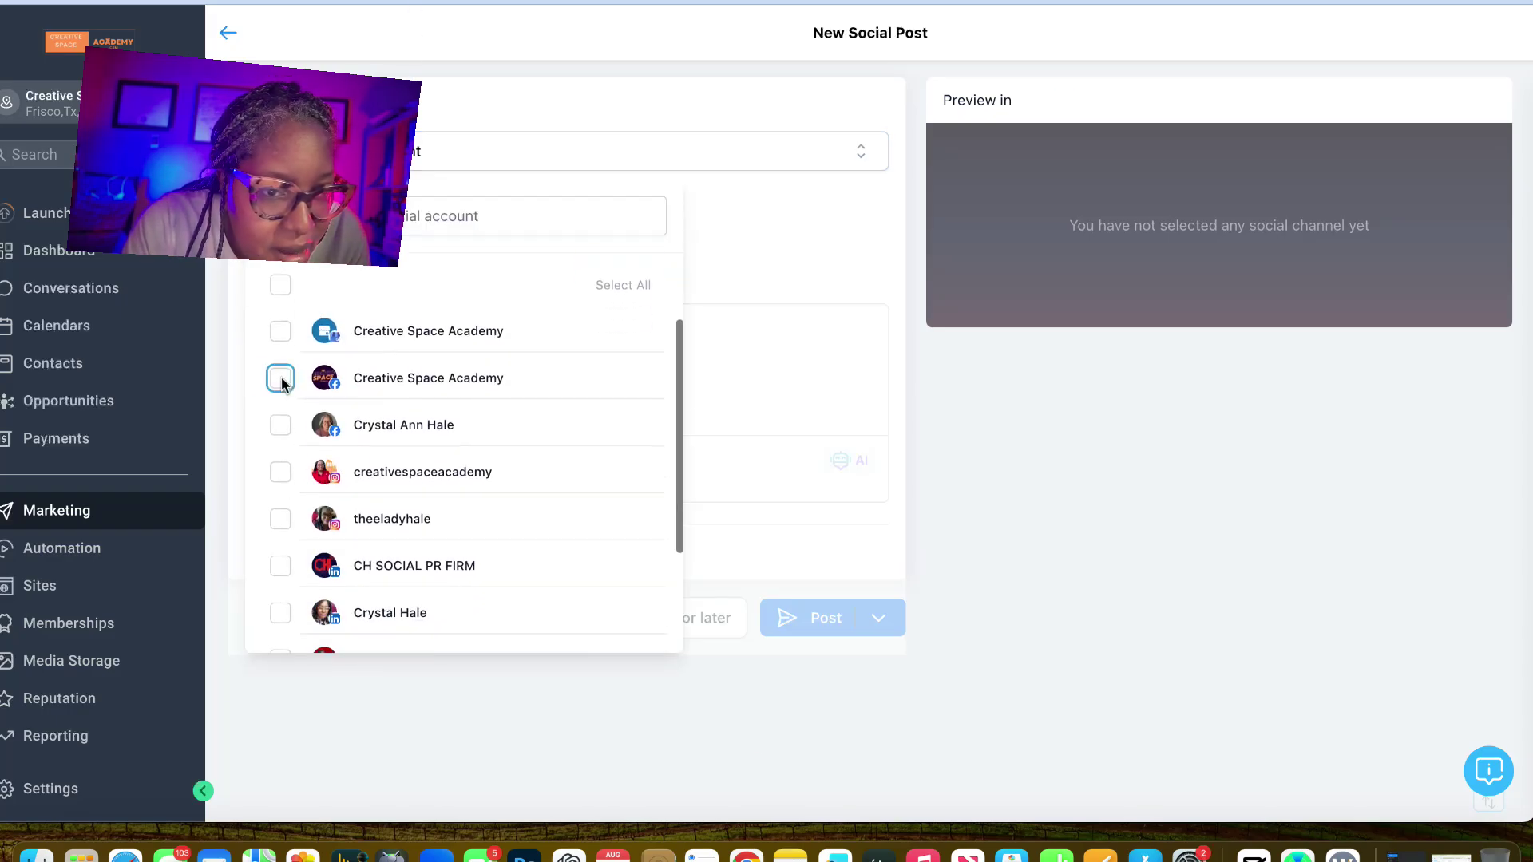
{"action": "left_click", "coordinate": [280, 432]}
{"action": "left_click", "coordinate": [280, 477]}
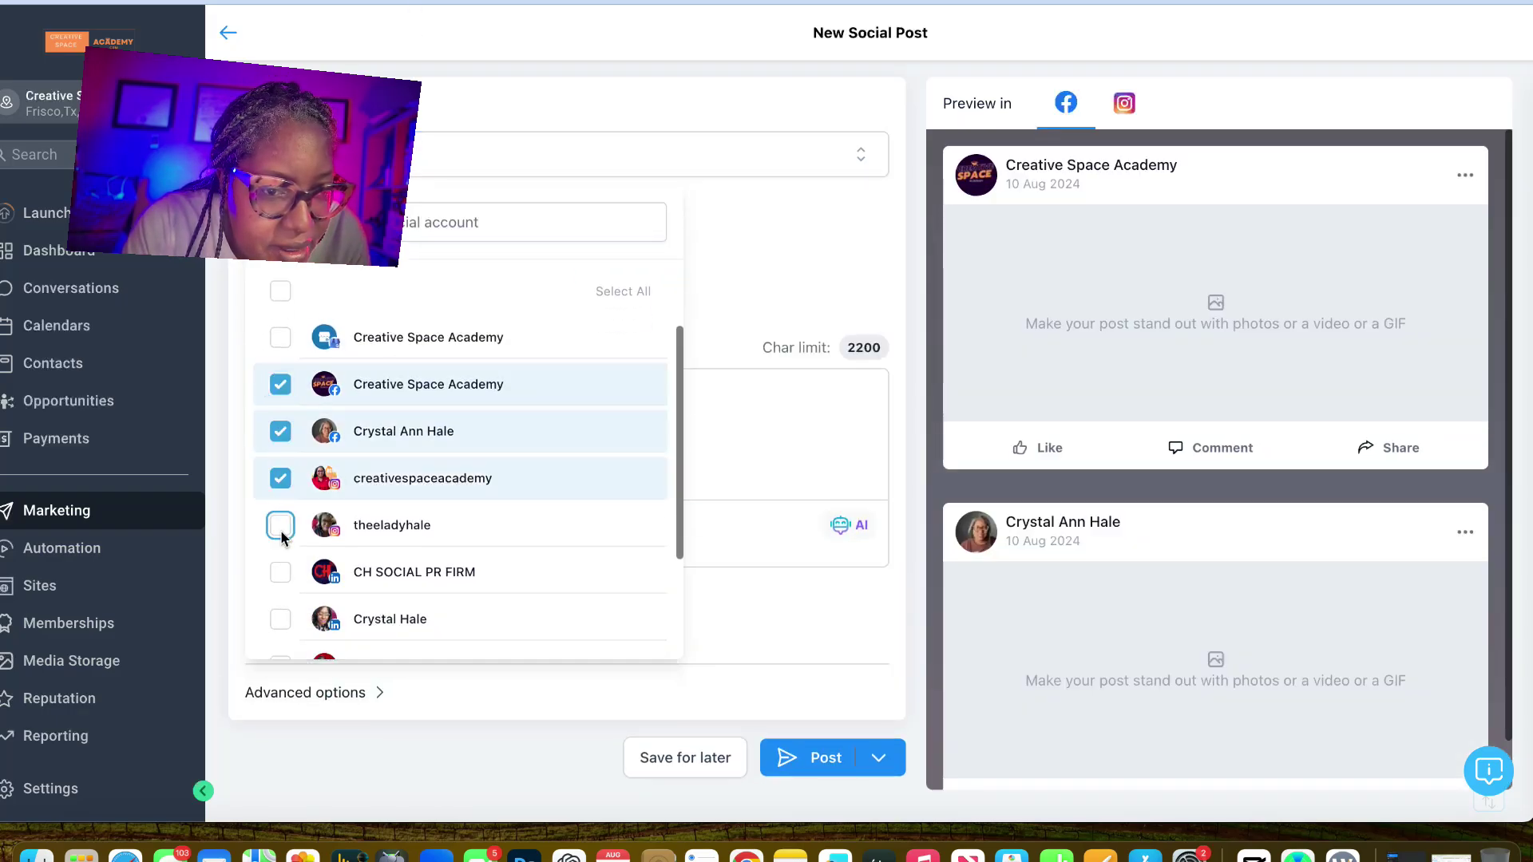
{"action": "left_click", "coordinate": [280, 524]}
{"action": "left_click", "coordinate": [279, 572]}
{"action": "left_click", "coordinate": [279, 619]}
{"action": "scroll", "coordinate": [281, 541], "scroll_direction": "down", "scroll_amount": 1}
{"action": "scroll", "coordinate": [284, 546], "scroll_direction": "down", "scroll_amount": 1}
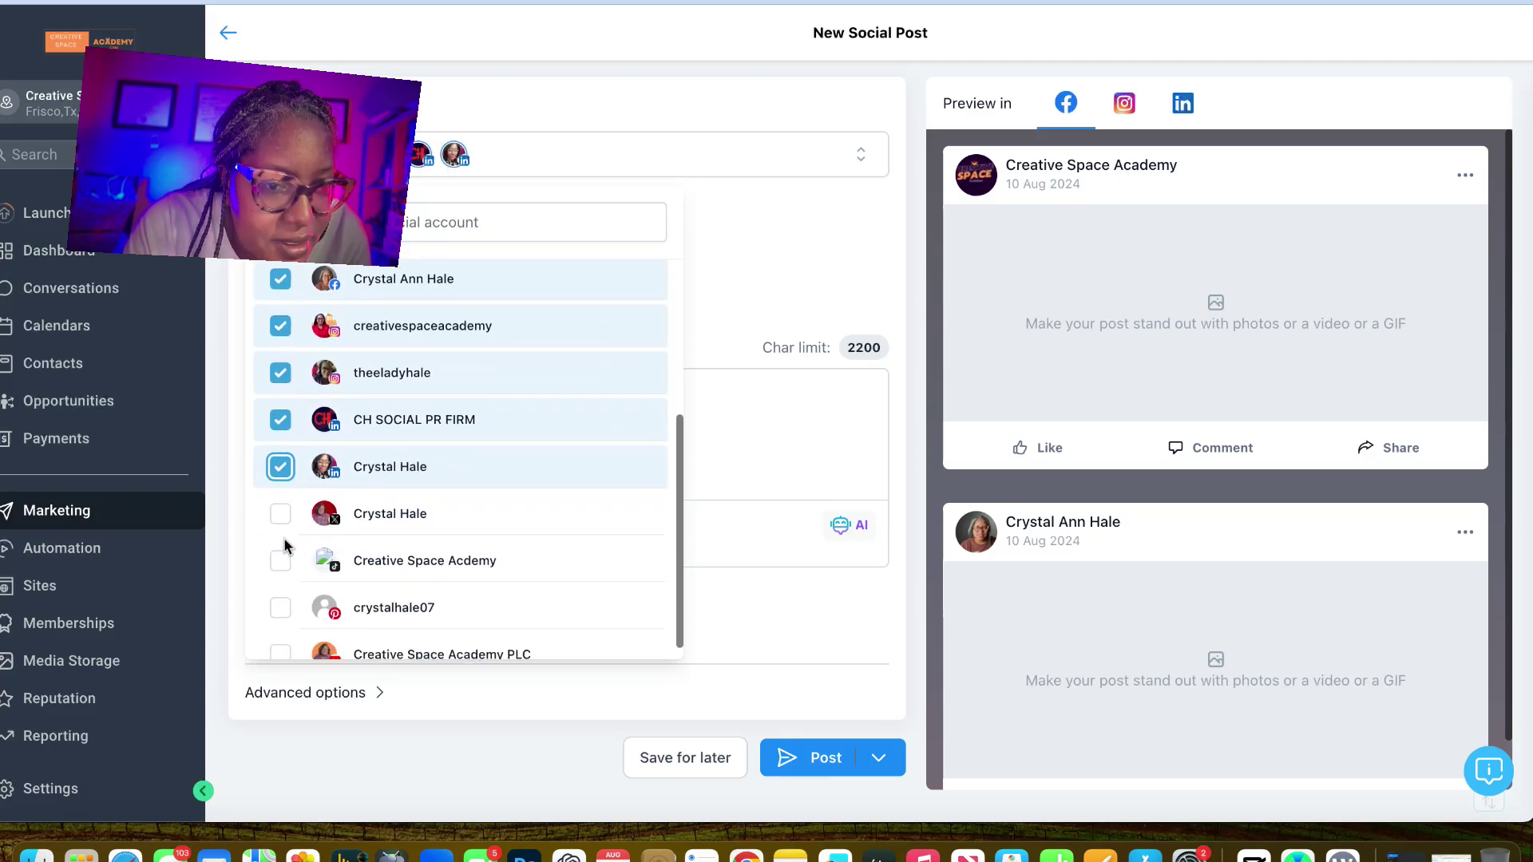
{"action": "left_click", "coordinate": [280, 513]}
{"action": "left_click", "coordinate": [279, 560]}
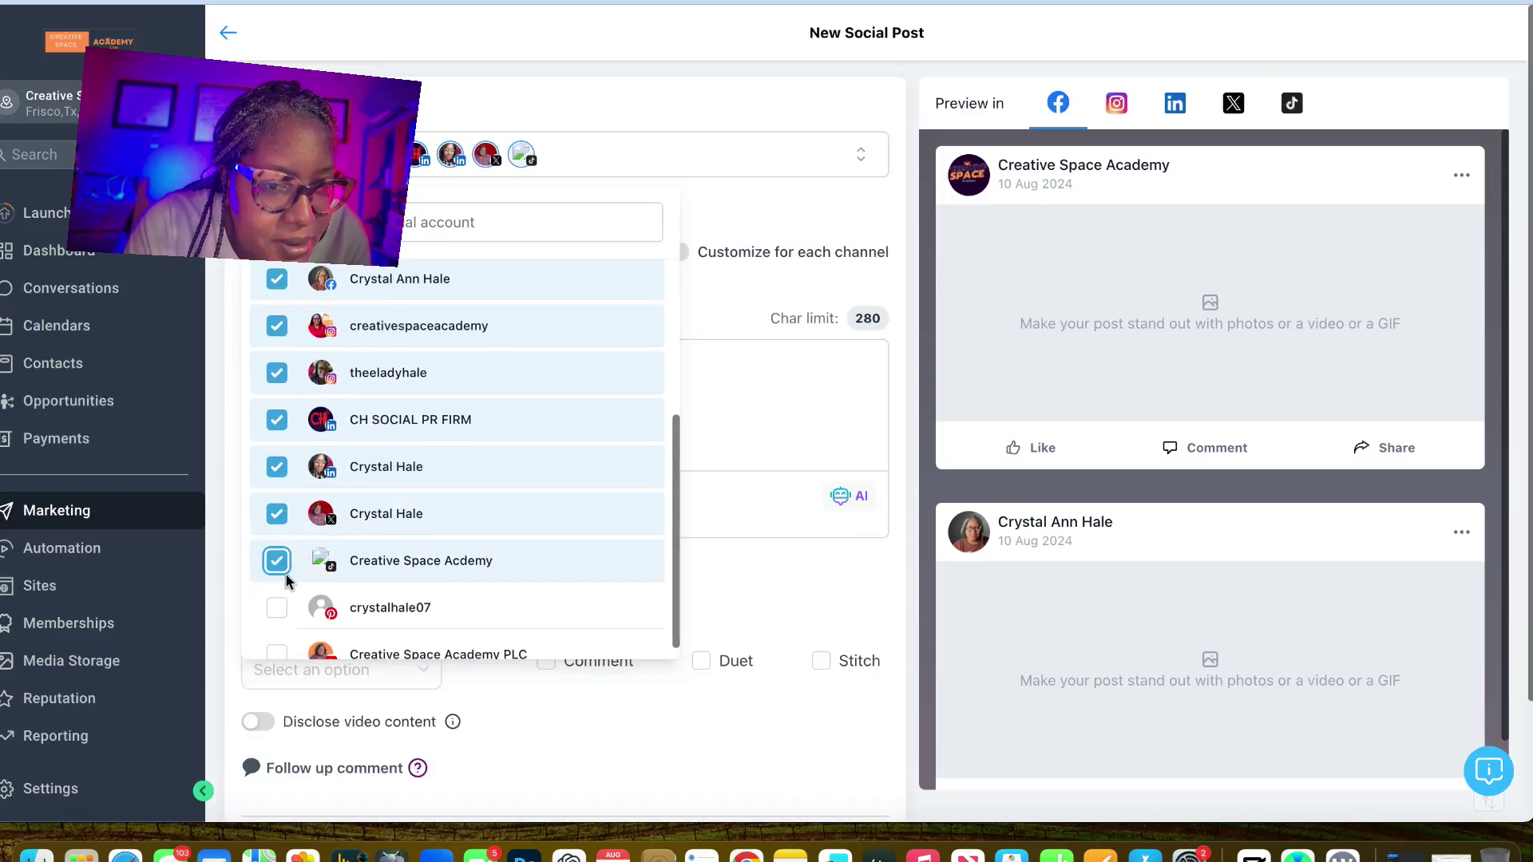
{"action": "scroll", "coordinate": [286, 611], "scroll_direction": "down", "scroll_amount": 1}
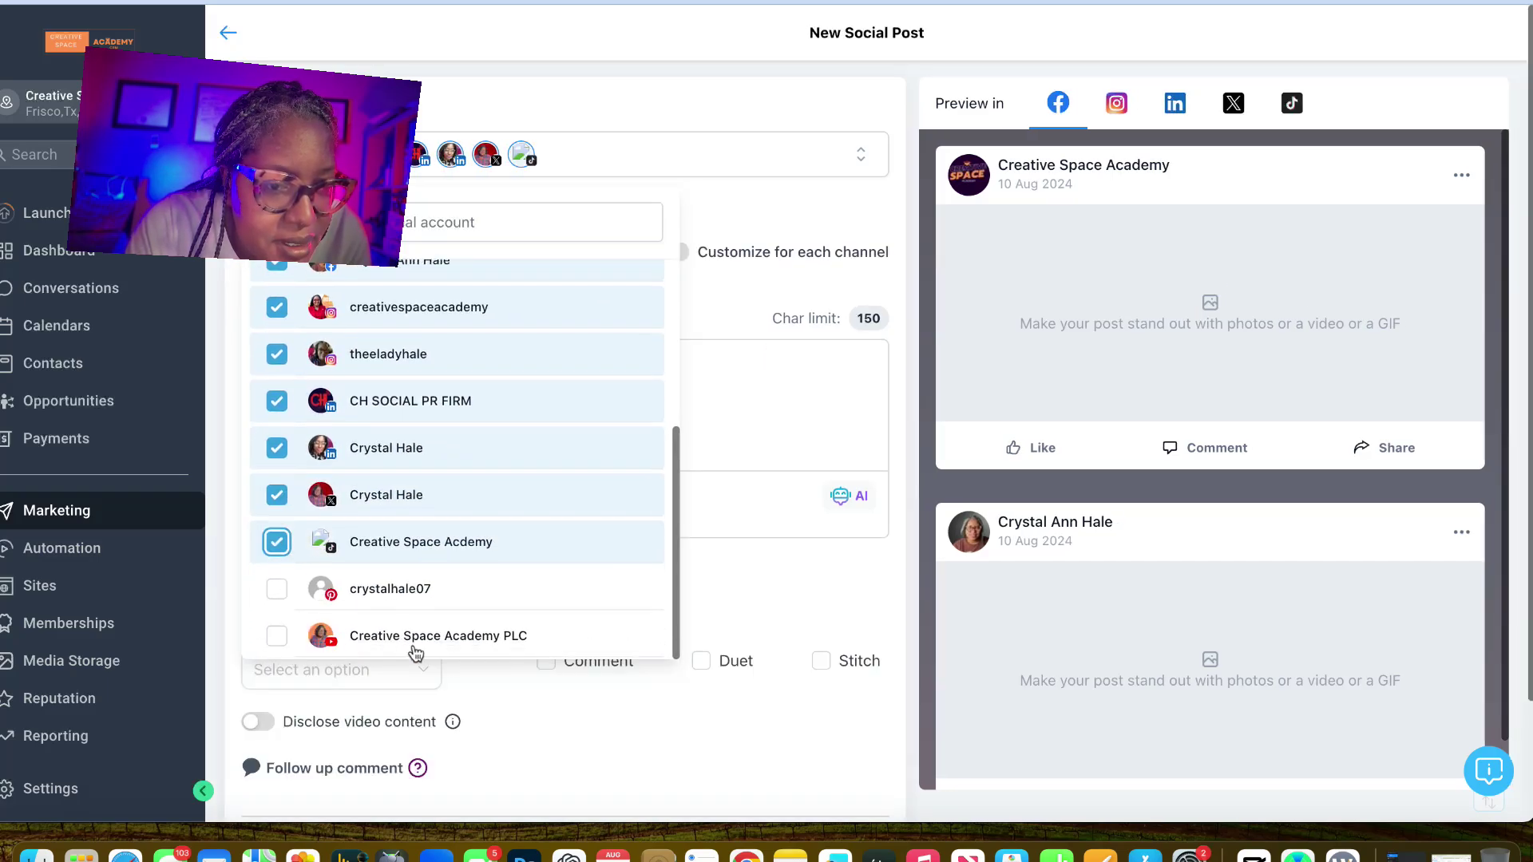
- Choose to attach an image from the media library
{"action": "left_click", "coordinate": [727, 425]}
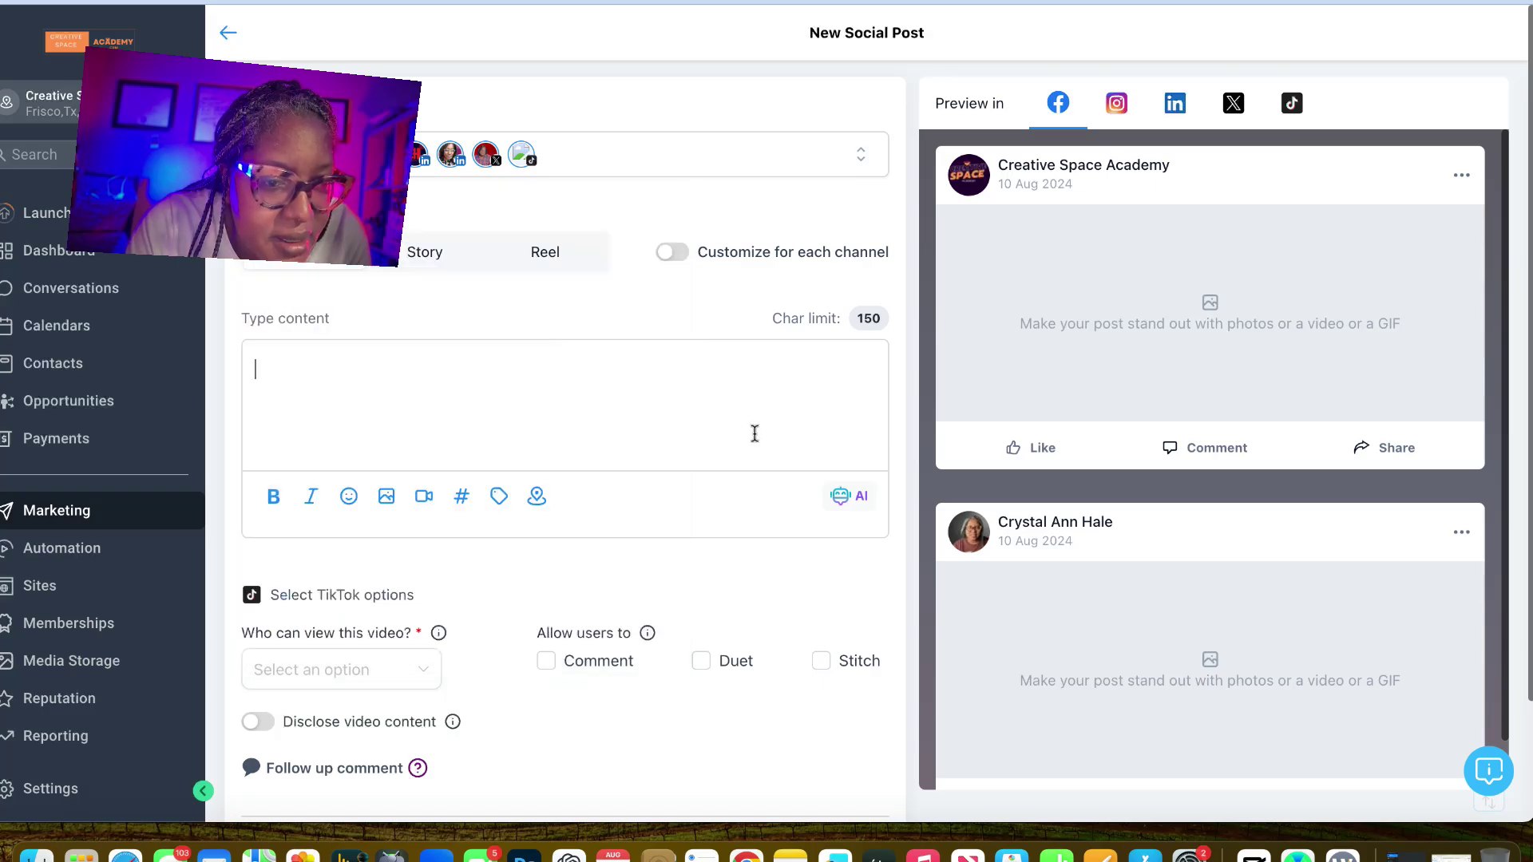
{"action": "left_click", "coordinate": [386, 498]}
{"action": "left_click", "coordinate": [395, 457]}
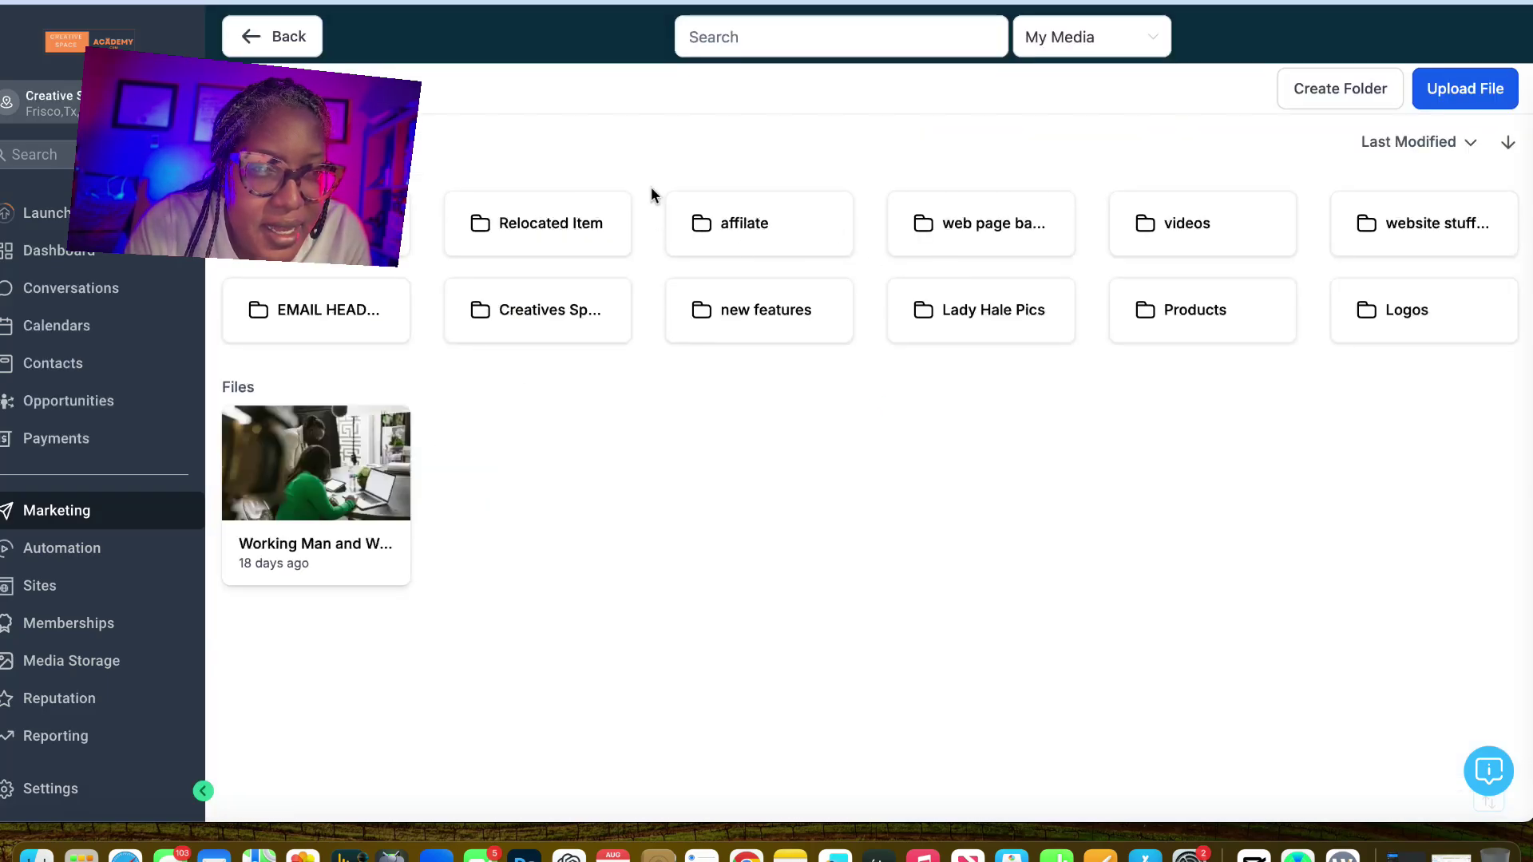
{"action": "left_click", "coordinate": [707, 230]}
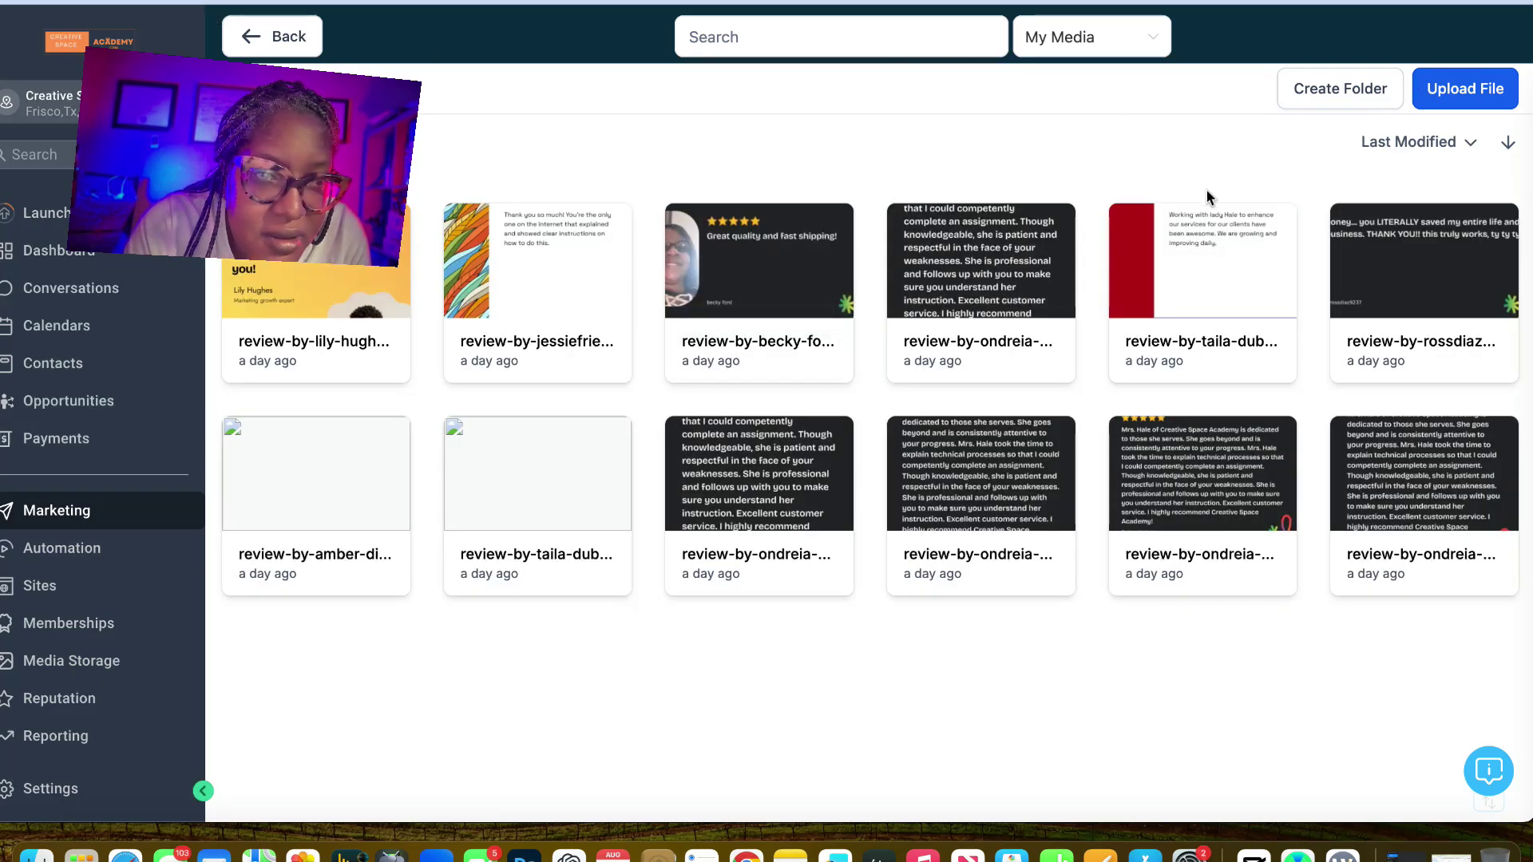
{"action": "left_click", "coordinate": [1253, 275]}
{"action": "left_click", "coordinate": [1239, 274]}
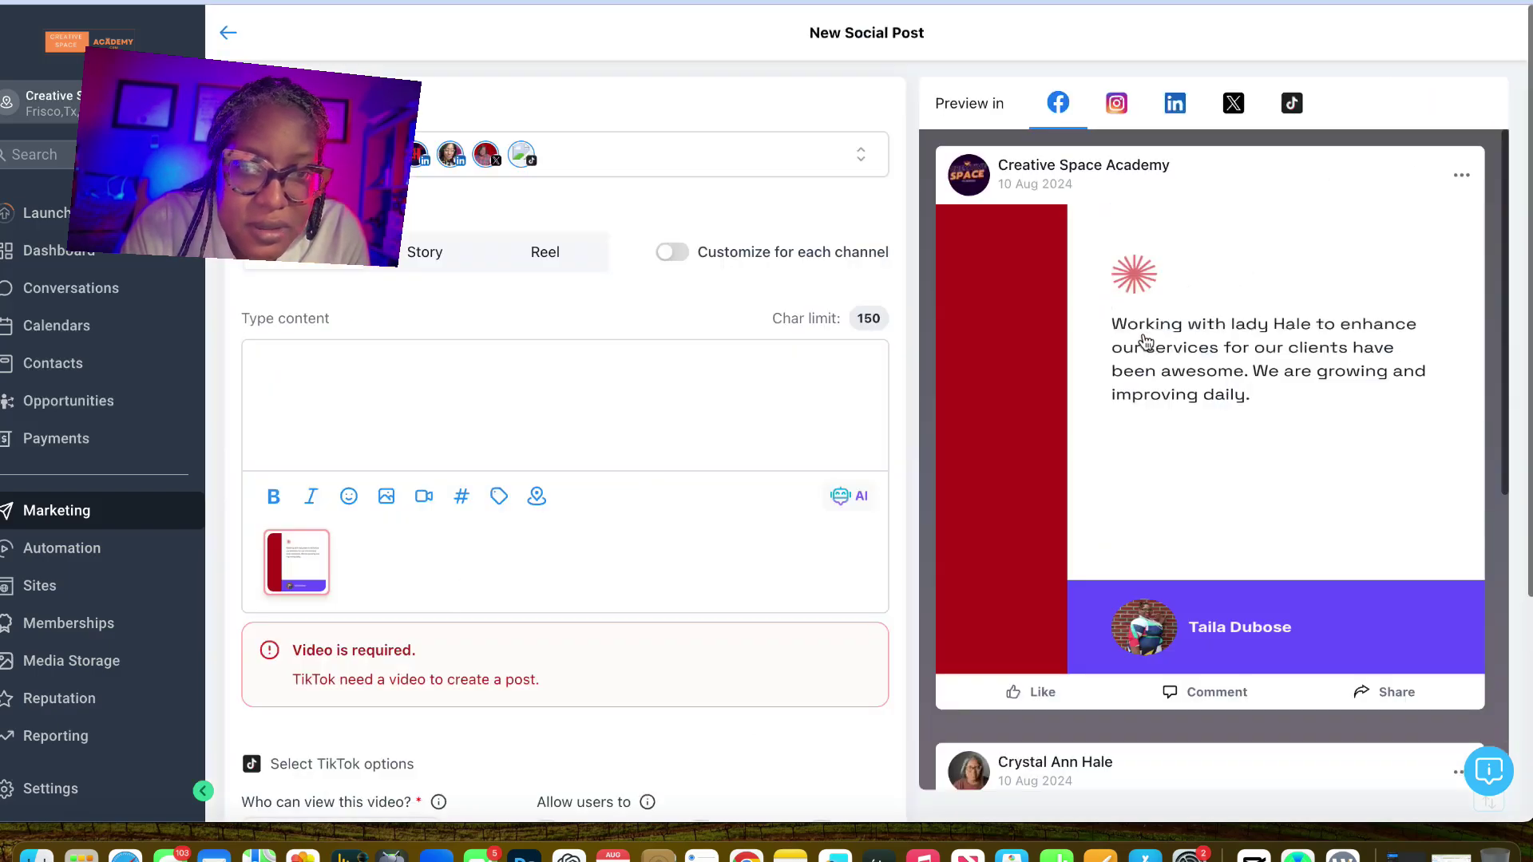
{"action": "scroll", "coordinate": [492, 522], "scroll_direction": "down", "scroll_amount": 1}
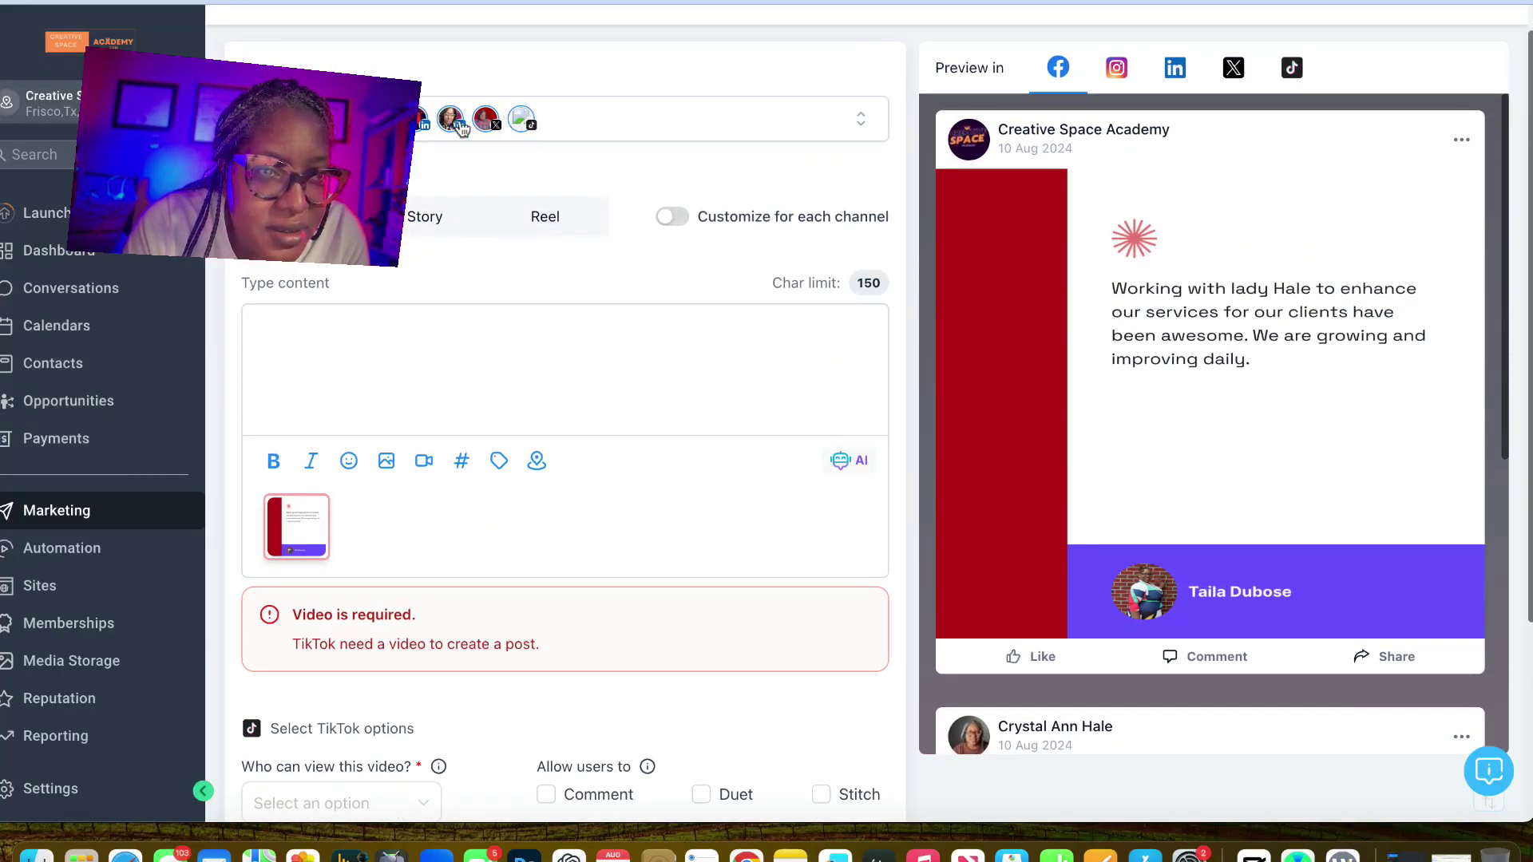
- Remove the TikTok account Creative Space Acdemy from the post's selected channels
{"action": "left_click", "coordinate": [521, 119]}
{"action": "scroll", "coordinate": [359, 479], "scroll_direction": "down", "scroll_amount": 3}
{"action": "scroll", "coordinate": [360, 479], "scroll_direction": "down", "scroll_amount": 3}
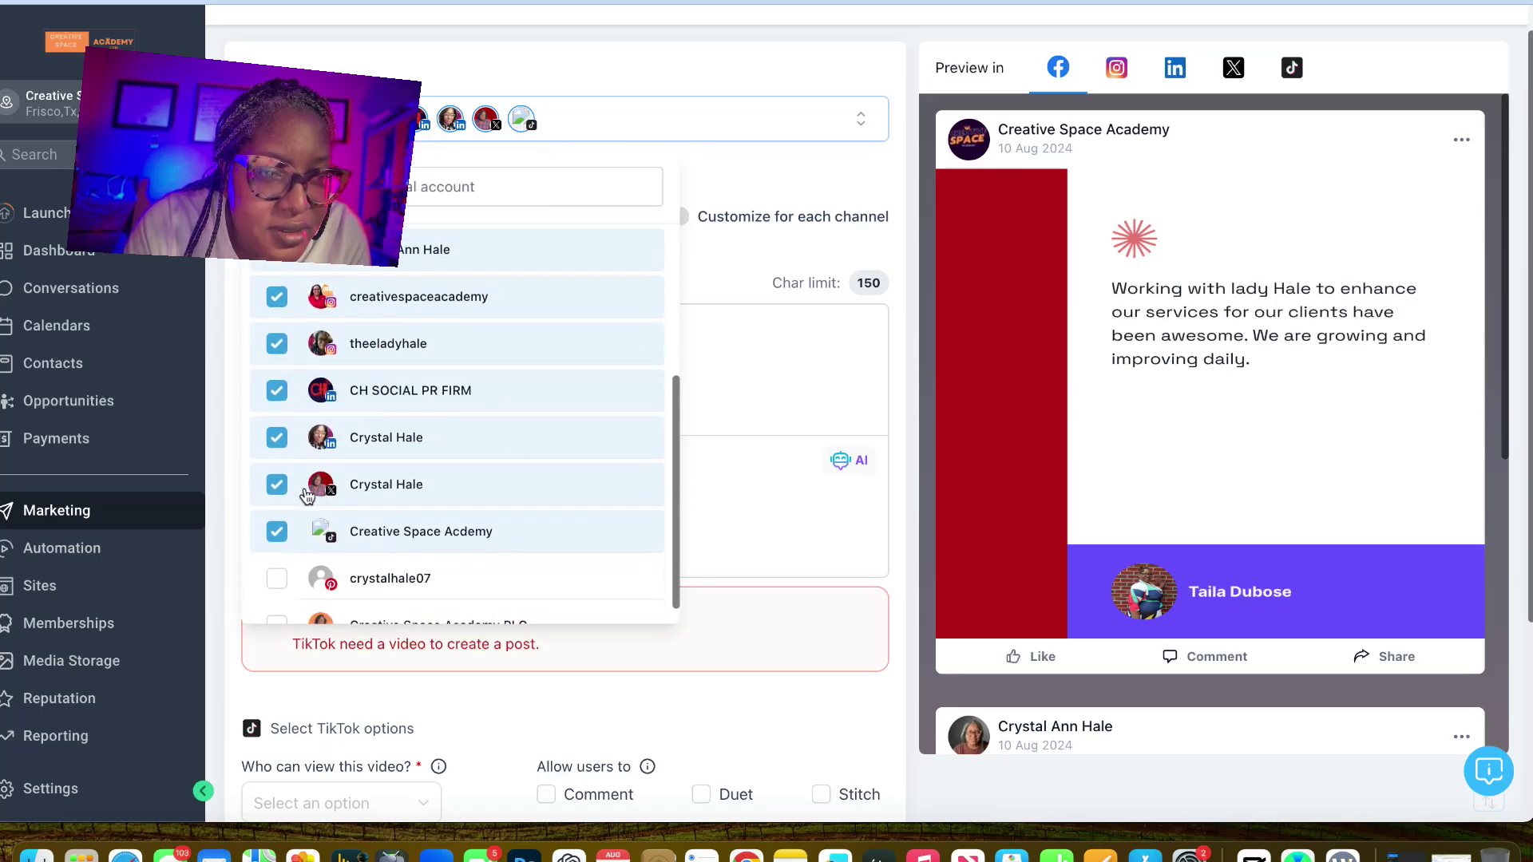
{"action": "left_click", "coordinate": [276, 528]}
{"action": "left_click", "coordinate": [781, 195]}
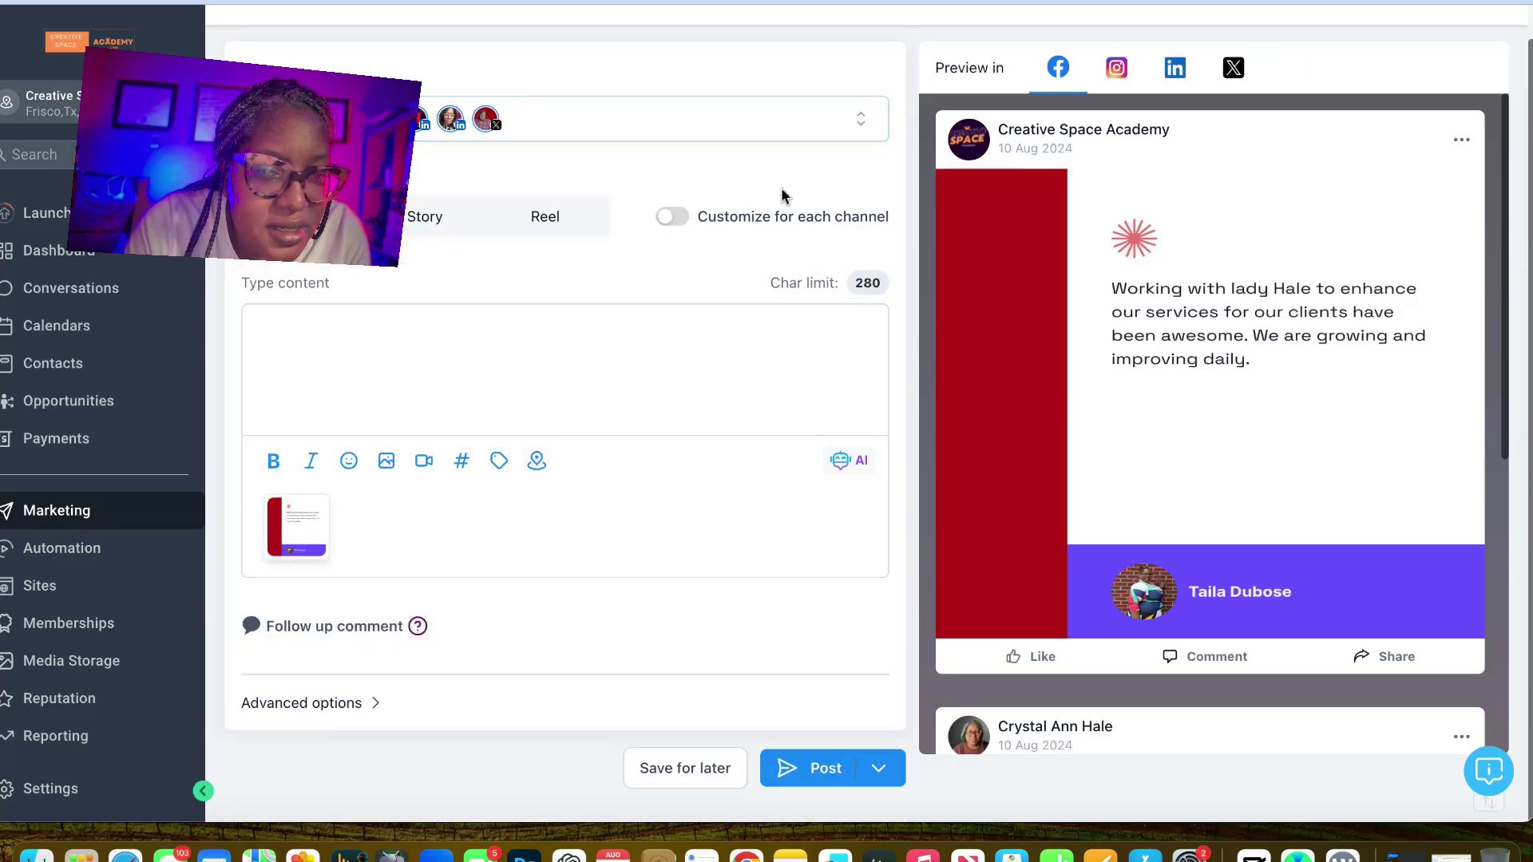
- Caption the post "Look What Taila has to say about the Creative CRM!!!" and publish it
{"action": "left_click", "coordinate": [515, 377]}
{"action": "type", "text": "Look Wha"}
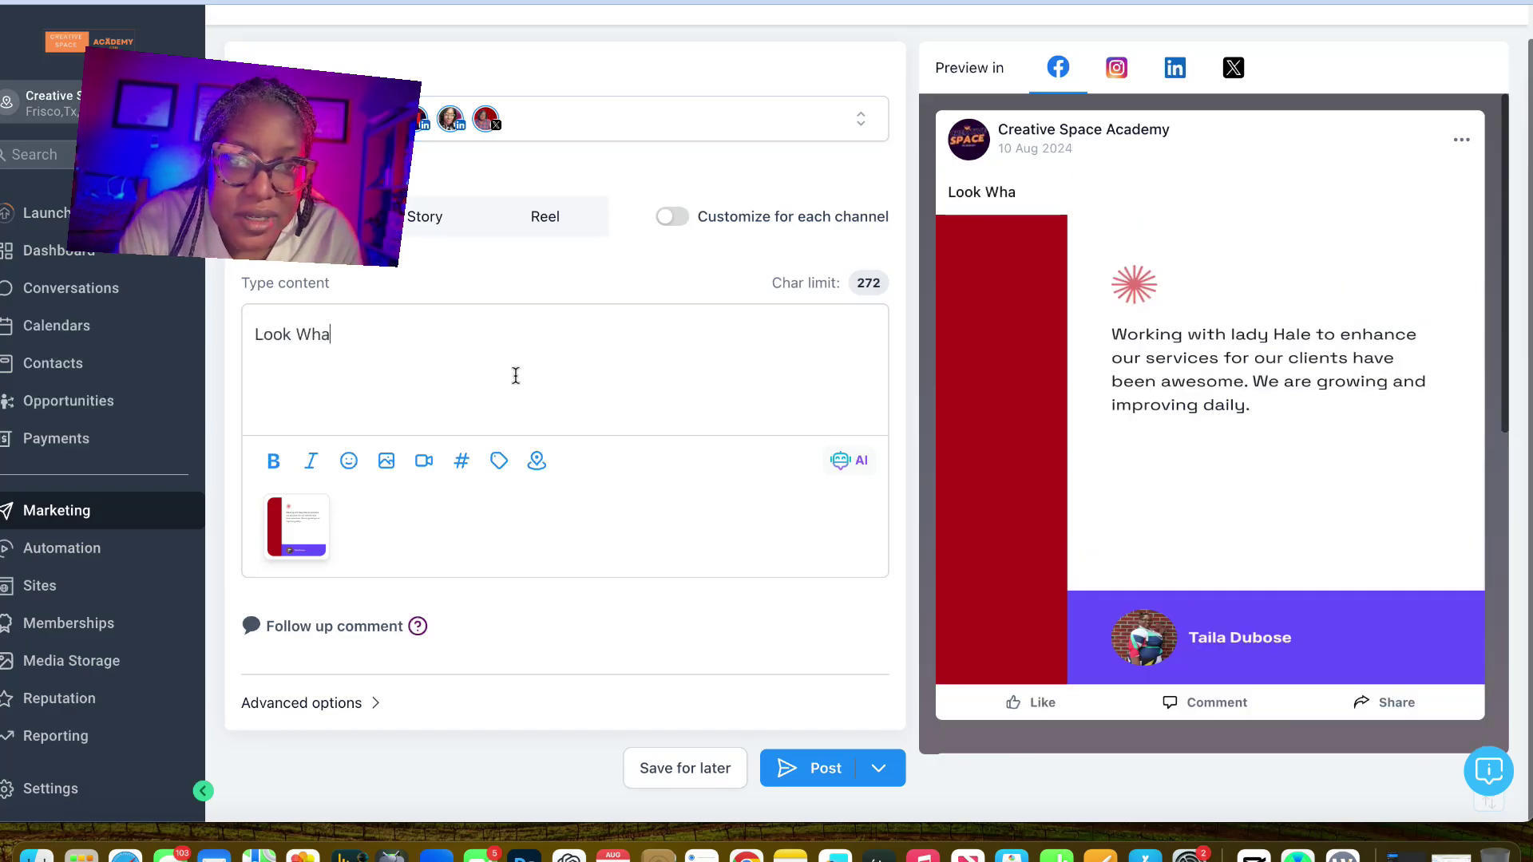
{"action": "type", "text": "t TAi"}
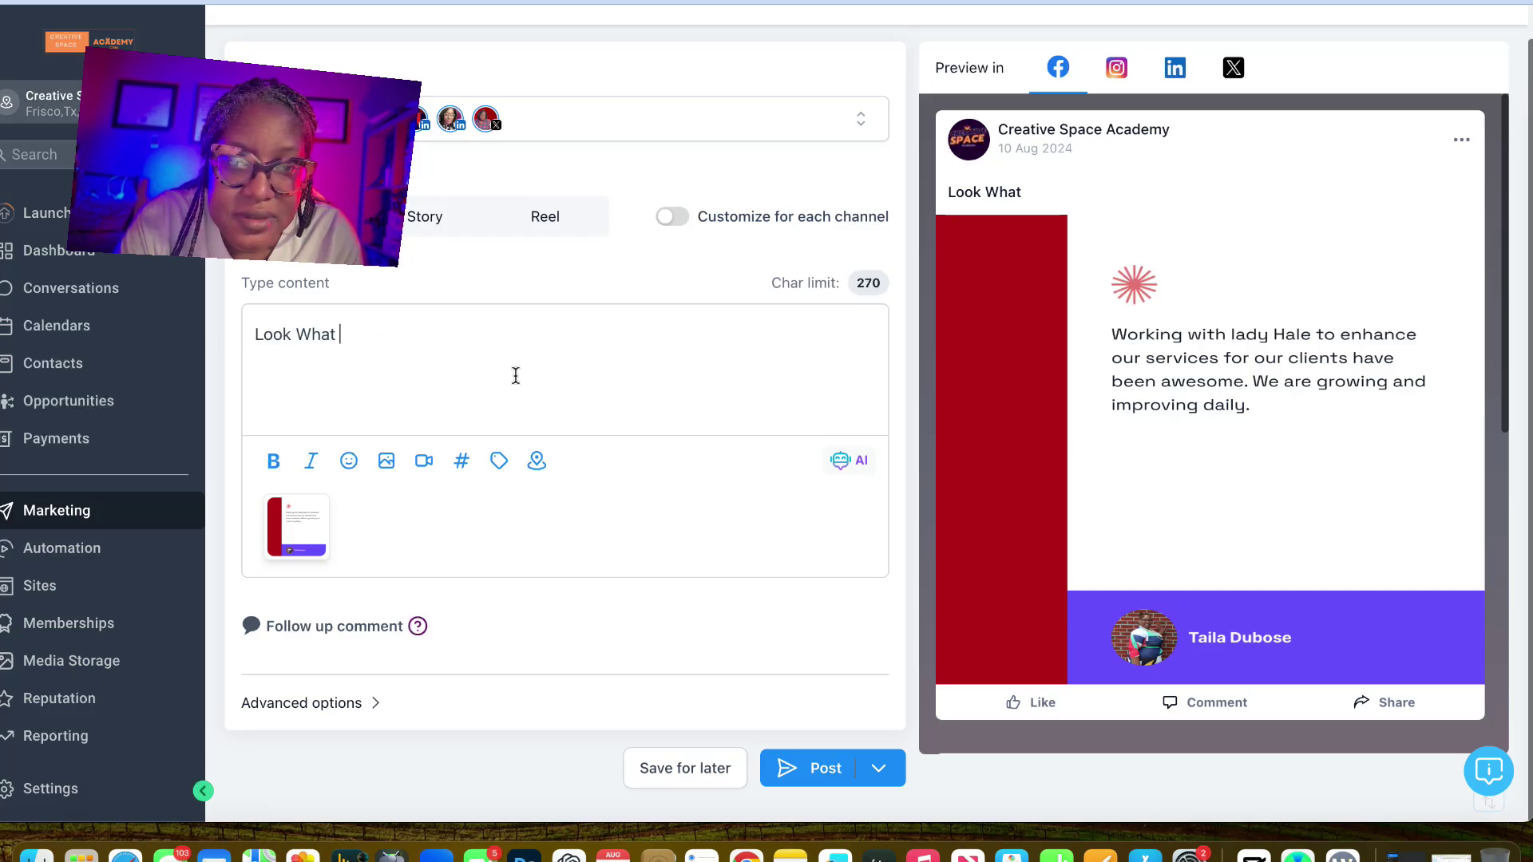
{"action": "type", "text": "ail"}
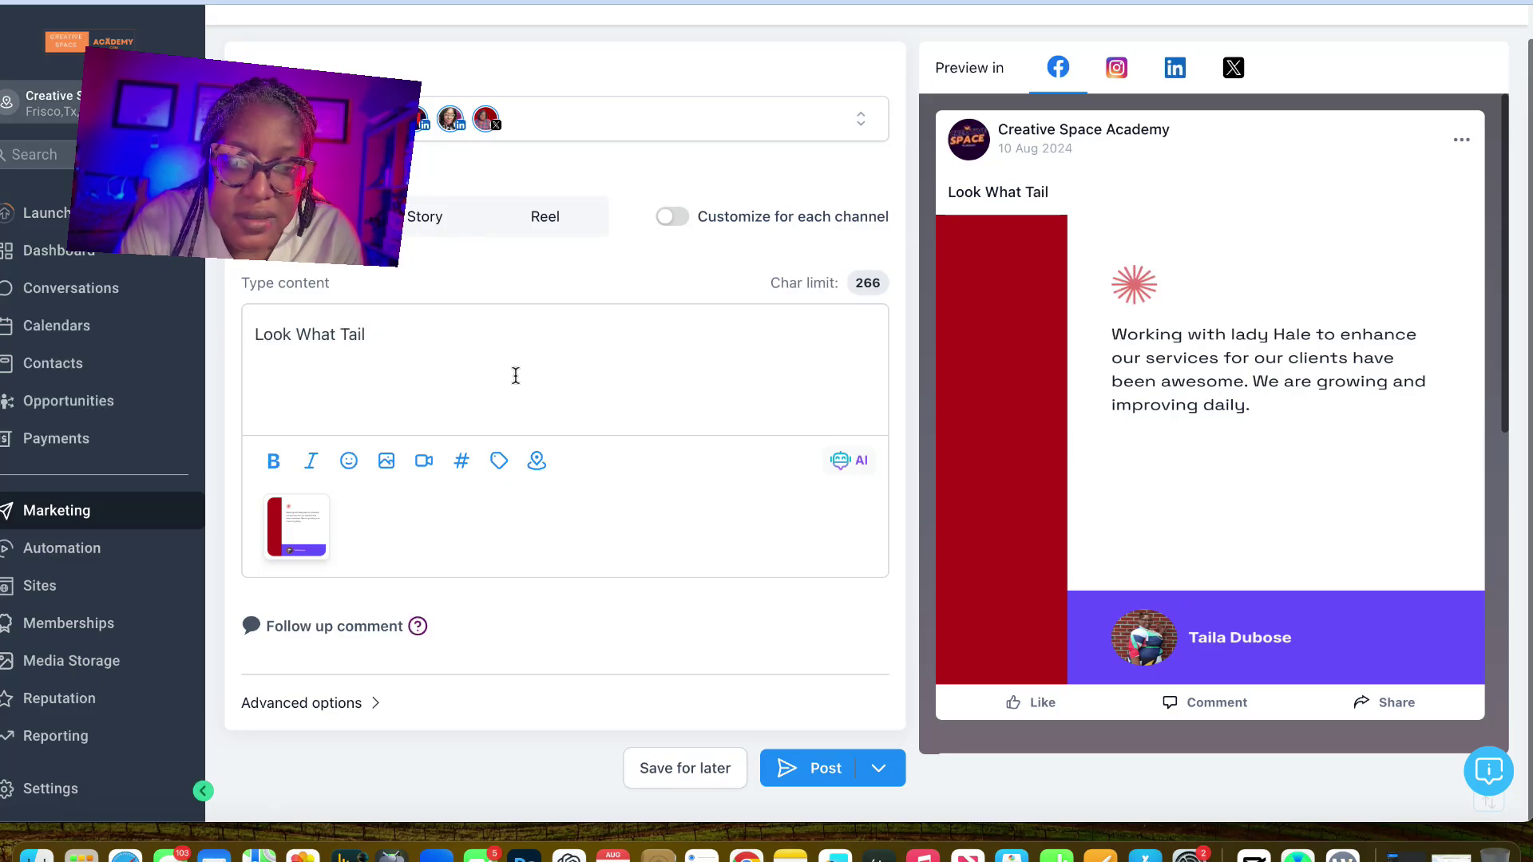
{"action": "type", "text": "a has to say abou"}
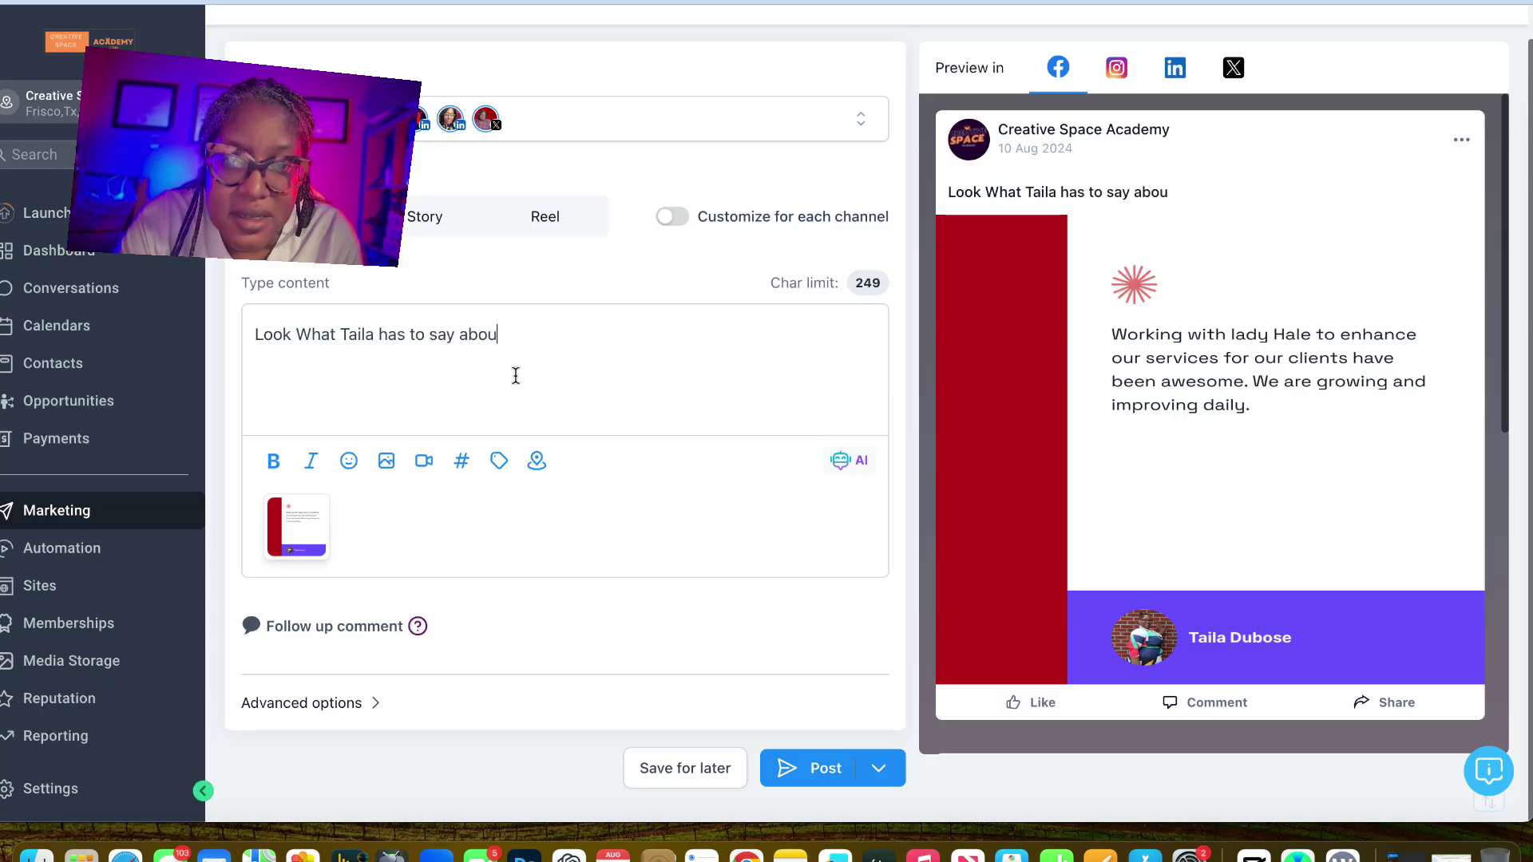
{"action": "type", "text": "t the Cr"}
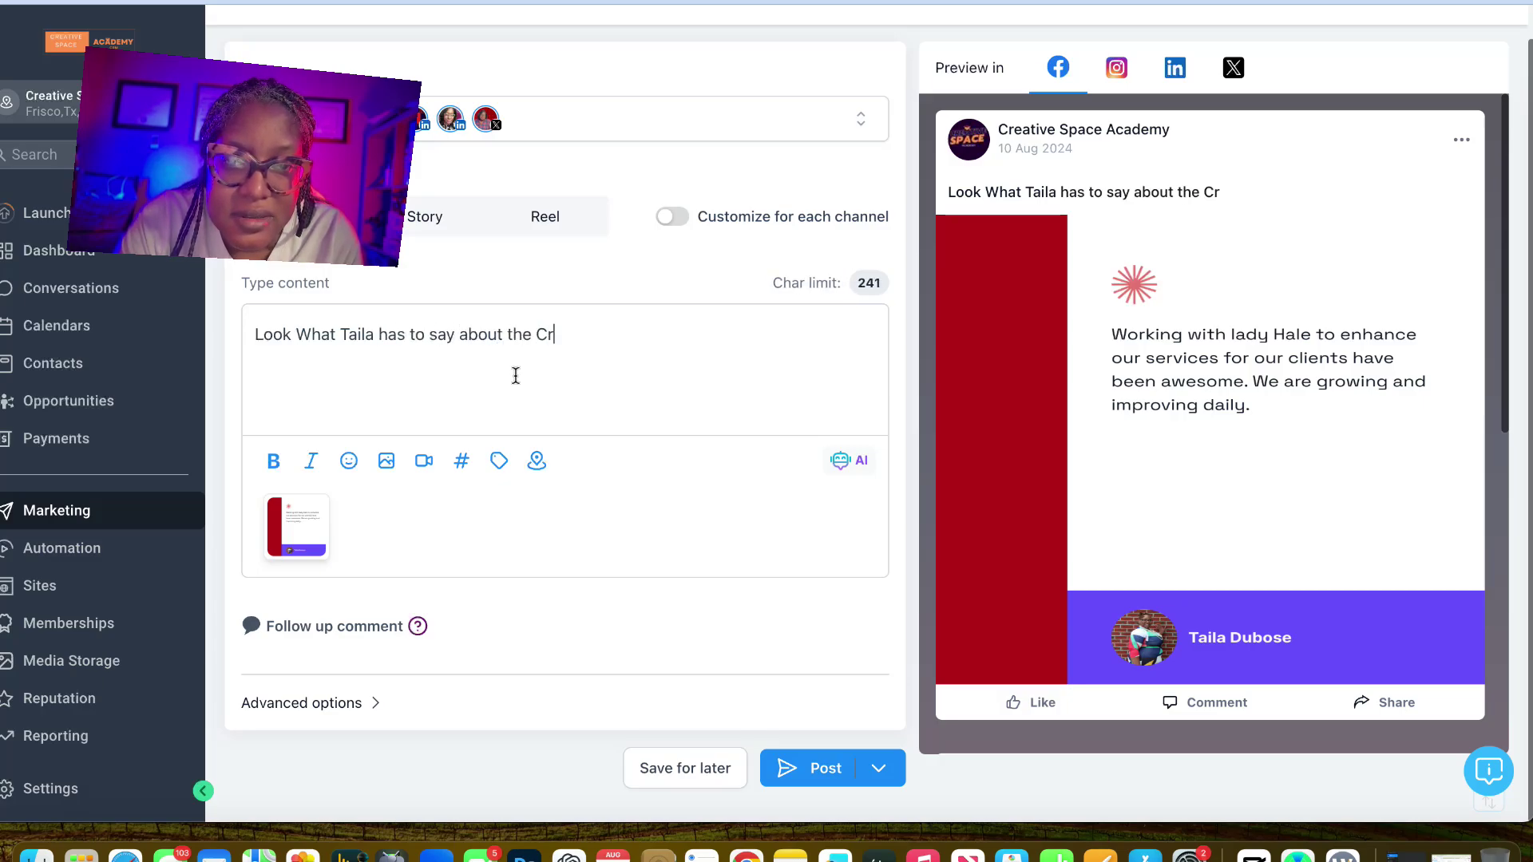
{"action": "type", "text": "eative CRM!"}
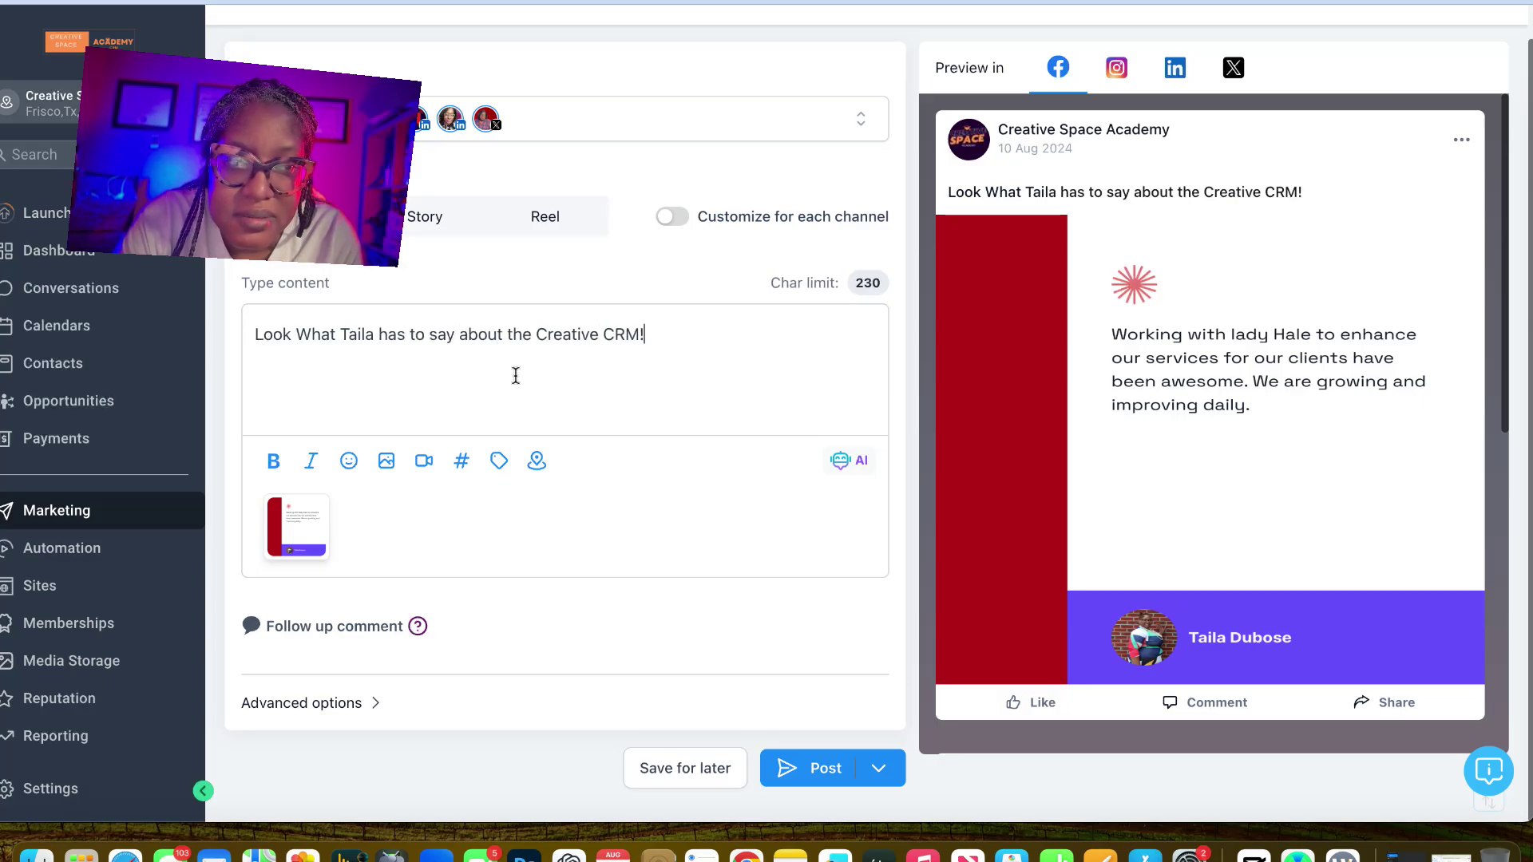
{"action": "type", "text": "!!"}
{"action": "left_click", "coordinate": [878, 768]}
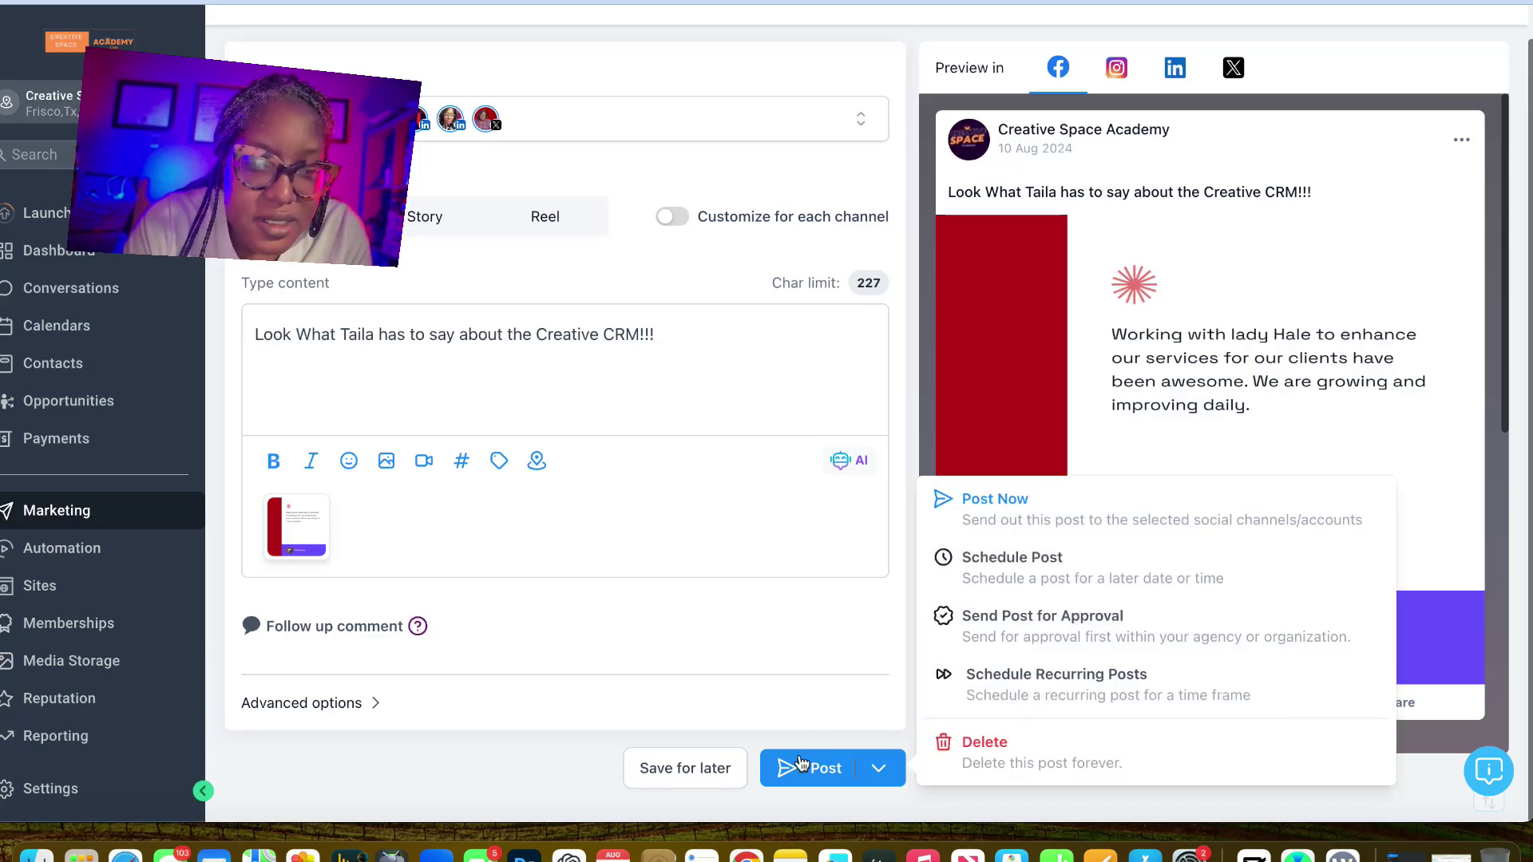
{"action": "left_click", "coordinate": [1025, 514]}
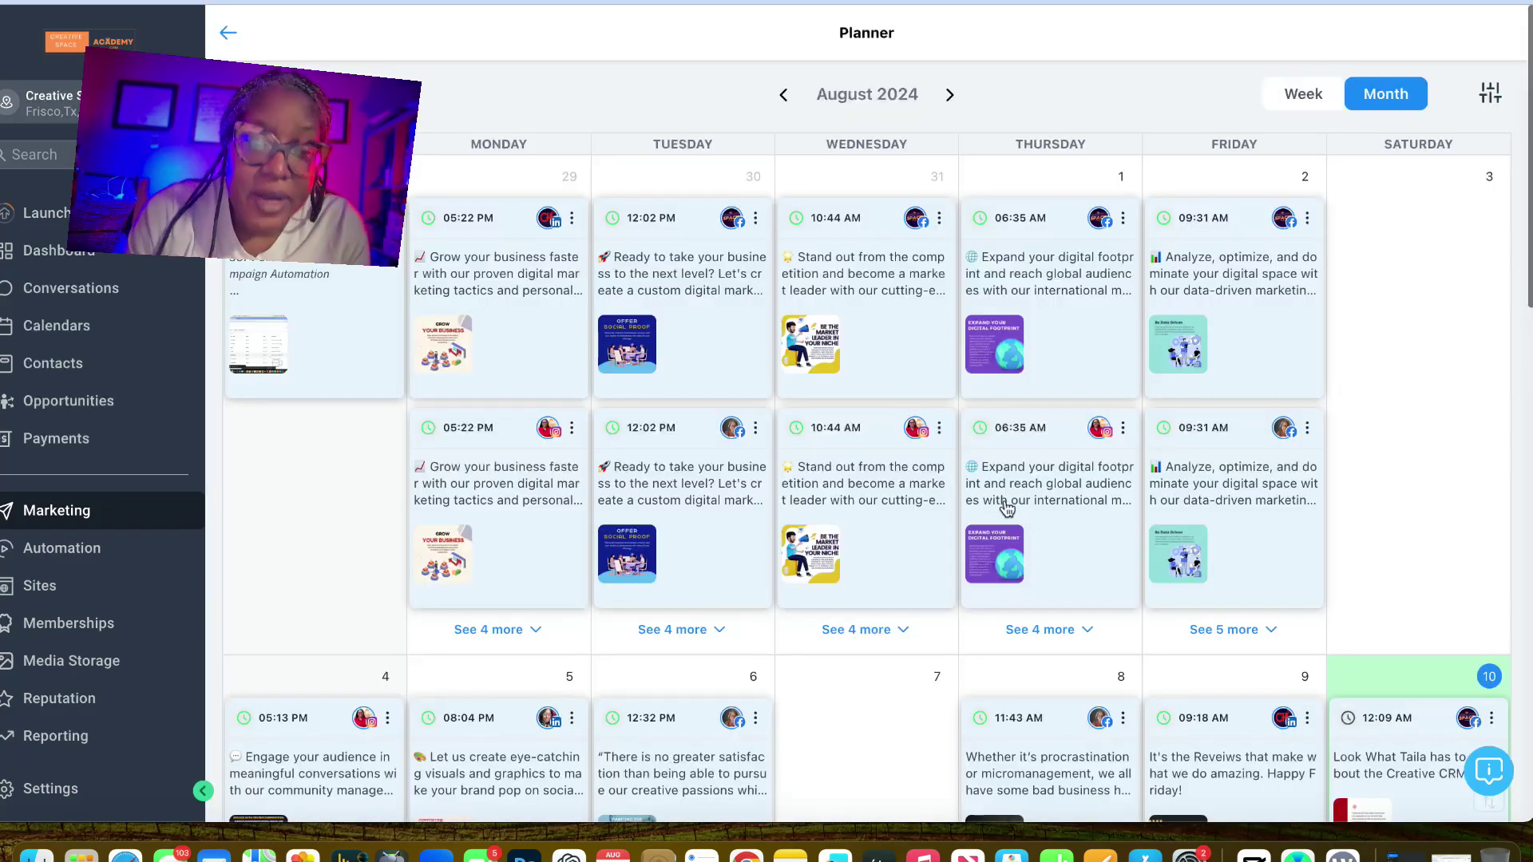
{"action": "scroll", "coordinate": [879, 390], "scroll_direction": "down", "scroll_amount": 1}
{"action": "scroll", "coordinate": [877, 390], "scroll_direction": "down", "scroll_amount": 5}
{"action": "scroll", "coordinate": [879, 390], "scroll_direction": "down", "scroll_amount": 2}
{"action": "scroll", "coordinate": [878, 390], "scroll_direction": "up", "scroll_amount": 1}
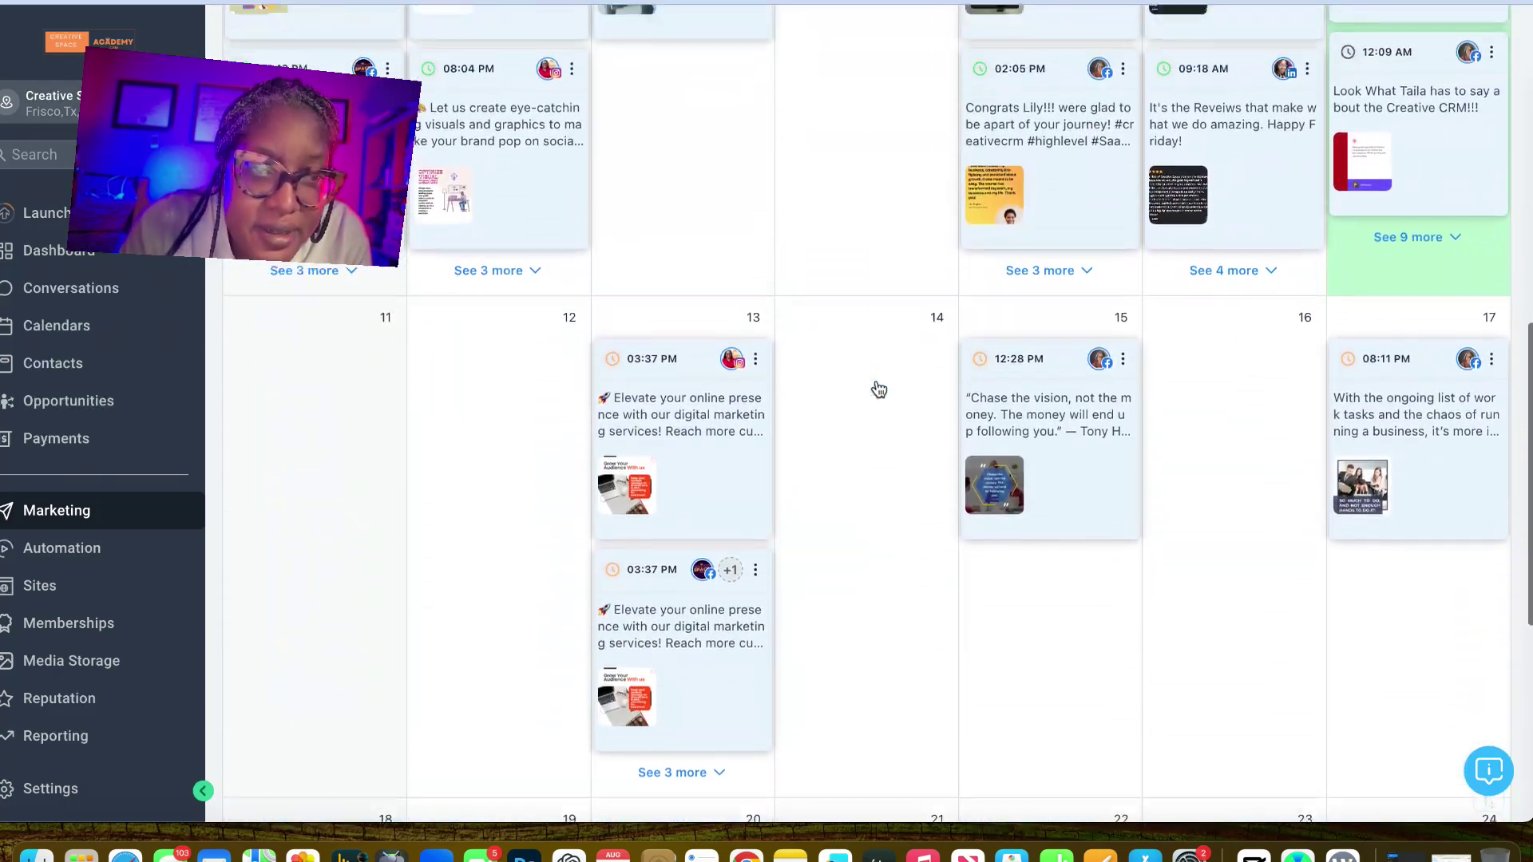
{"action": "scroll", "coordinate": [879, 390], "scroll_direction": "up", "scroll_amount": 1}
{"action": "scroll", "coordinate": [879, 389], "scroll_direction": "up", "scroll_amount": 1}
{"action": "scroll", "coordinate": [878, 390], "scroll_direction": "down", "scroll_amount": 5}
{"action": "scroll", "coordinate": [879, 388], "scroll_direction": "down", "scroll_amount": 1}
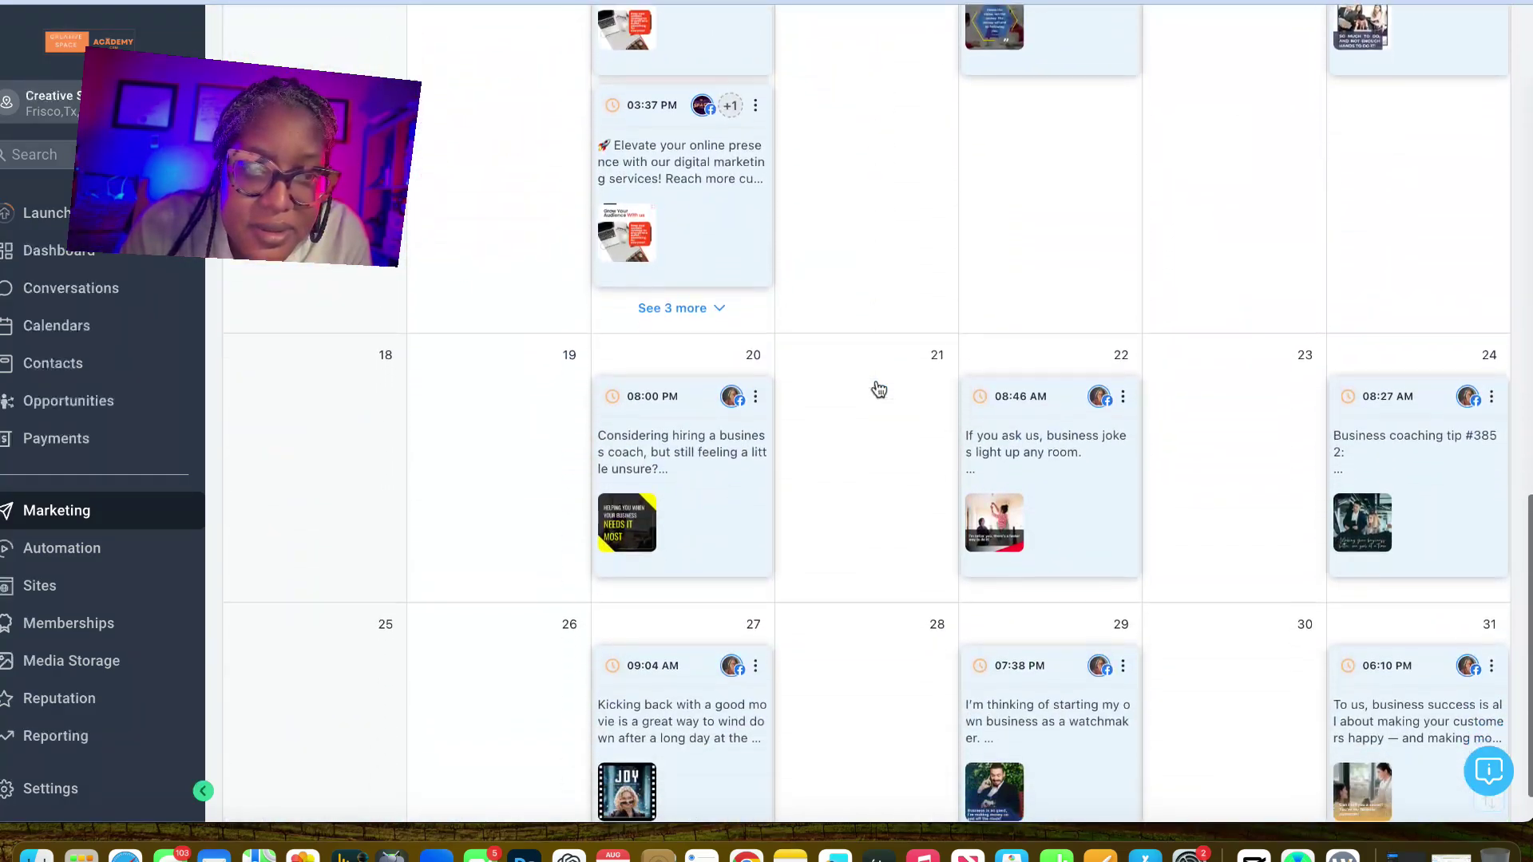
{"action": "scroll", "coordinate": [878, 389], "scroll_direction": "up", "scroll_amount": 2}
{"action": "scroll", "coordinate": [879, 389], "scroll_direction": "up", "scroll_amount": 2}
{"action": "scroll", "coordinate": [879, 389], "scroll_direction": "up", "scroll_amount": 1}
{"action": "scroll", "coordinate": [878, 390], "scroll_direction": "up", "scroll_amount": 2}
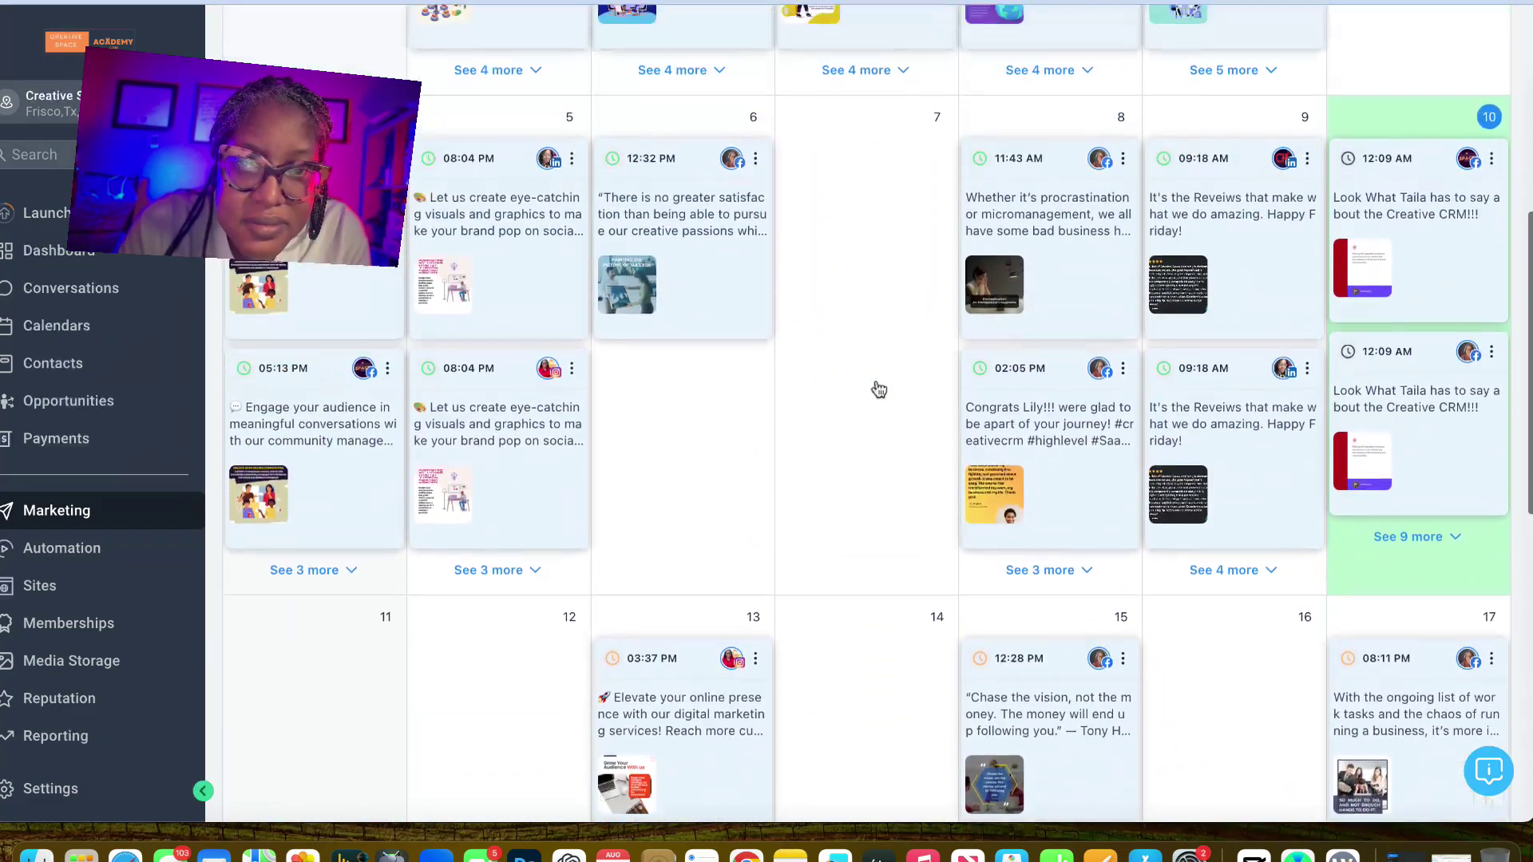
{"action": "mouse_move", "coordinate": [1488, 337]}
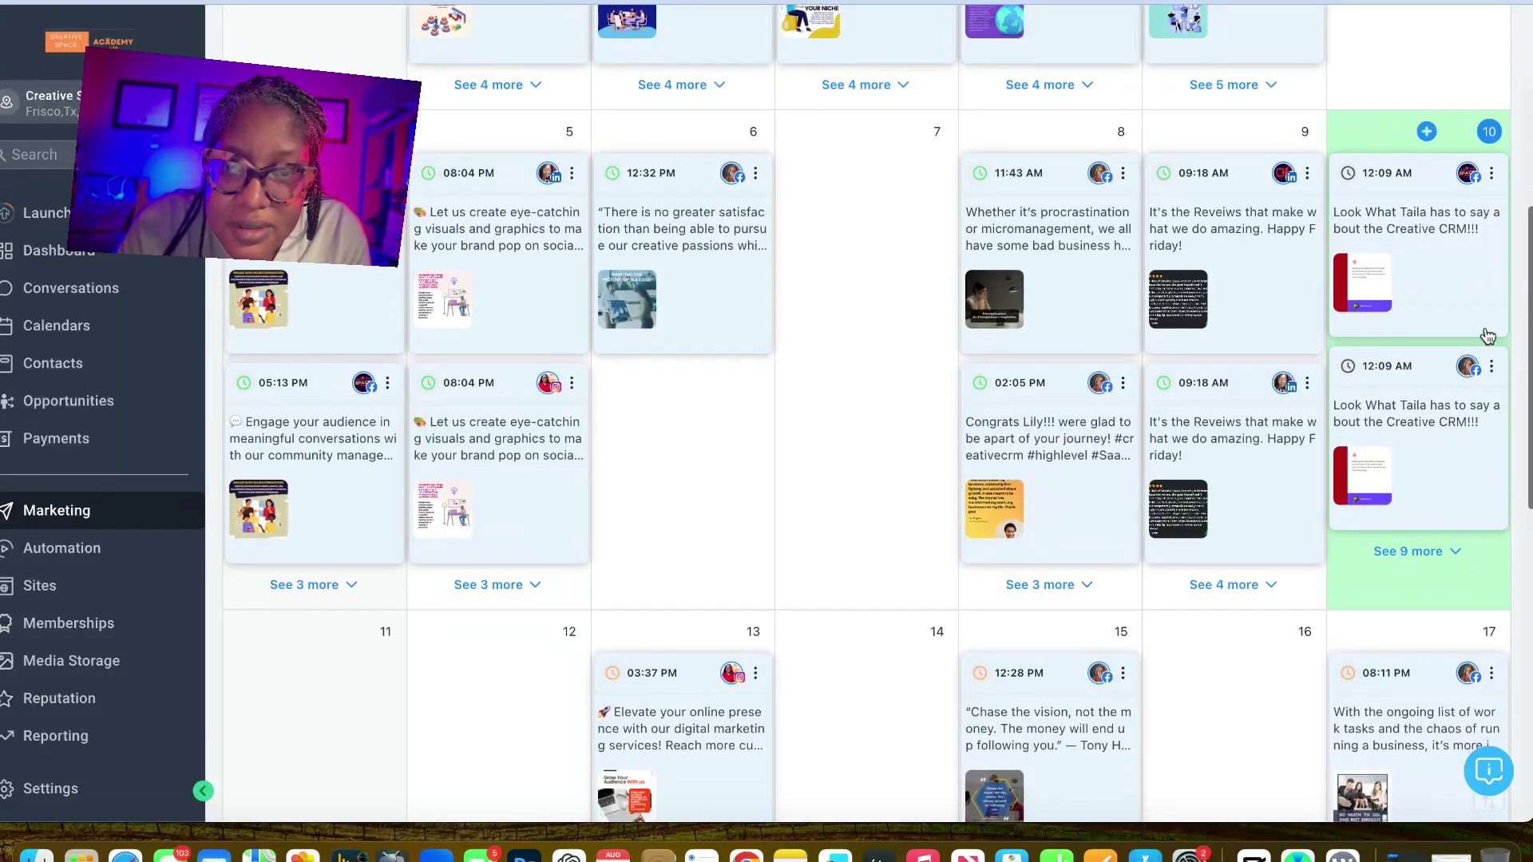
{"action": "scroll", "coordinate": [1413, 318], "scroll_direction": "down", "scroll_amount": 7}
{"action": "scroll", "coordinate": [1414, 319], "scroll_direction": "up", "scroll_amount": 1}
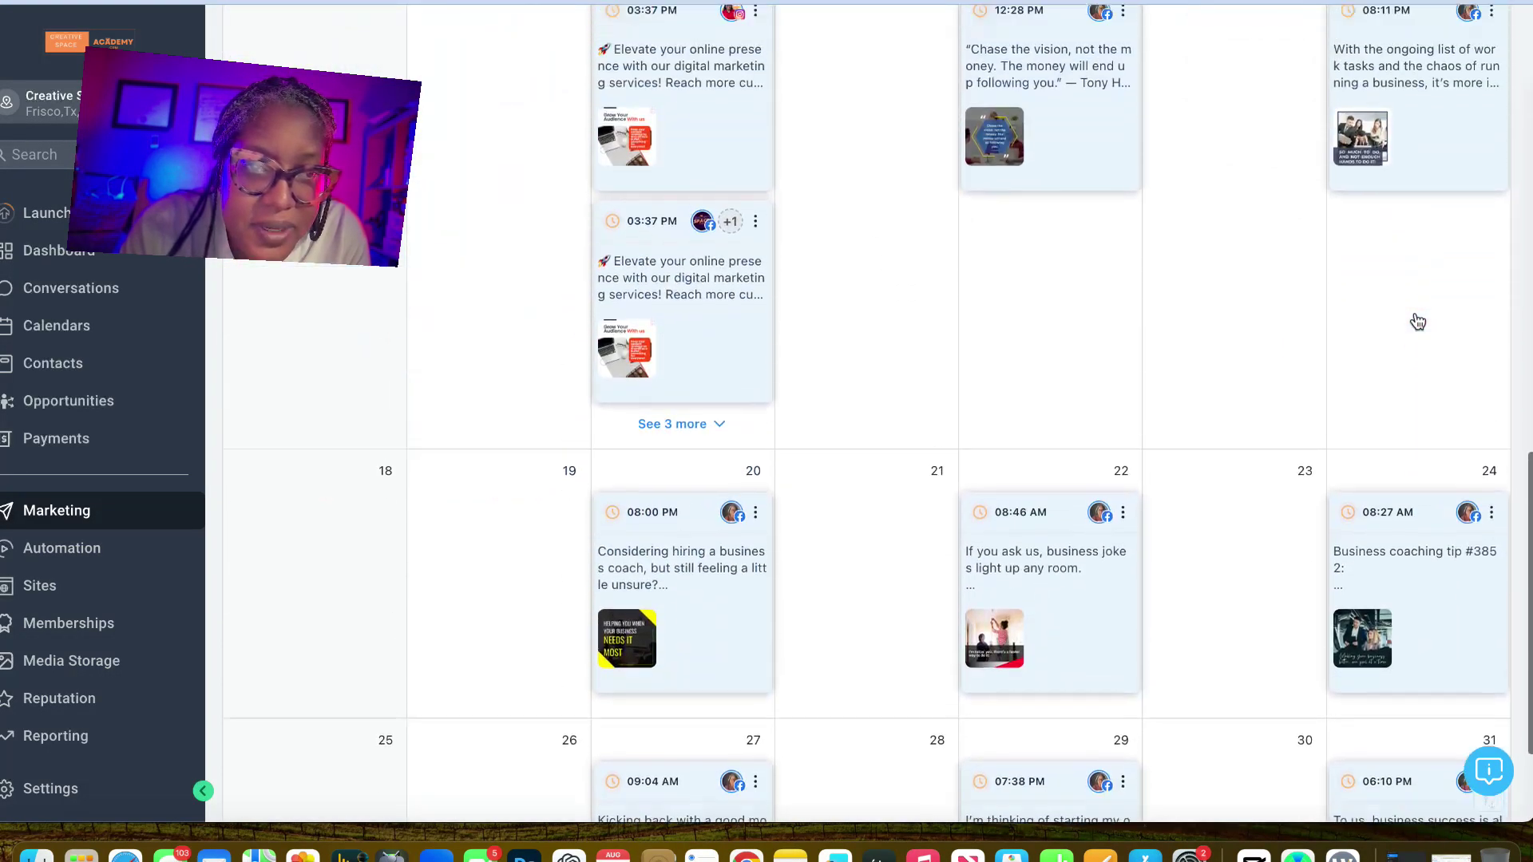
{"action": "scroll", "coordinate": [1417, 321], "scroll_direction": "up", "scroll_amount": 3}
{"action": "scroll", "coordinate": [1416, 321], "scroll_direction": "up", "scroll_amount": 1}
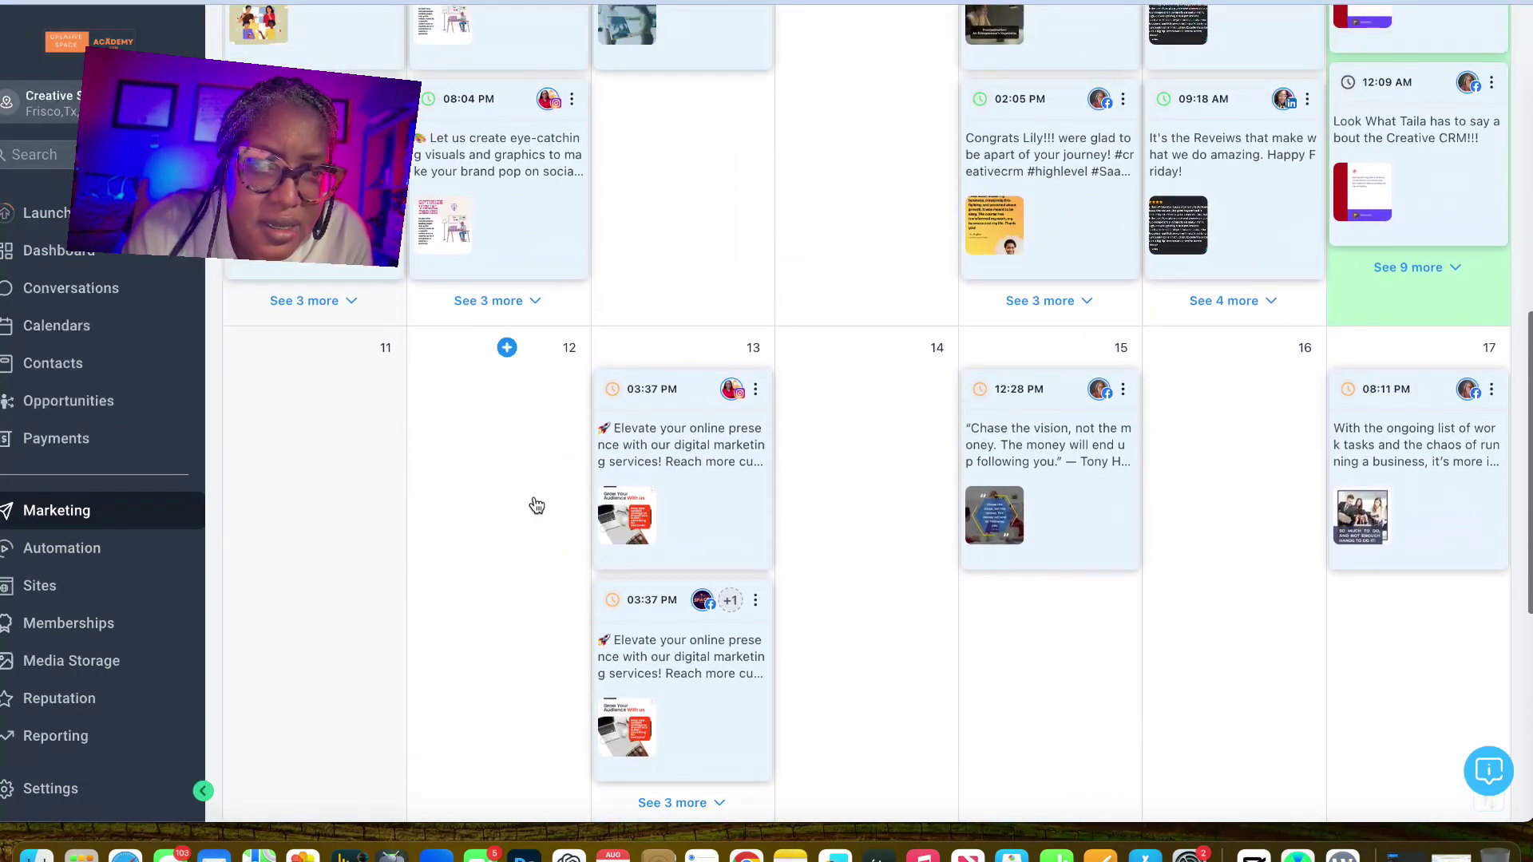
- Start a new post on August 12 and tick two Facebook accounts
{"action": "left_click", "coordinate": [507, 348]}
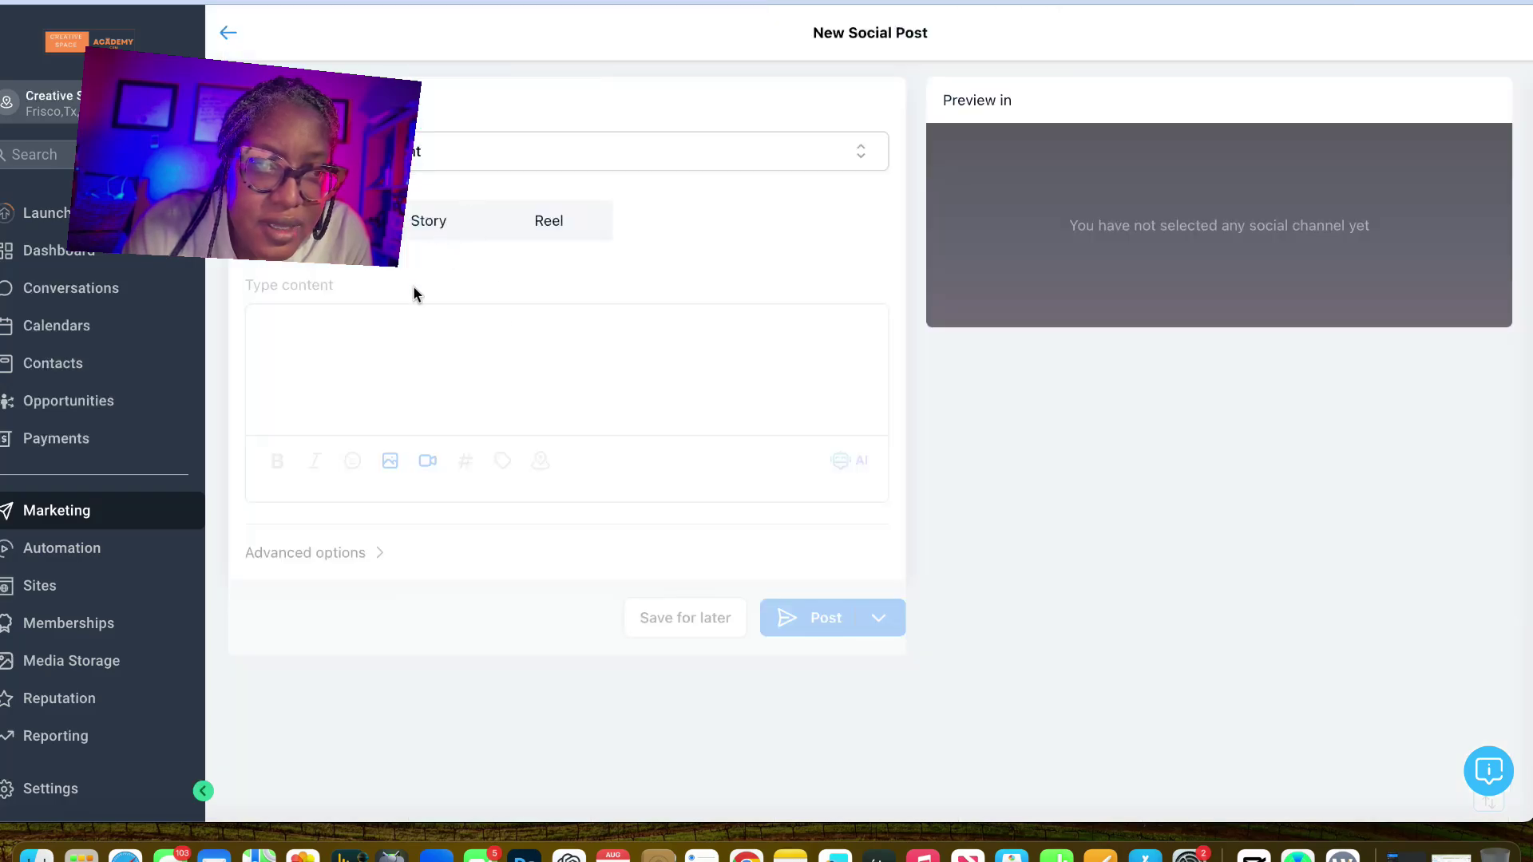
{"action": "left_click", "coordinate": [337, 150]}
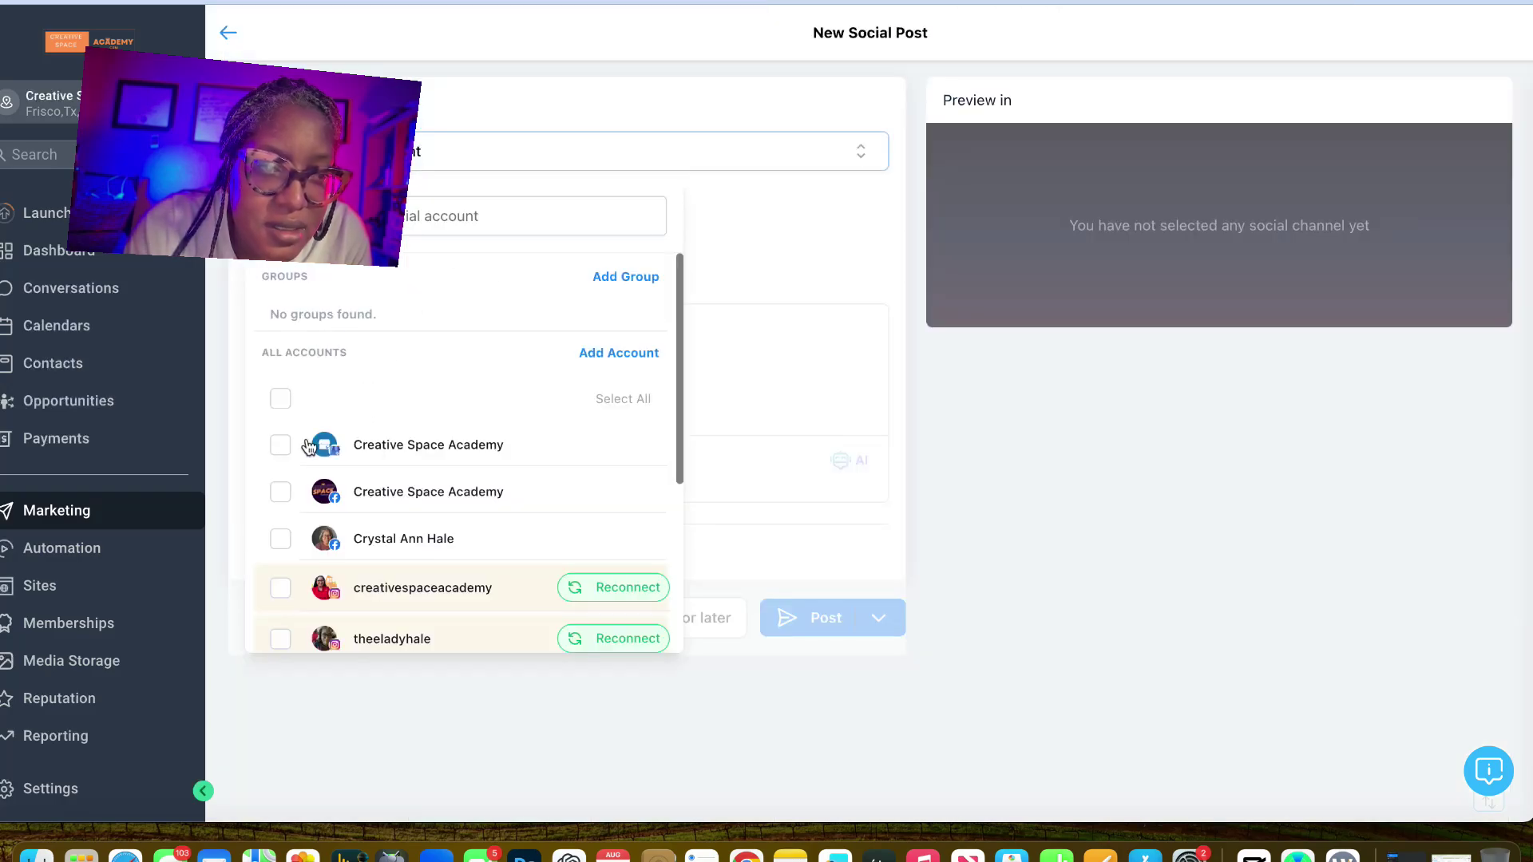
{"action": "scroll", "coordinate": [291, 495], "scroll_direction": "down", "scroll_amount": 1}
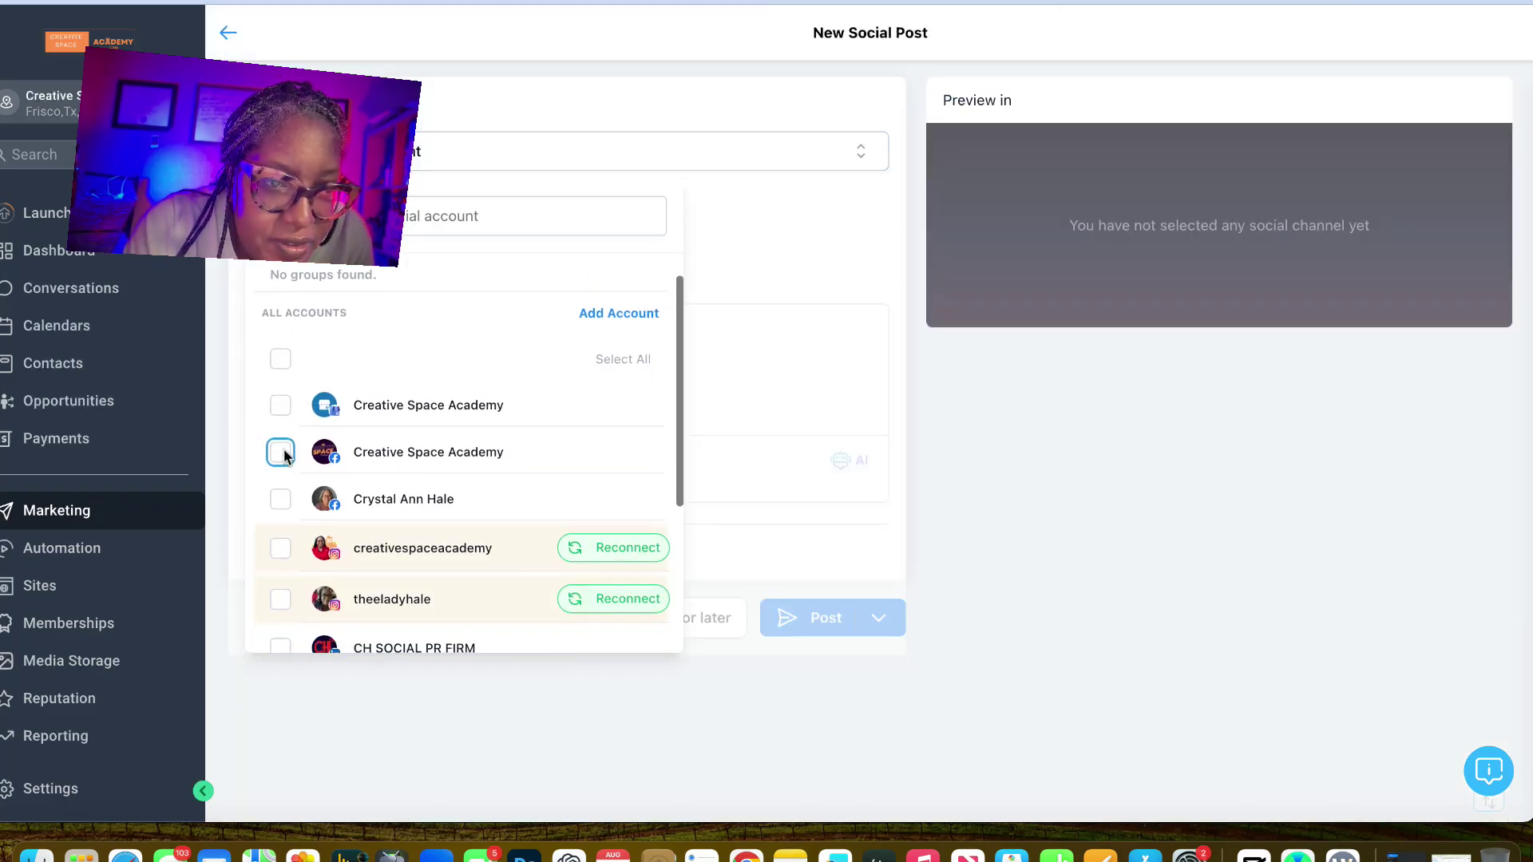
{"action": "left_click", "coordinate": [280, 452]}
{"action": "left_click", "coordinate": [281, 501]}
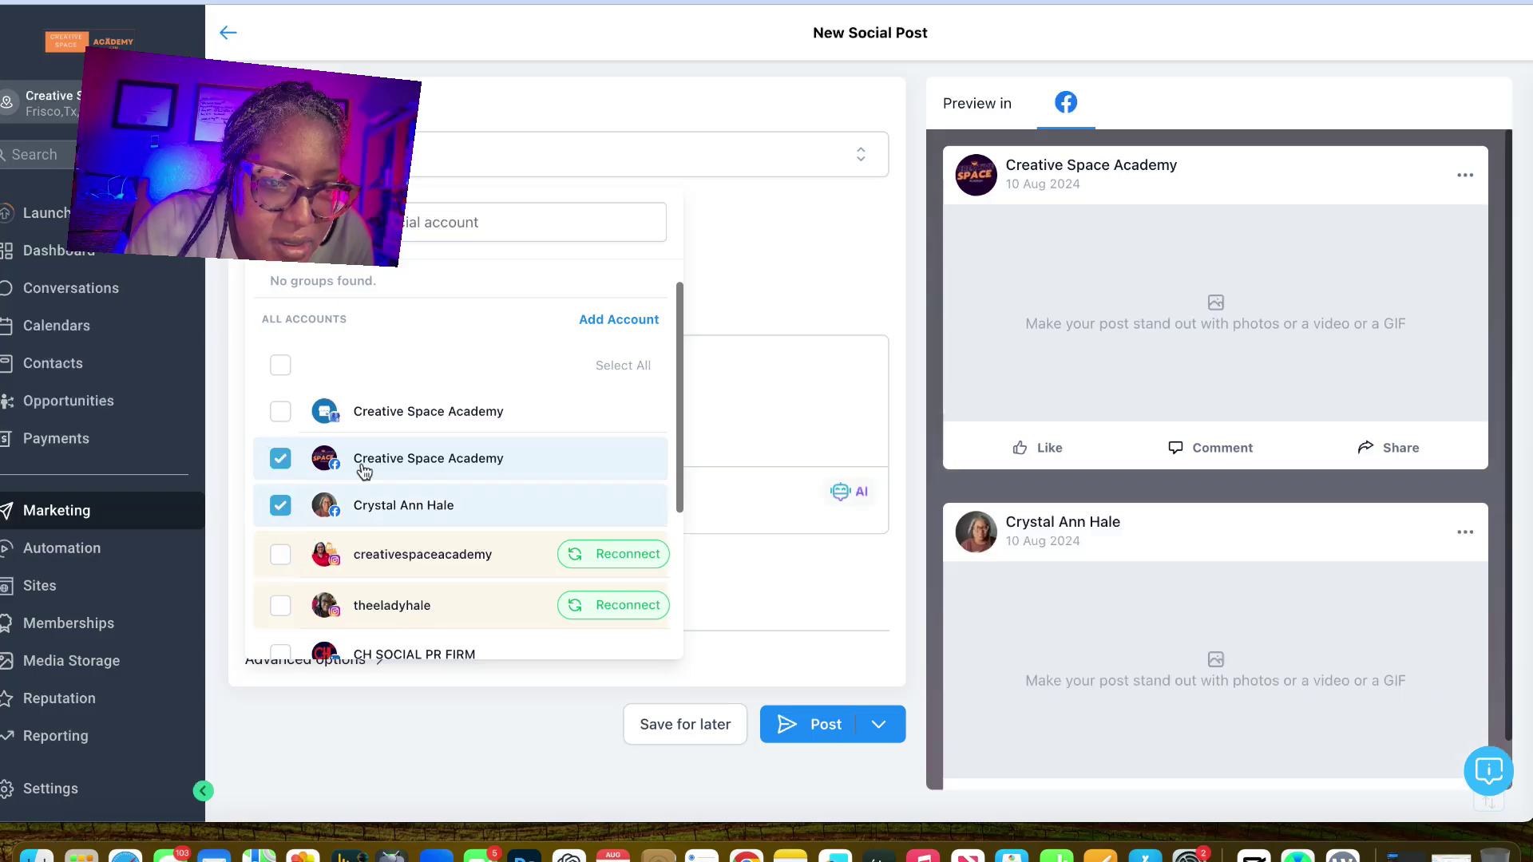
- Try reconnecting the creativespaceacademy Instagram account, then close the account chooser
{"action": "left_click", "coordinate": [608, 555]}
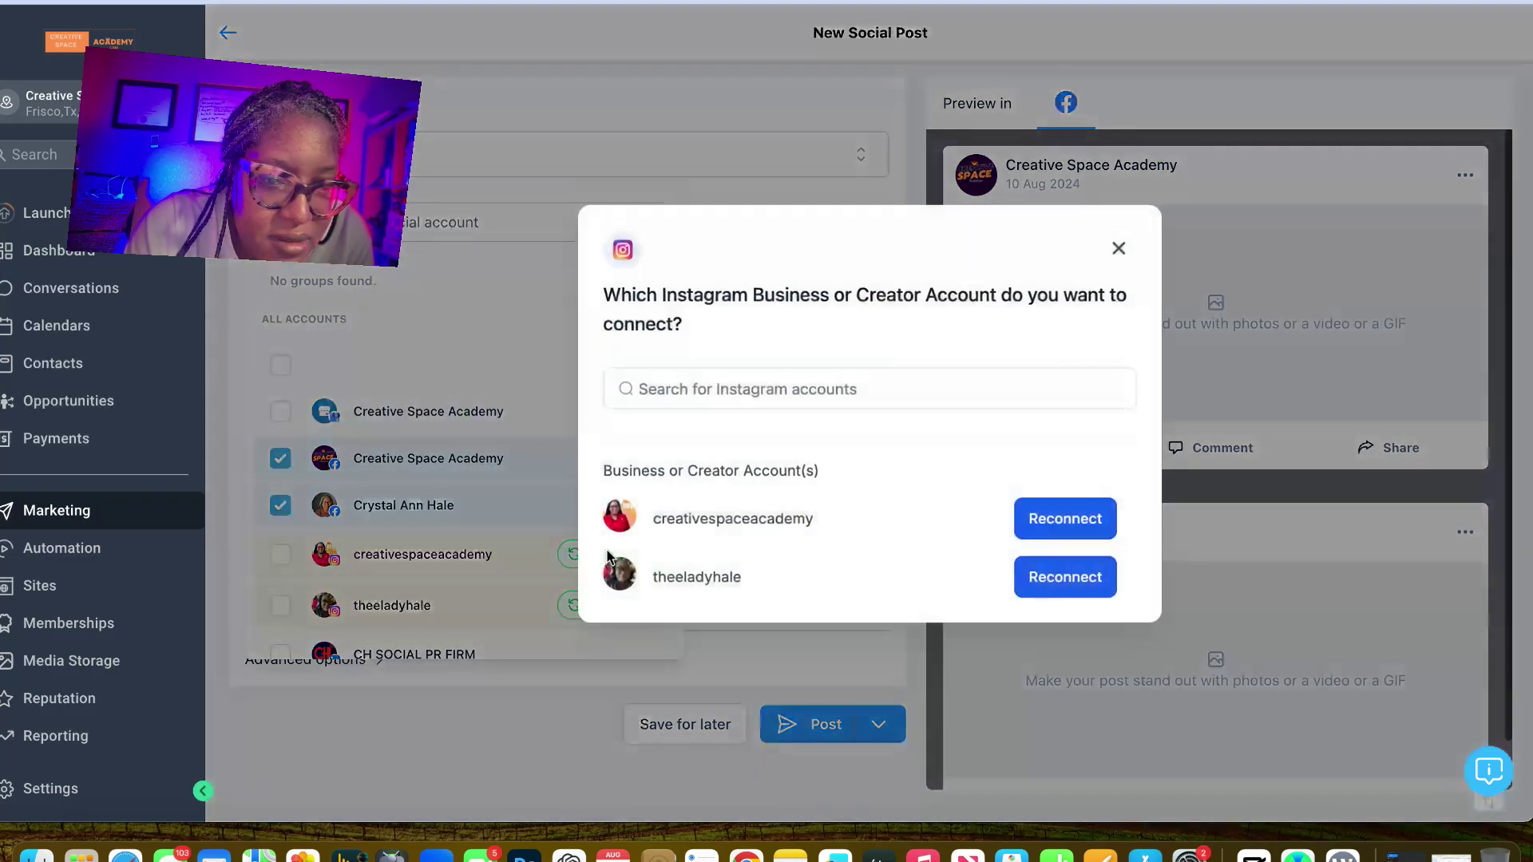
{"action": "left_click", "coordinate": [1098, 511]}
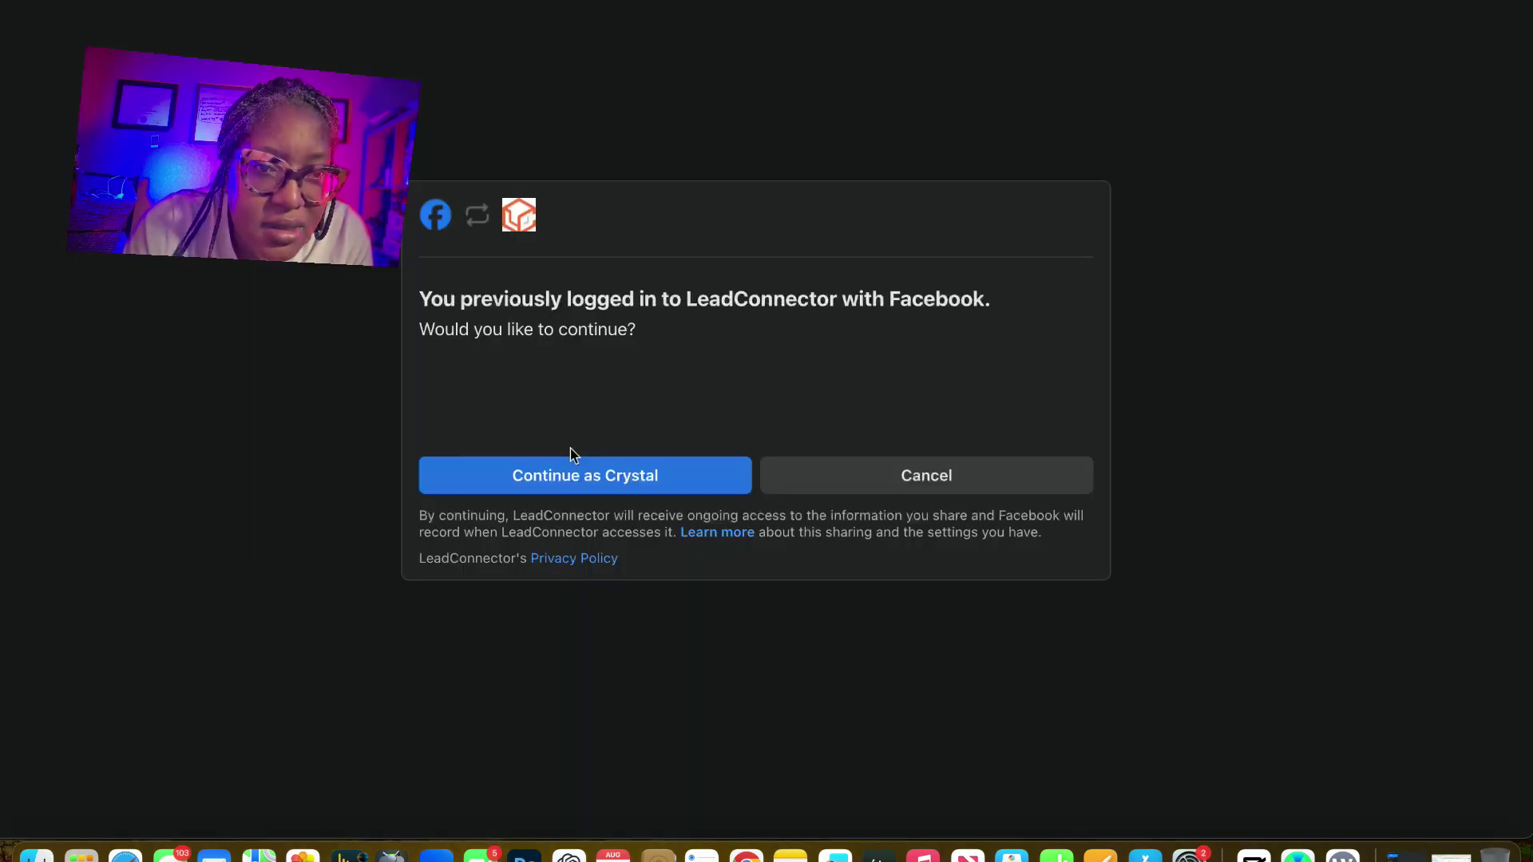
{"action": "left_click", "coordinate": [635, 486]}
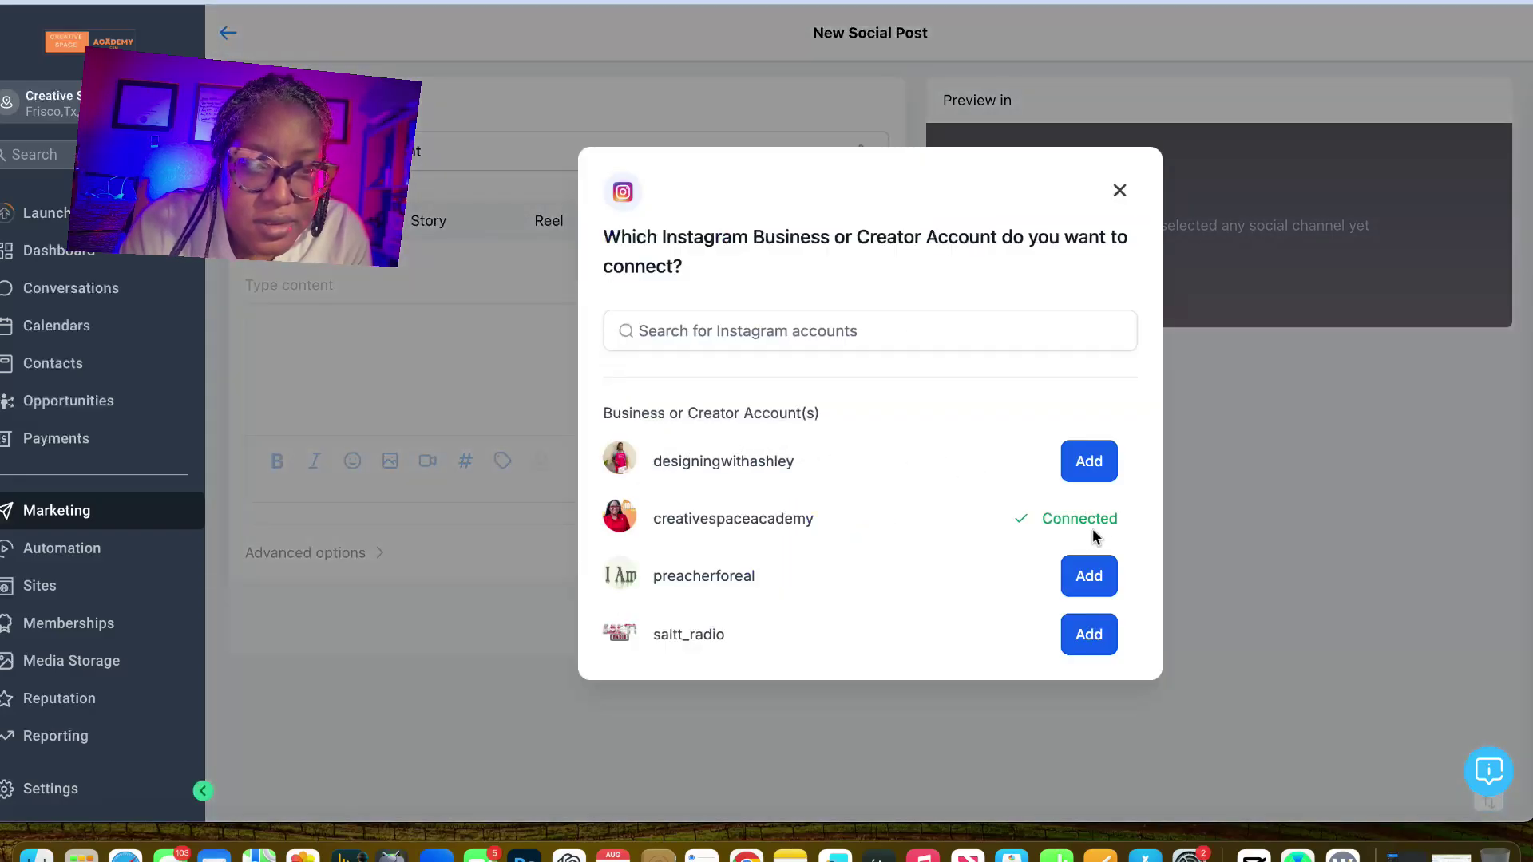
{"action": "left_click", "coordinate": [1121, 193]}
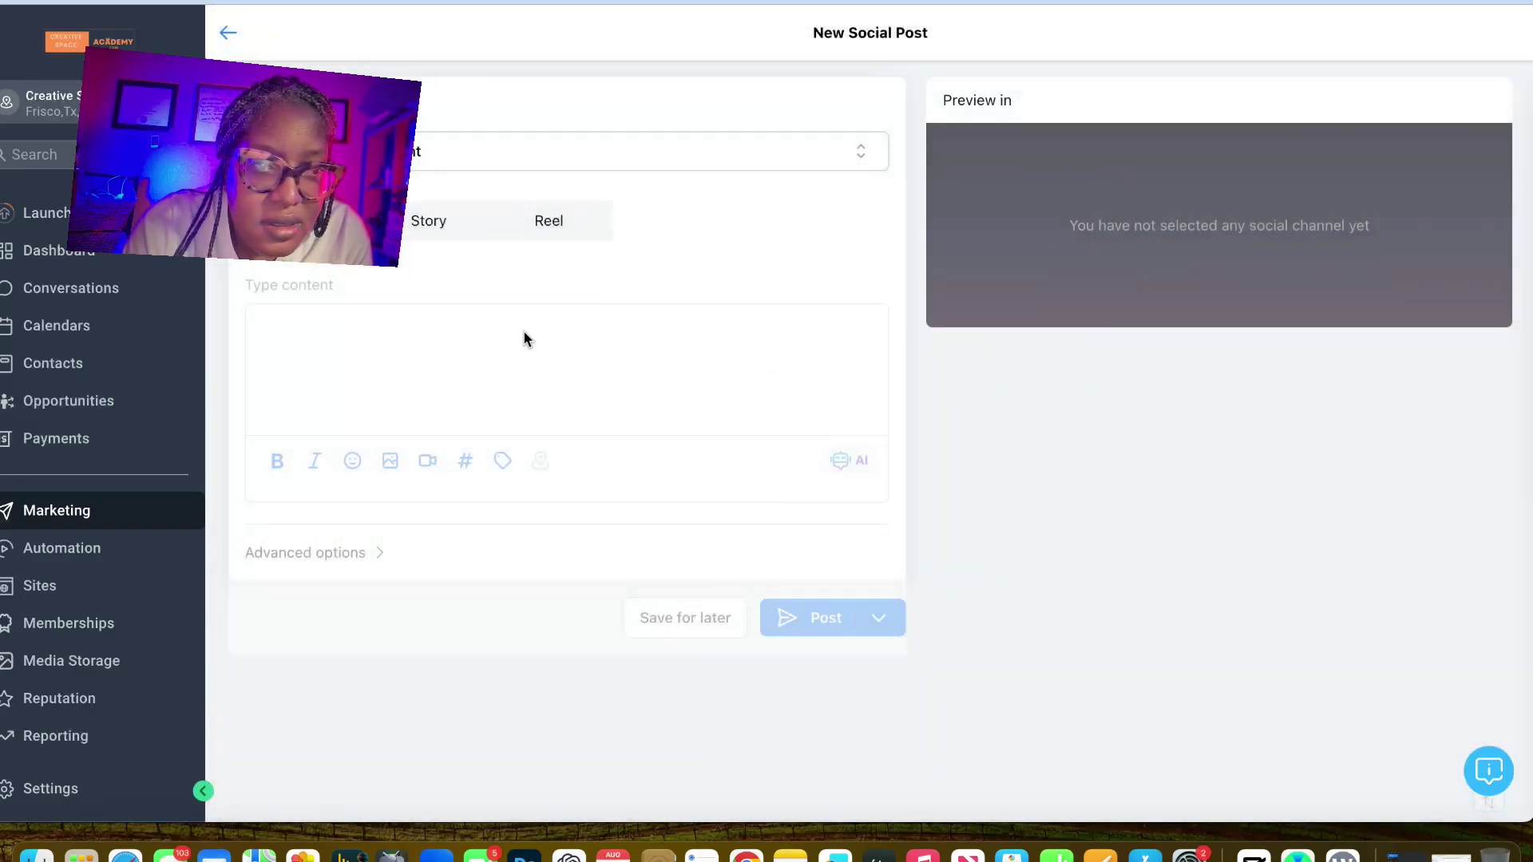
- Select the Facebook profile and both Instagram accounts for the post
{"action": "left_click", "coordinate": [430, 147]}
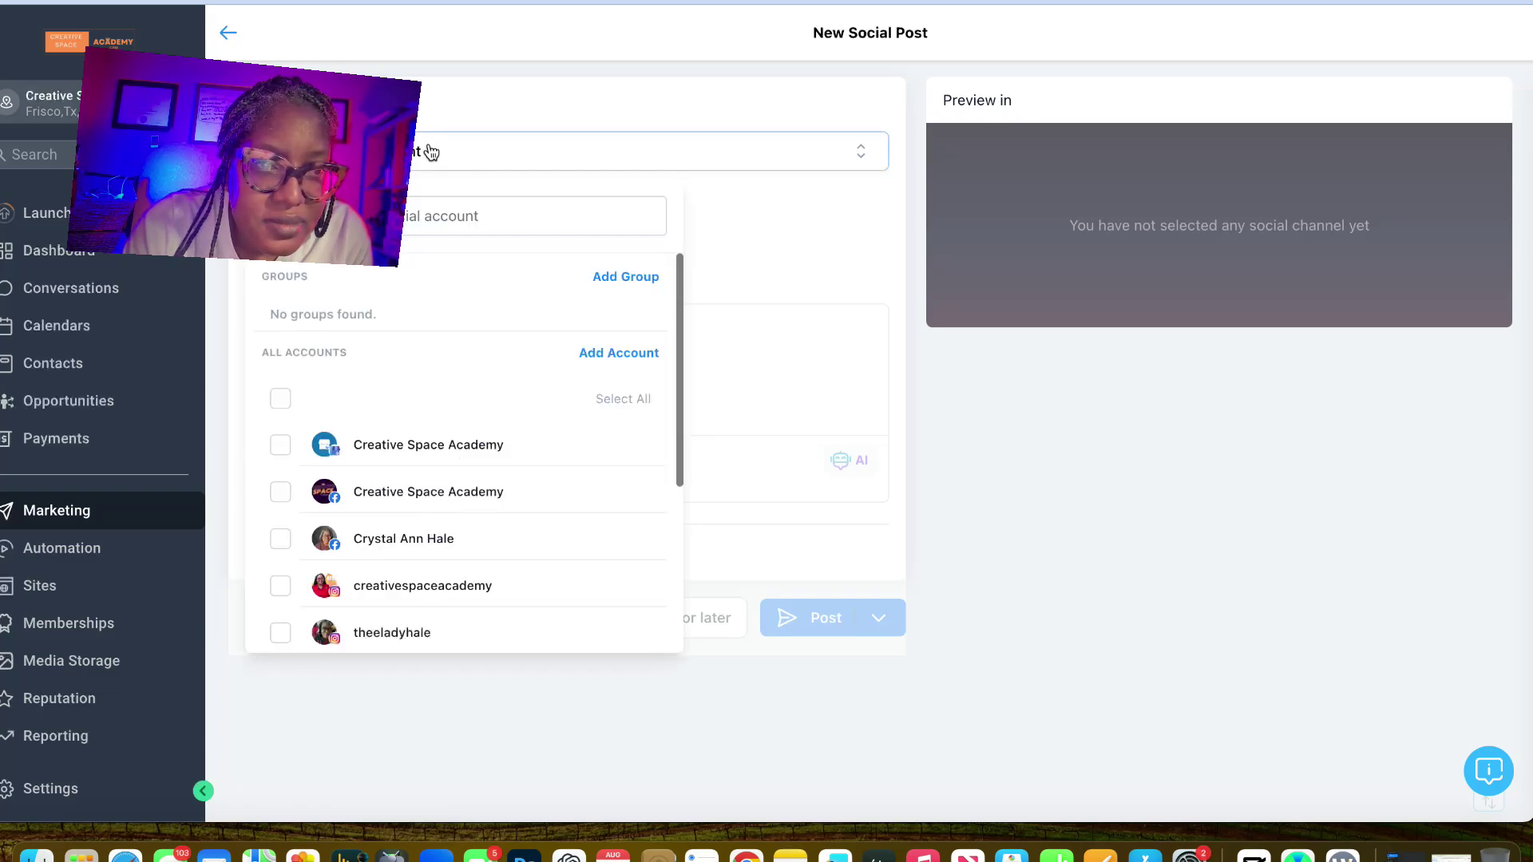
{"action": "scroll", "coordinate": [342, 531], "scroll_direction": "down", "scroll_amount": 4}
{"action": "scroll", "coordinate": [341, 531], "scroll_direction": "up", "scroll_amount": 1}
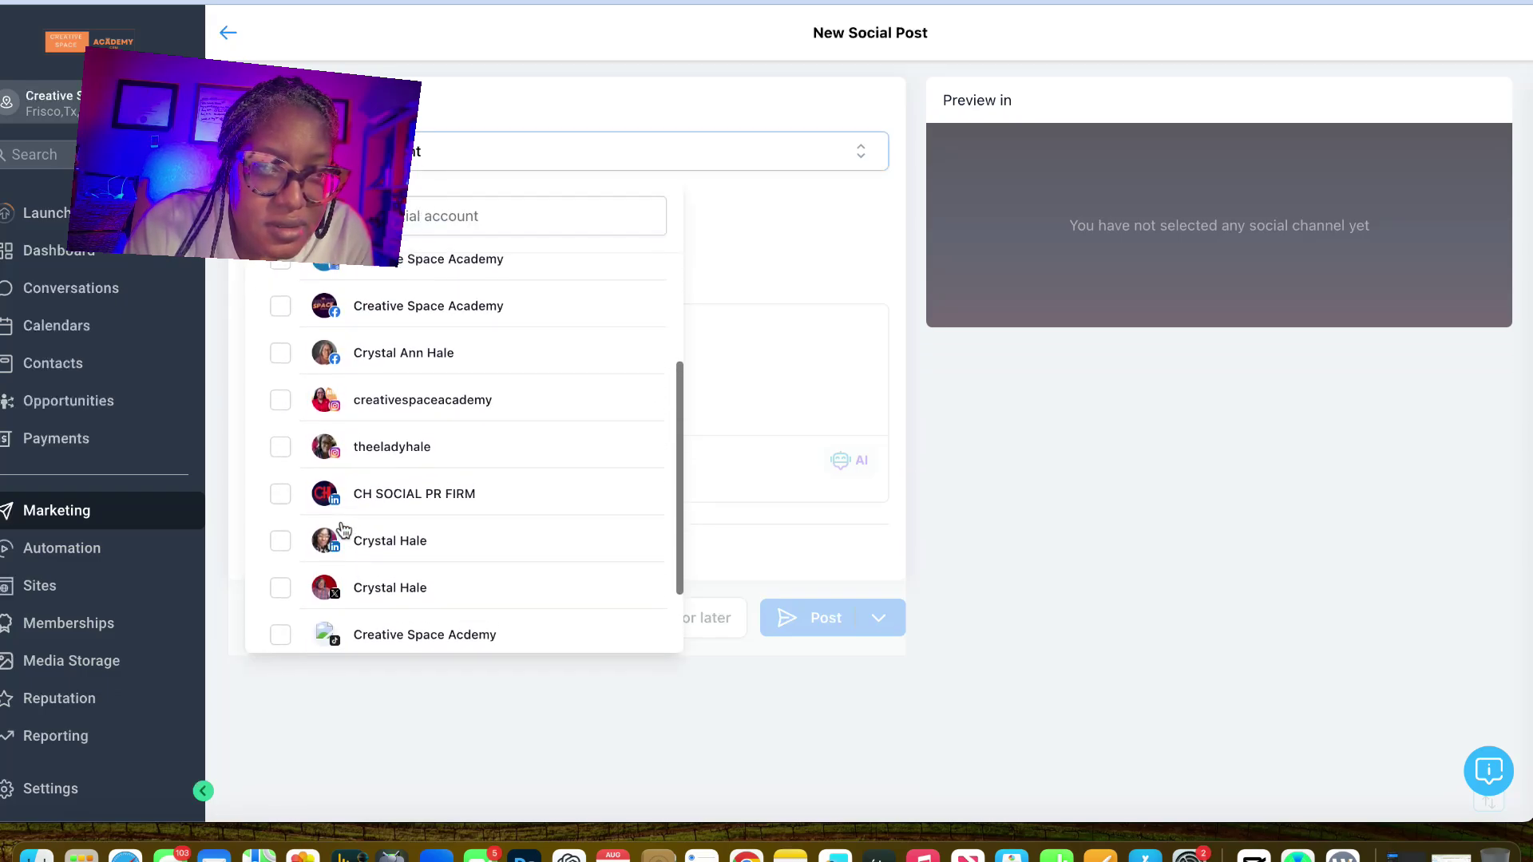
{"action": "scroll", "coordinate": [328, 510], "scroll_direction": "up", "scroll_amount": 1}
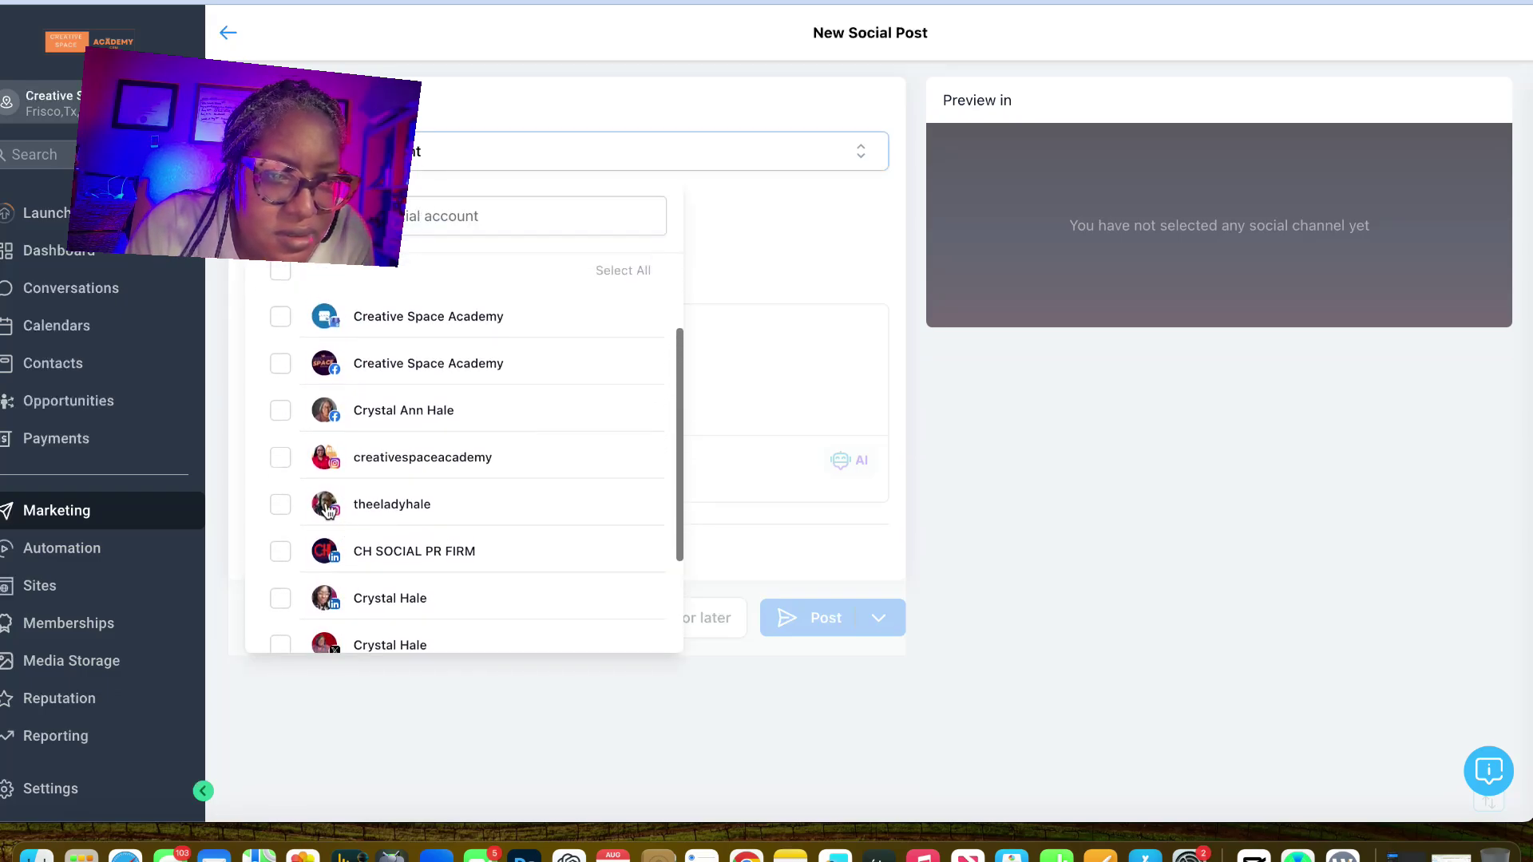
{"action": "left_click", "coordinate": [278, 412]}
{"action": "left_click", "coordinate": [281, 463]}
{"action": "left_click", "coordinate": [287, 515]}
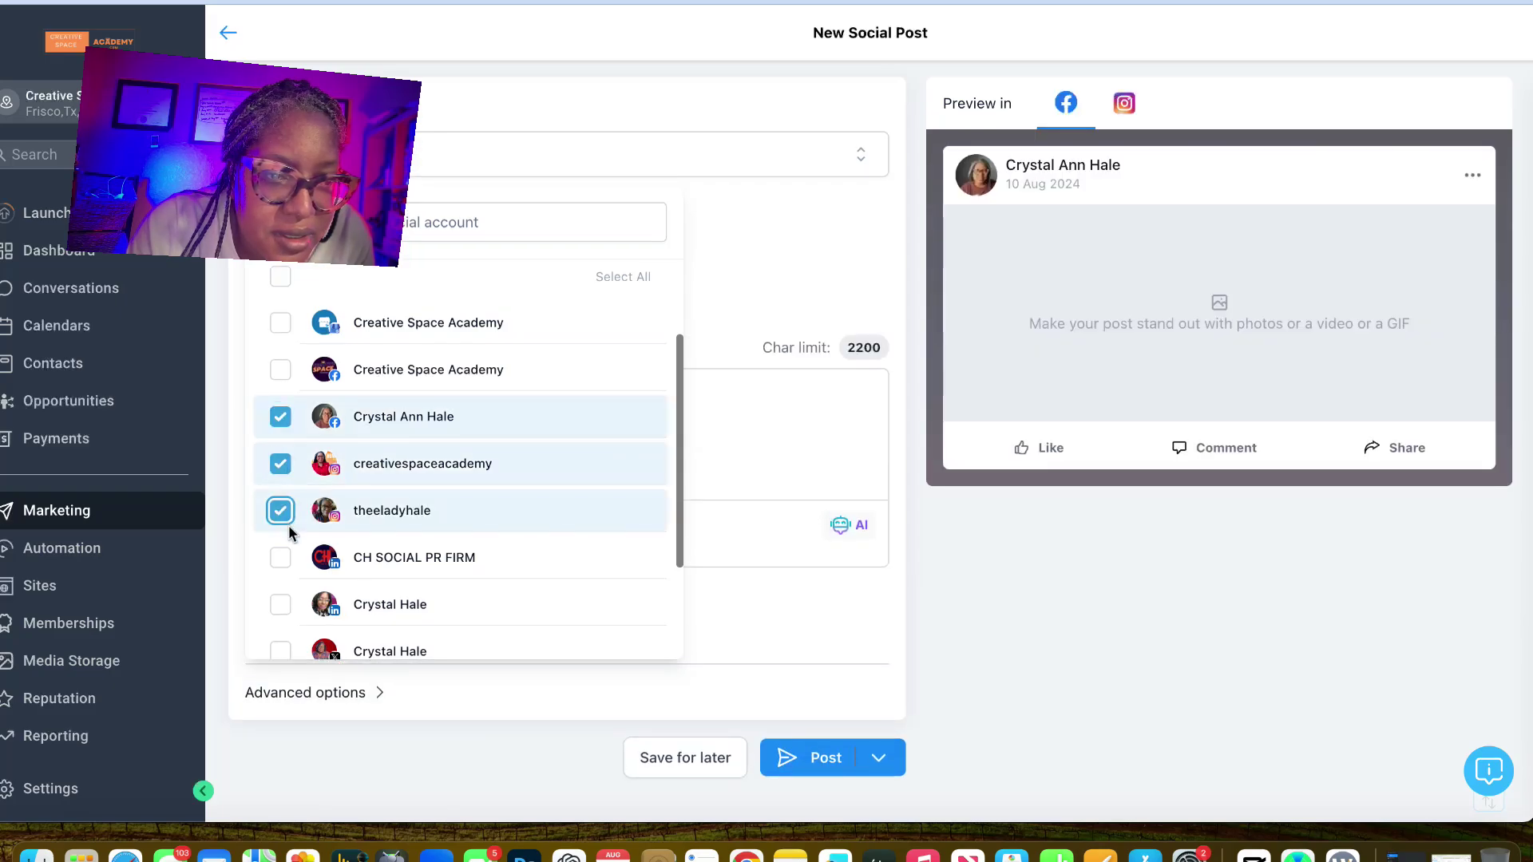
- Add the CH SOCIAL PR FIRM and second LinkedIn accounts plus the X account
{"action": "left_click", "coordinate": [280, 558]}
{"action": "scroll", "coordinate": [292, 612], "scroll_direction": "down", "scroll_amount": 2}
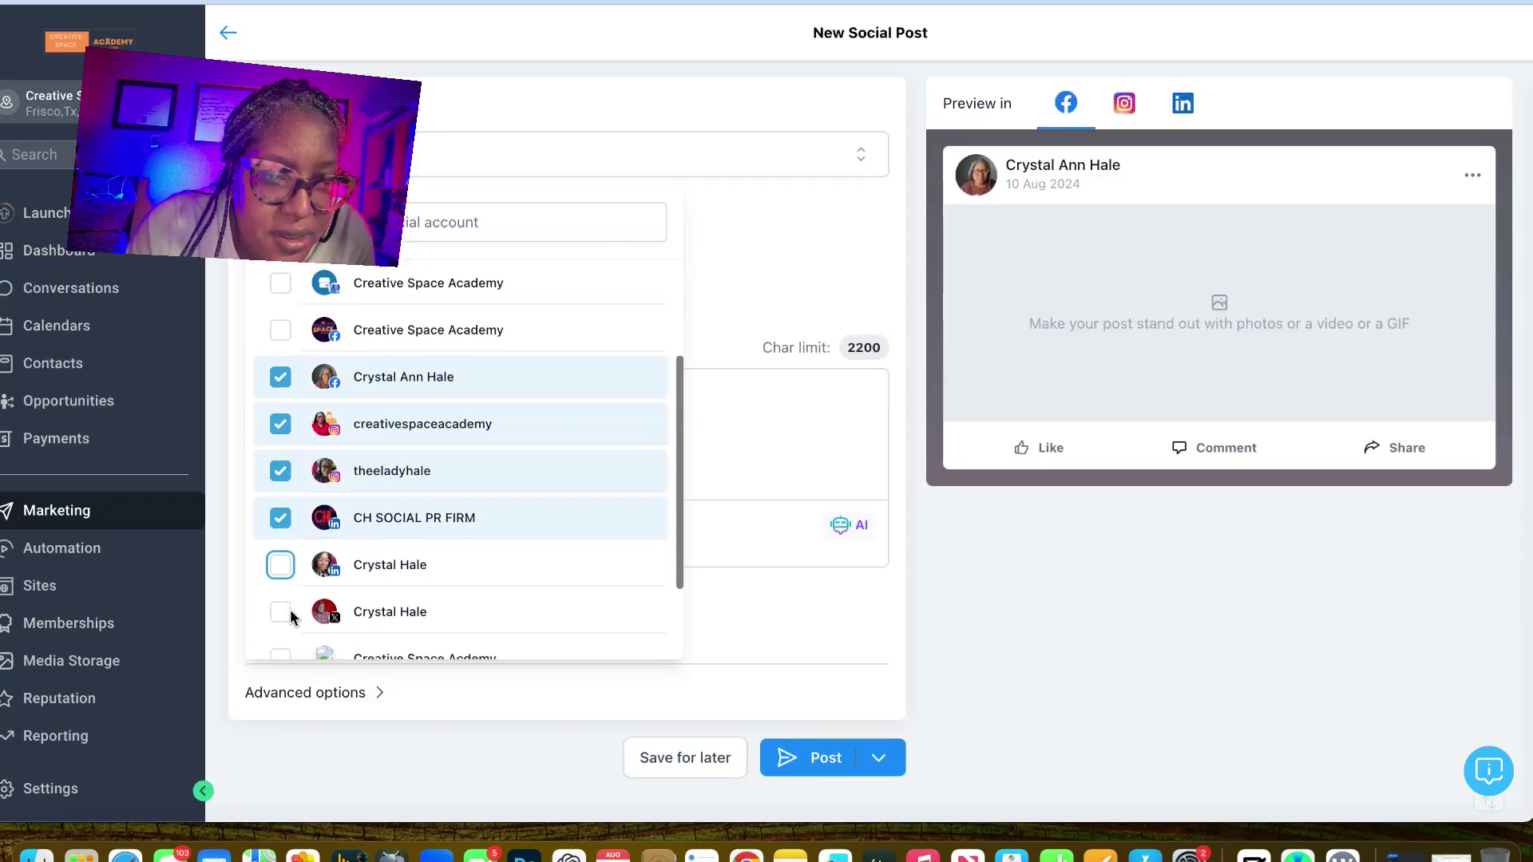
{"action": "left_click", "coordinate": [280, 489]}
{"action": "left_click", "coordinate": [281, 531]}
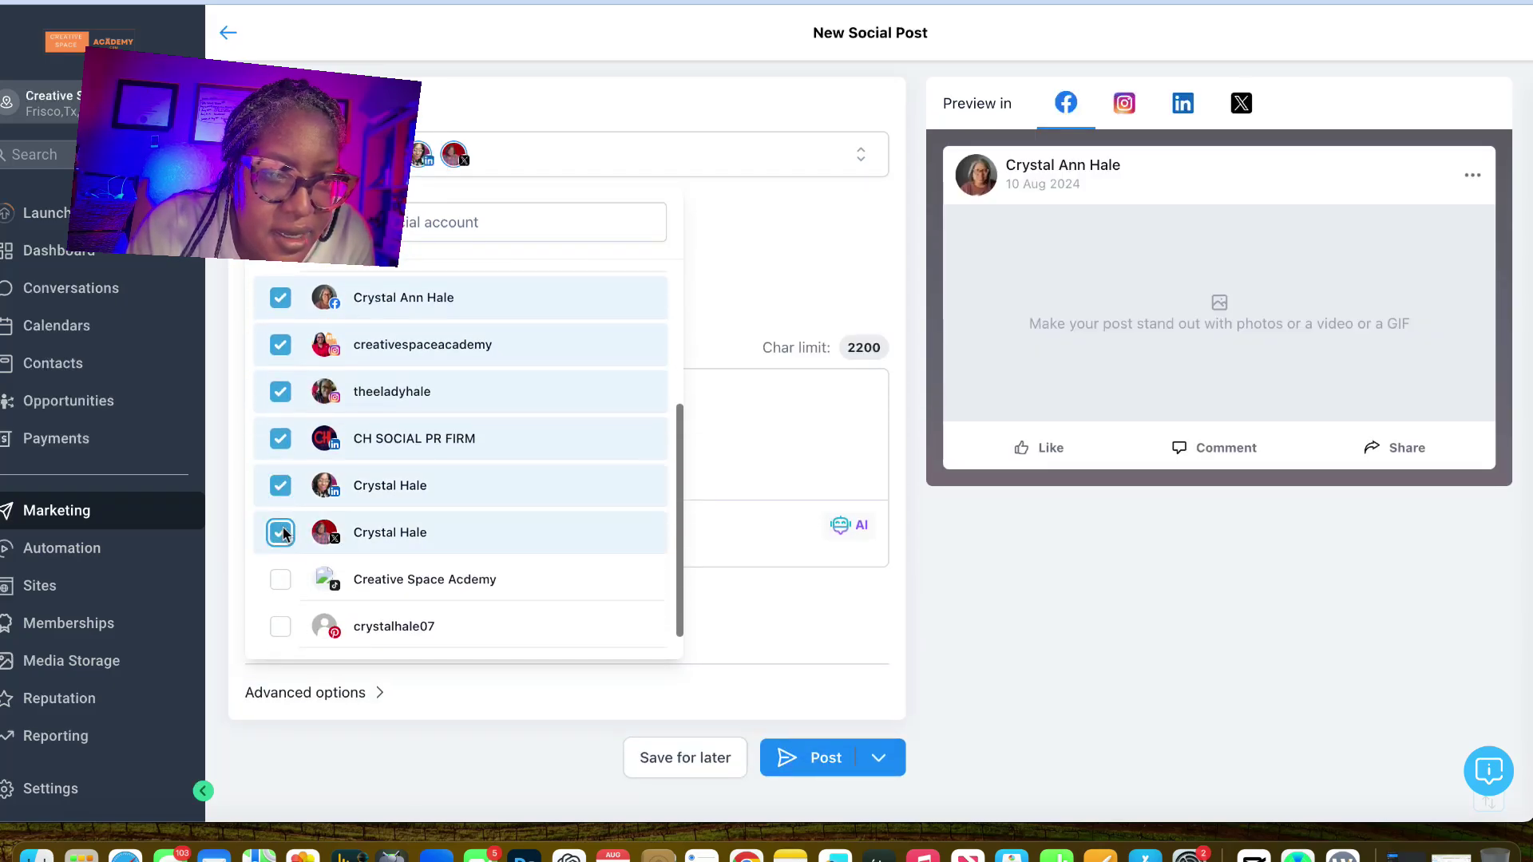
{"action": "left_click", "coordinate": [746, 544]}
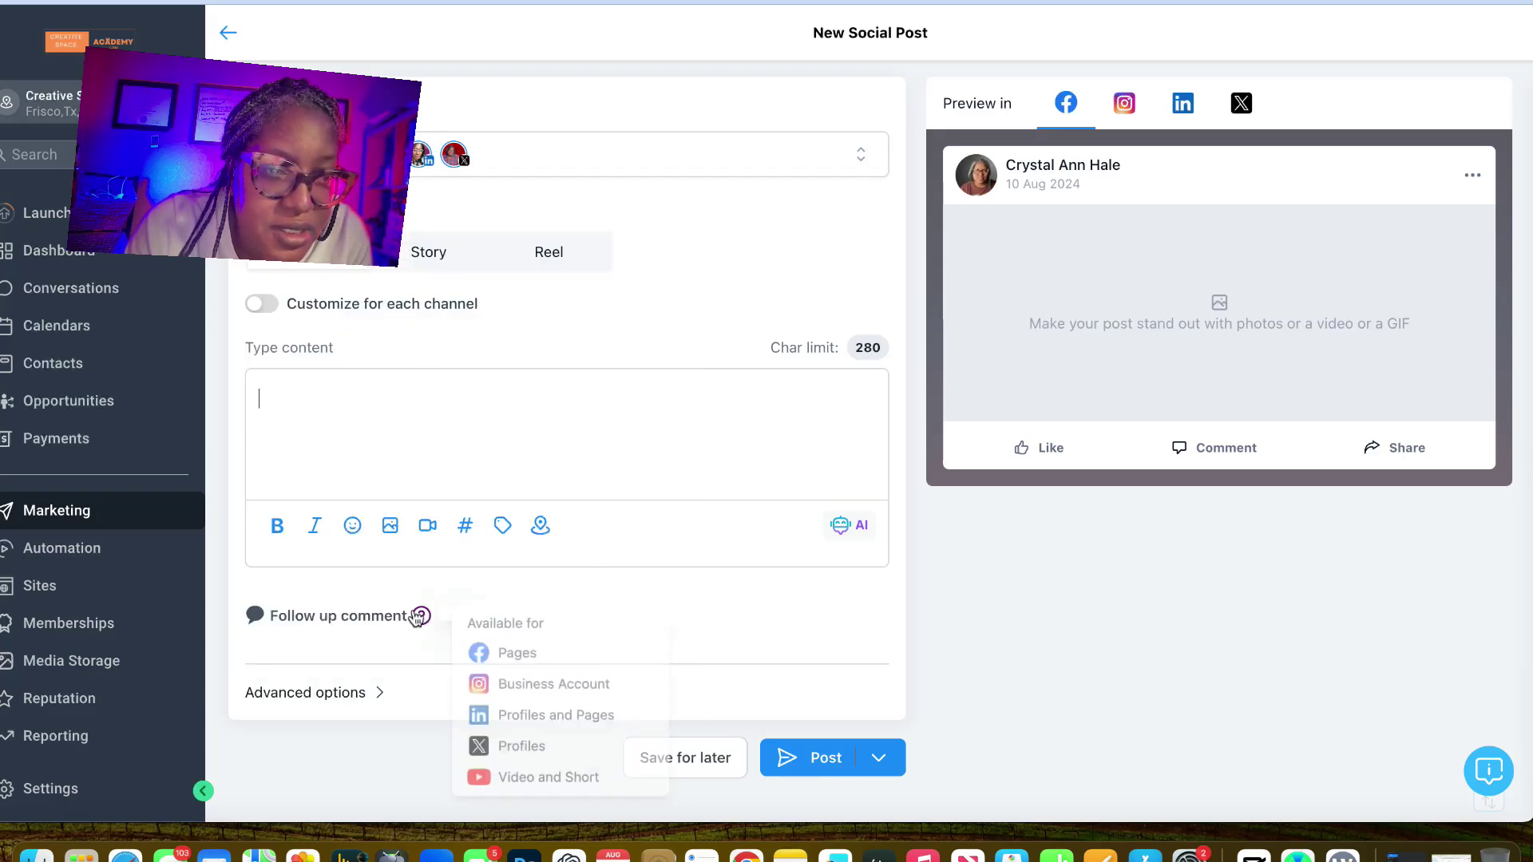
{"action": "left_click", "coordinate": [391, 525]}
- Upload the review-by-lady-hale PNG to the reviews folder and attach it to the post
{"action": "left_click", "coordinate": [391, 484]}
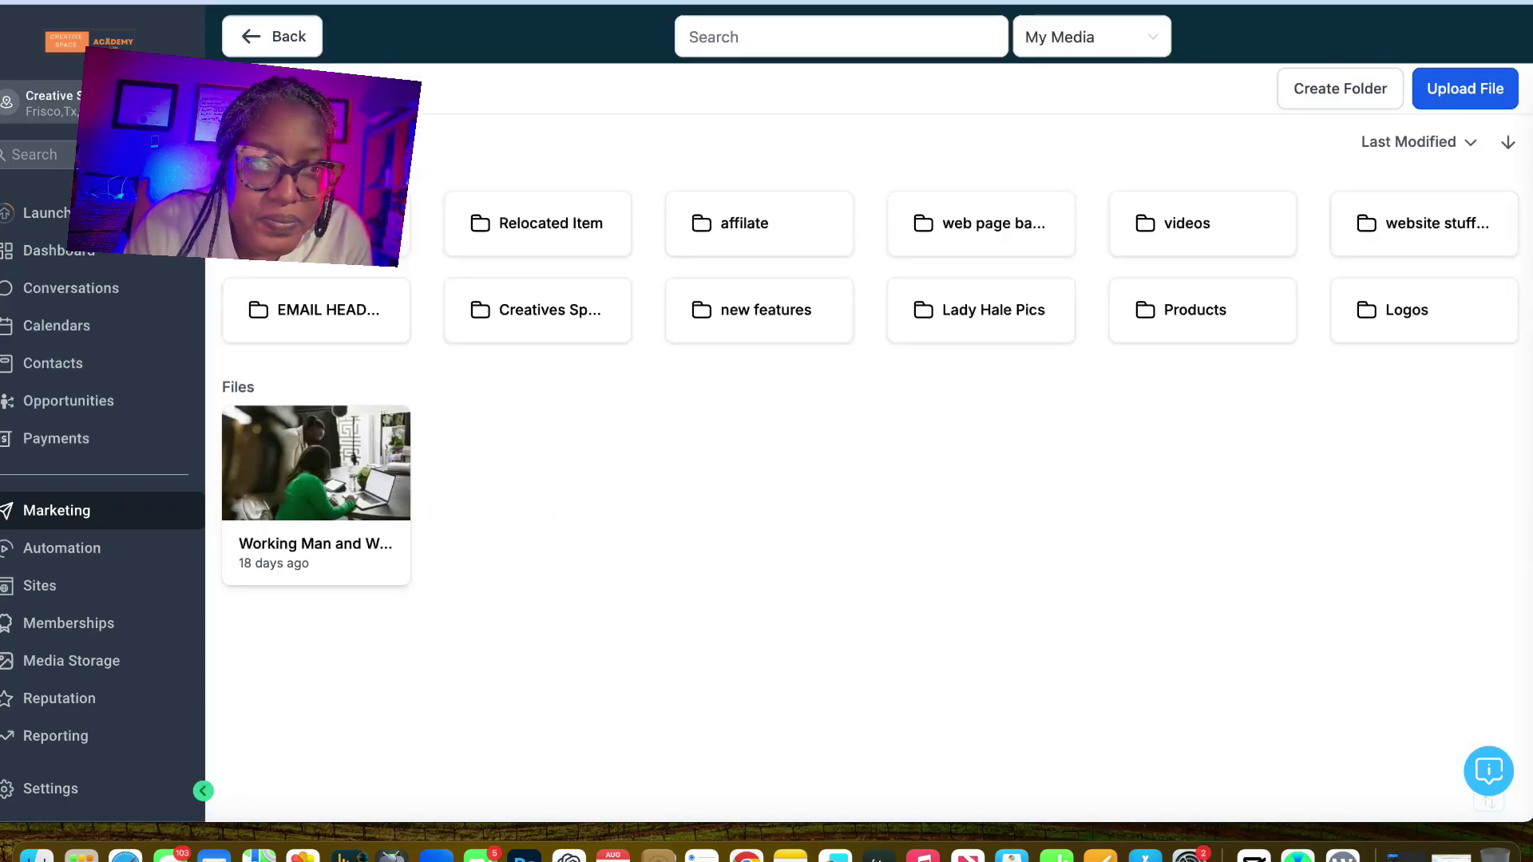
{"action": "left_click", "coordinate": [785, 321]}
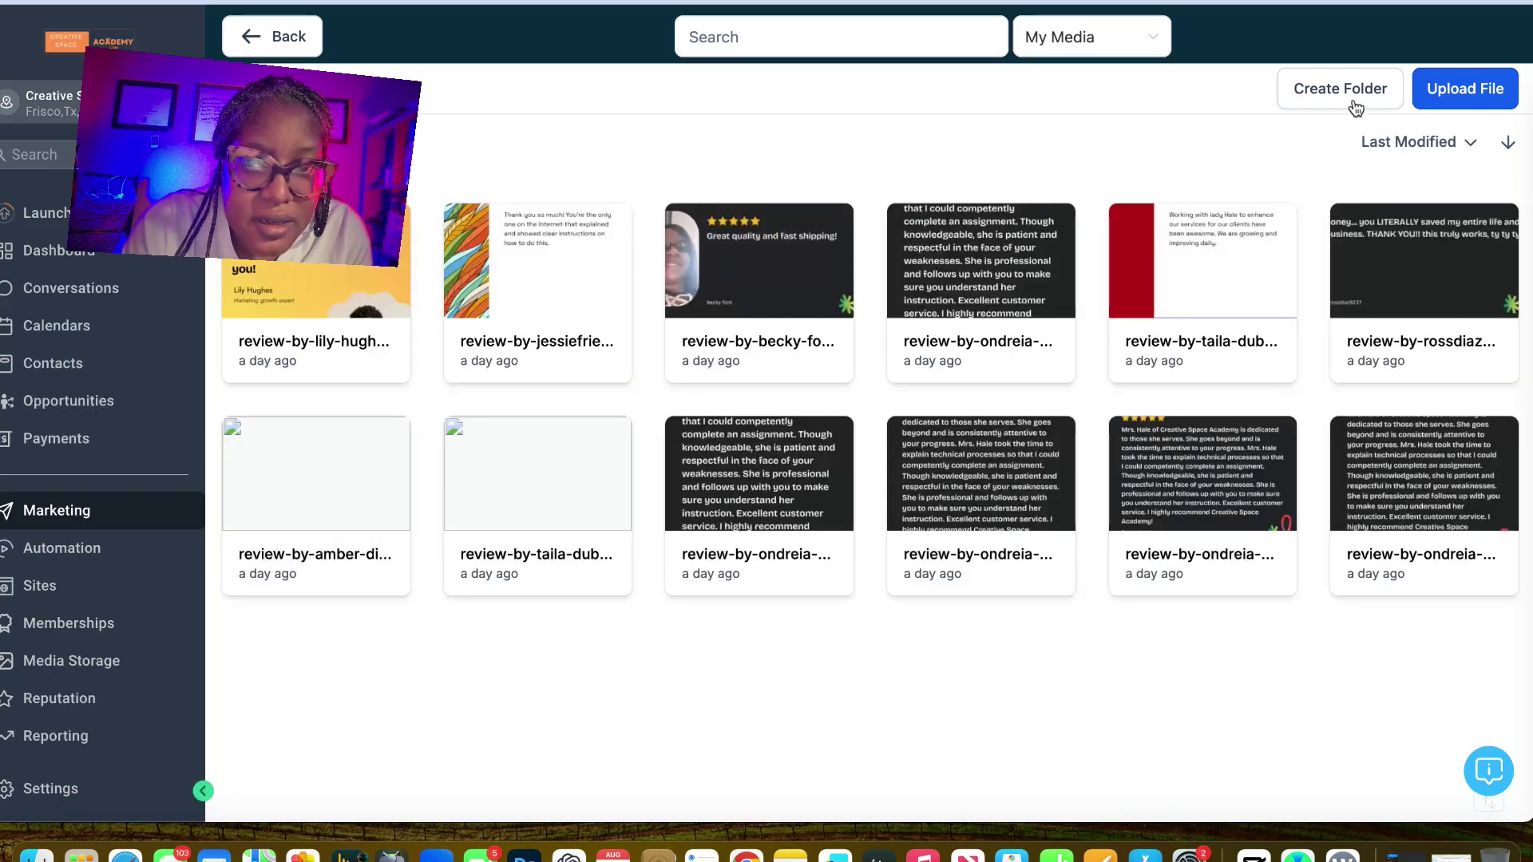
{"action": "left_click", "coordinate": [1465, 92]}
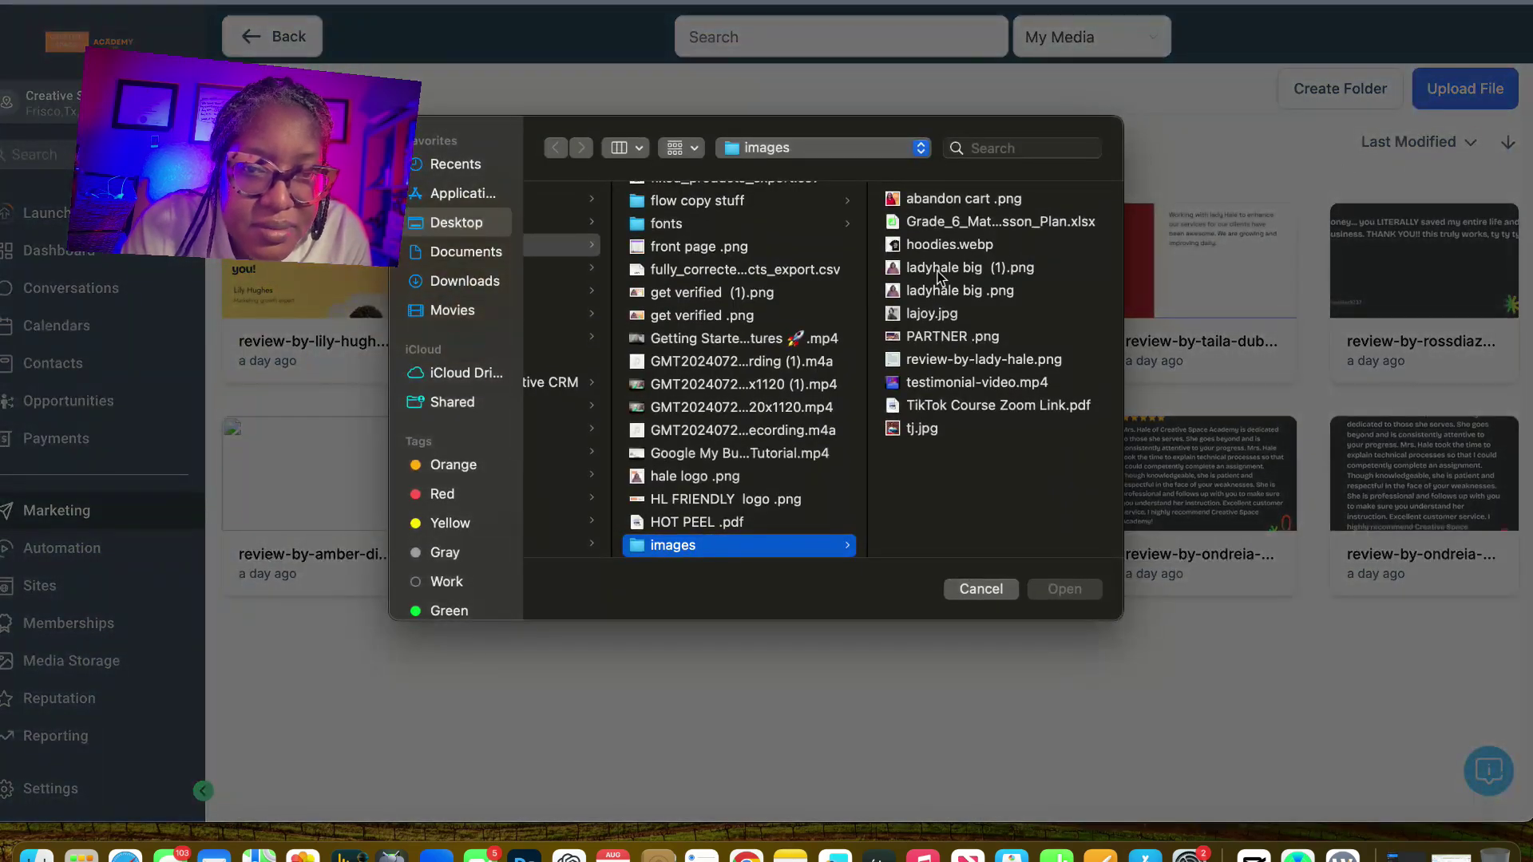
{"action": "left_click", "coordinate": [962, 363]}
{"action": "left_click", "coordinate": [1065, 589]}
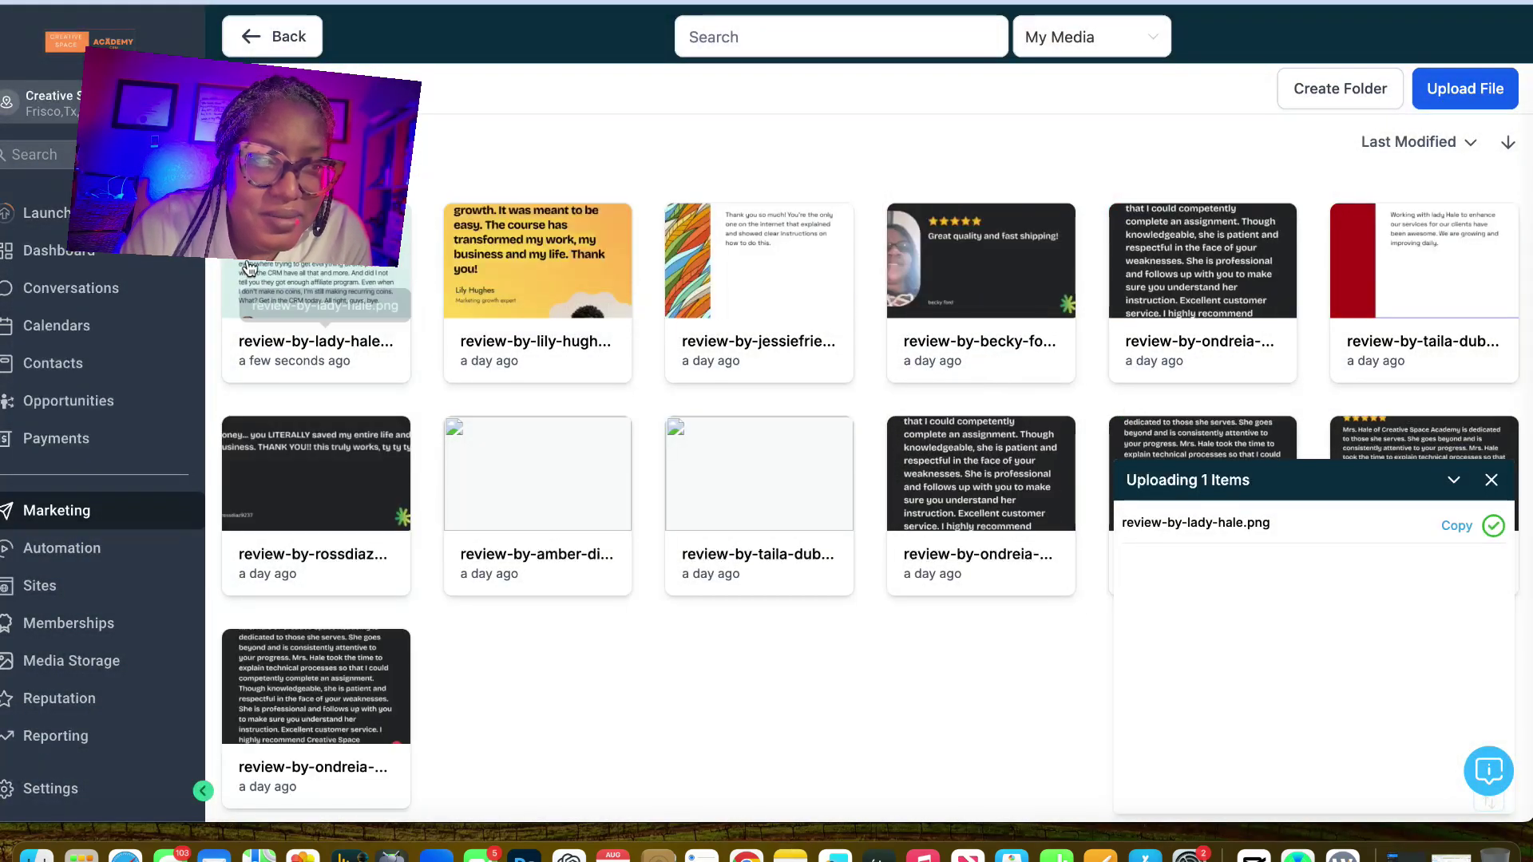
{"action": "left_click", "coordinate": [315, 342]}
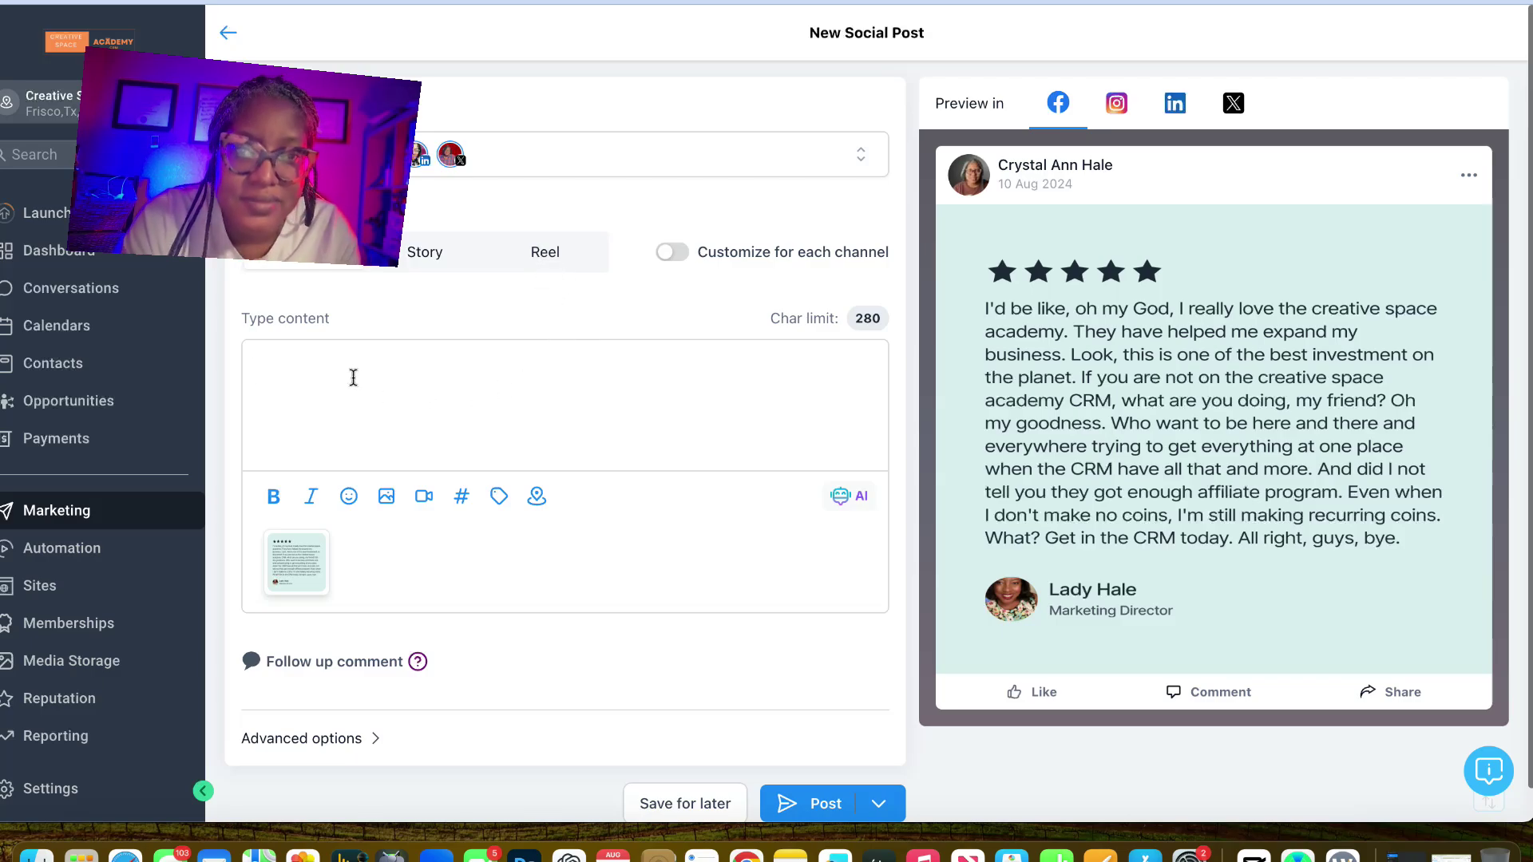
{"action": "type", "text": "See What Lady Hale"}
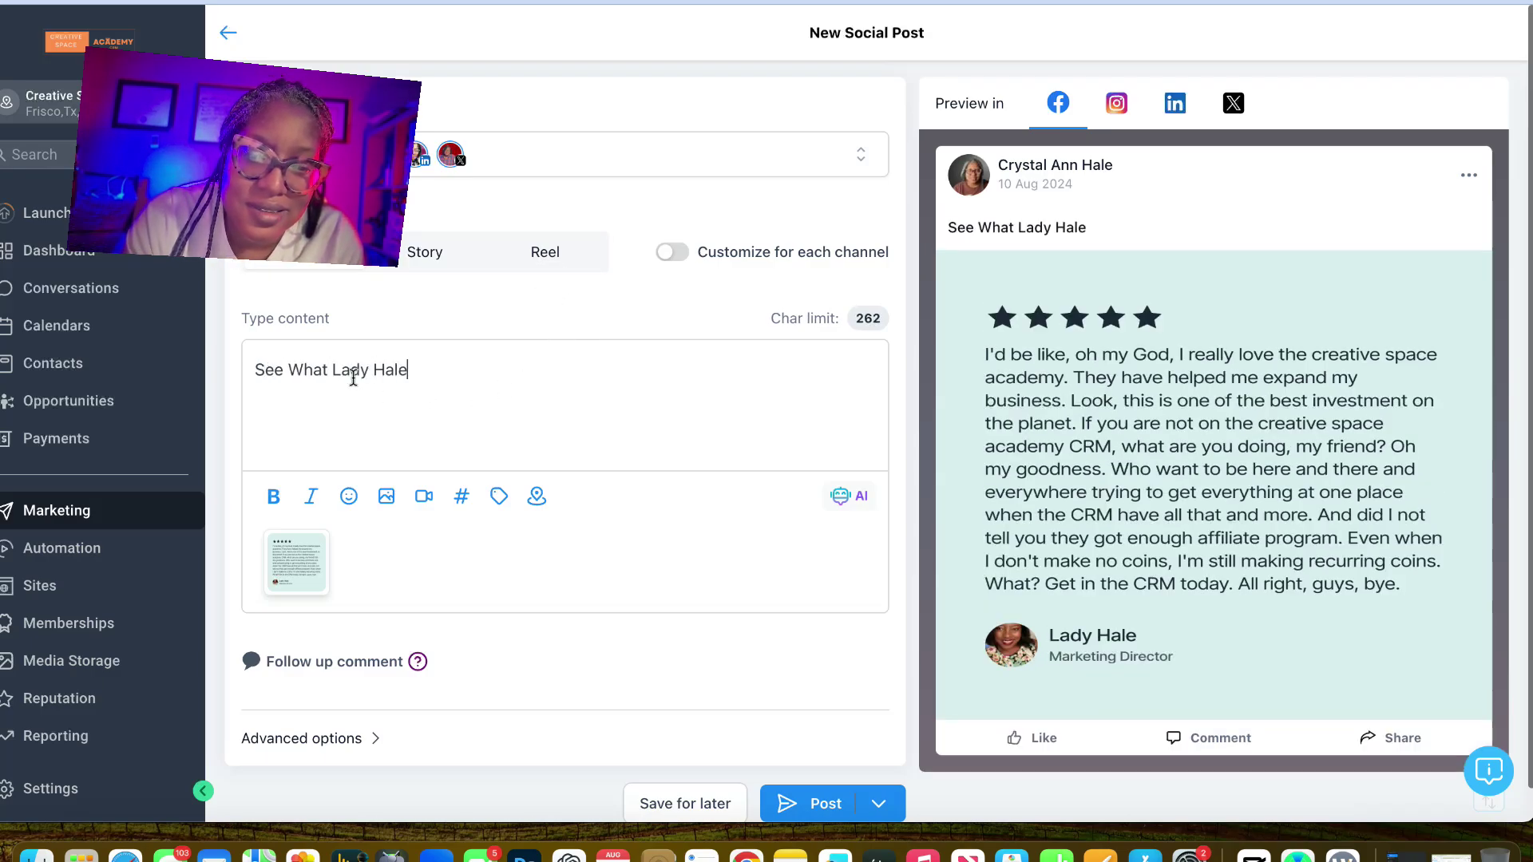
{"action": "type", "text": " S"}
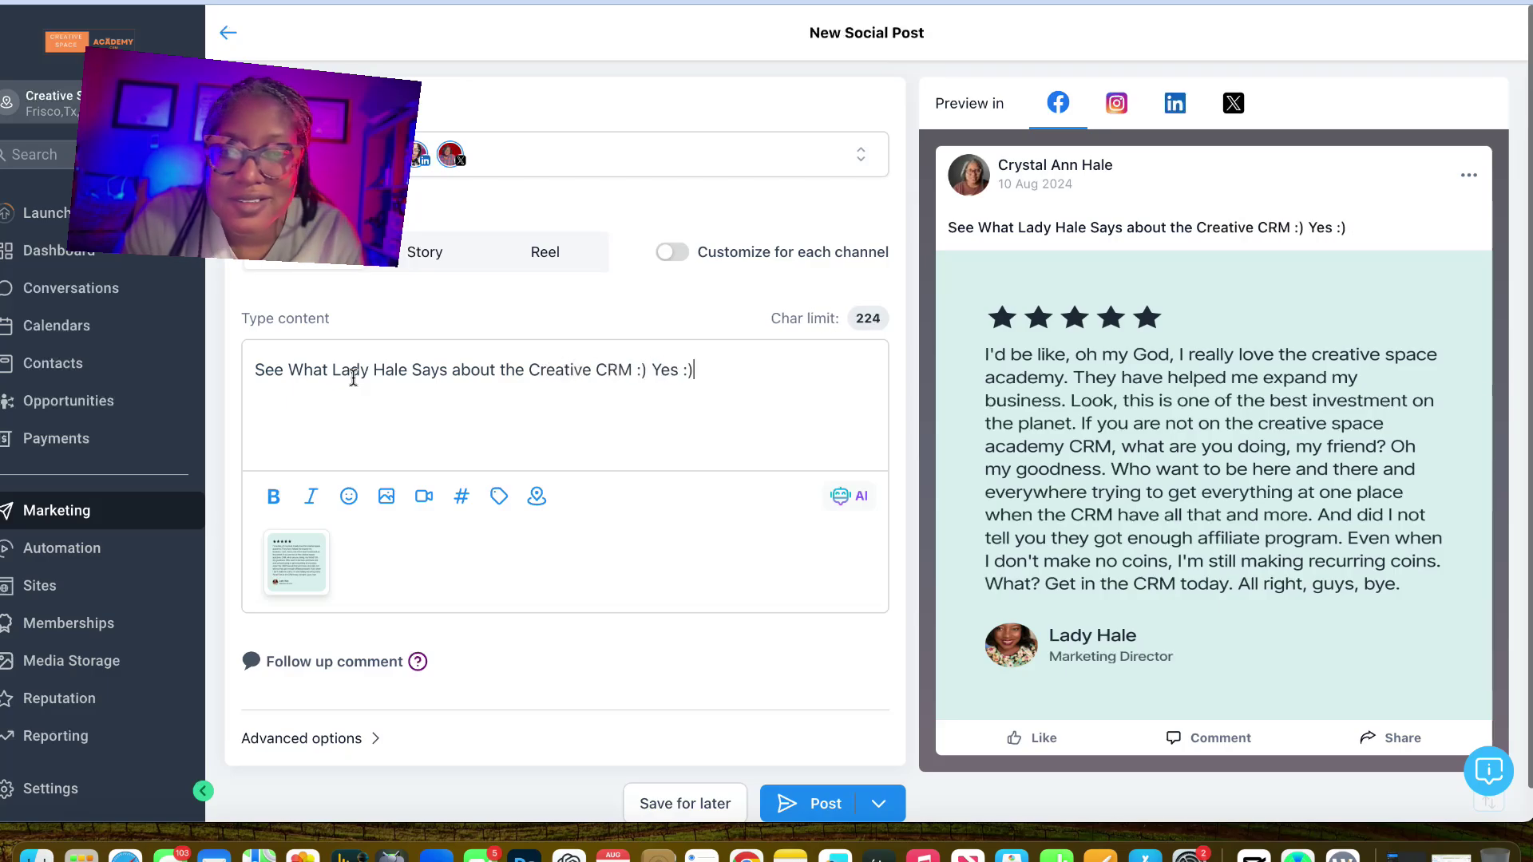
- Delete the stray colon after "Yes" in the caption
{"action": "key", "text": "BackSpace"}
{"action": "type", "text": "its me lol"}
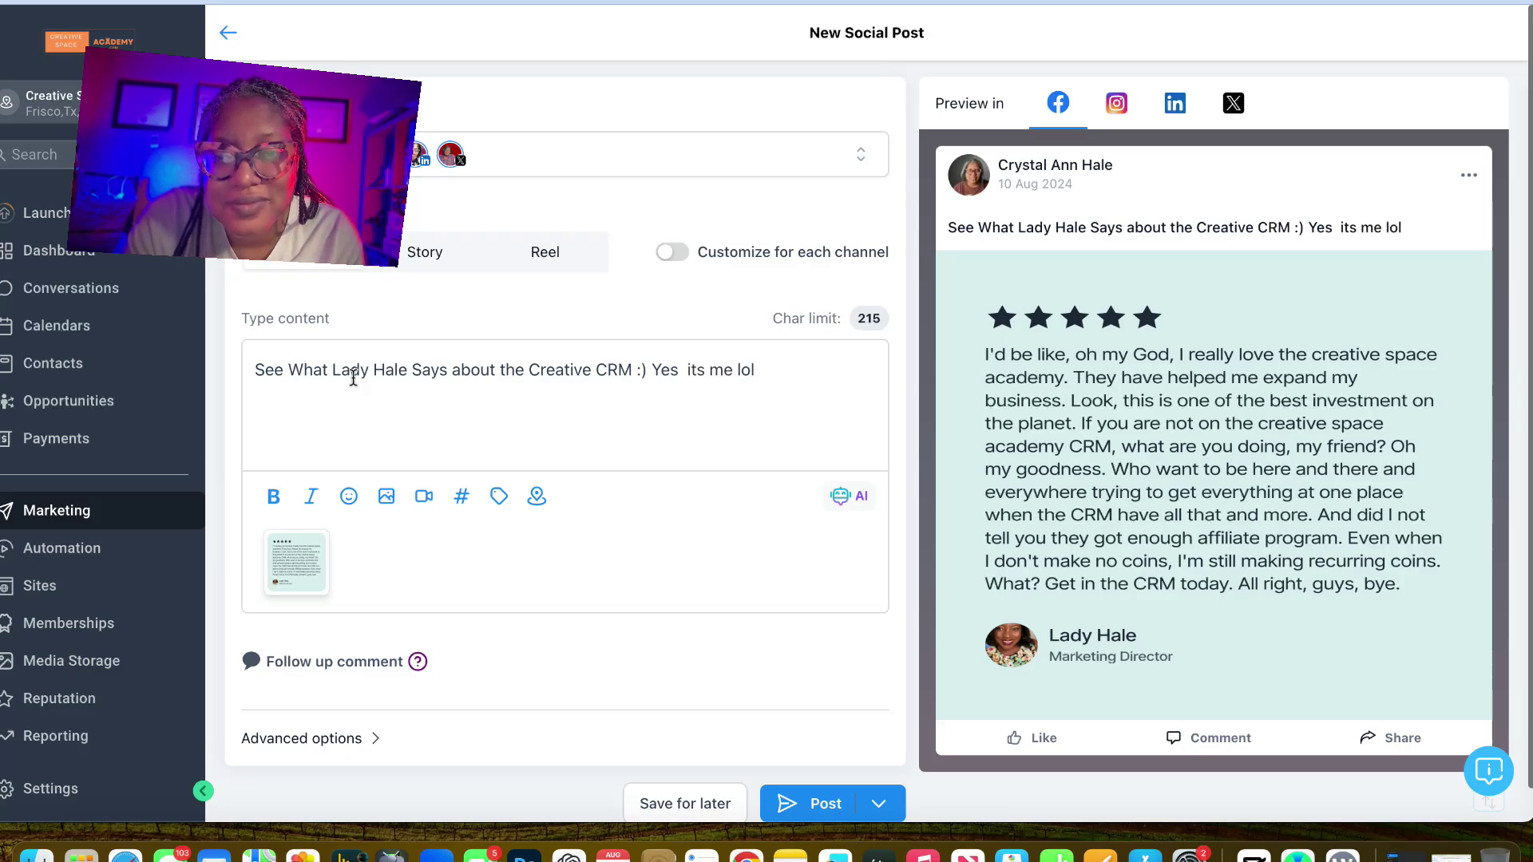
{"action": "type", "text": "!!!"}
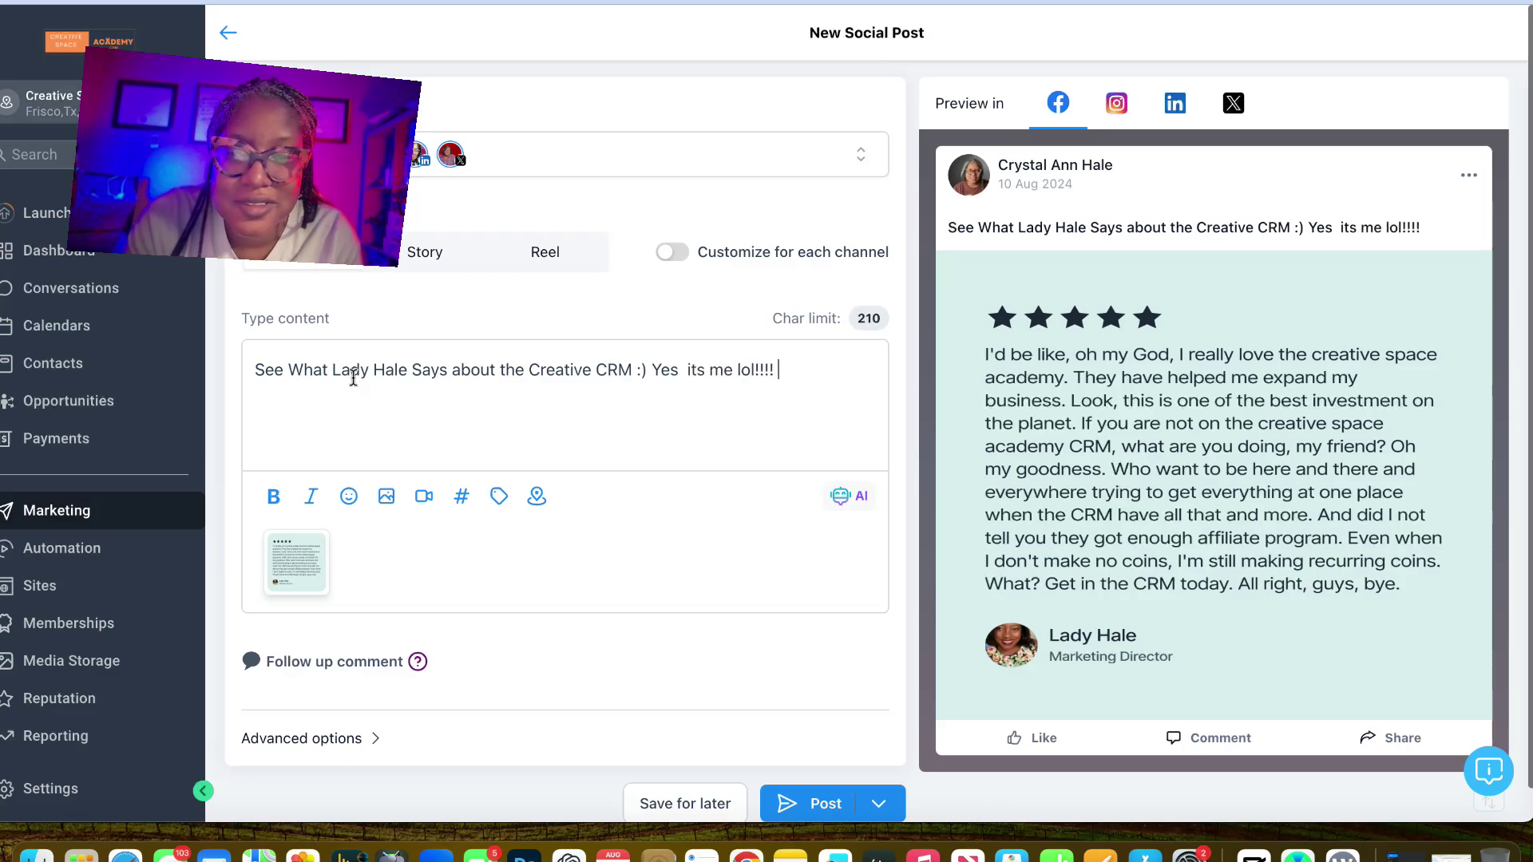
{"action": "type", "text": "! Got to love"}
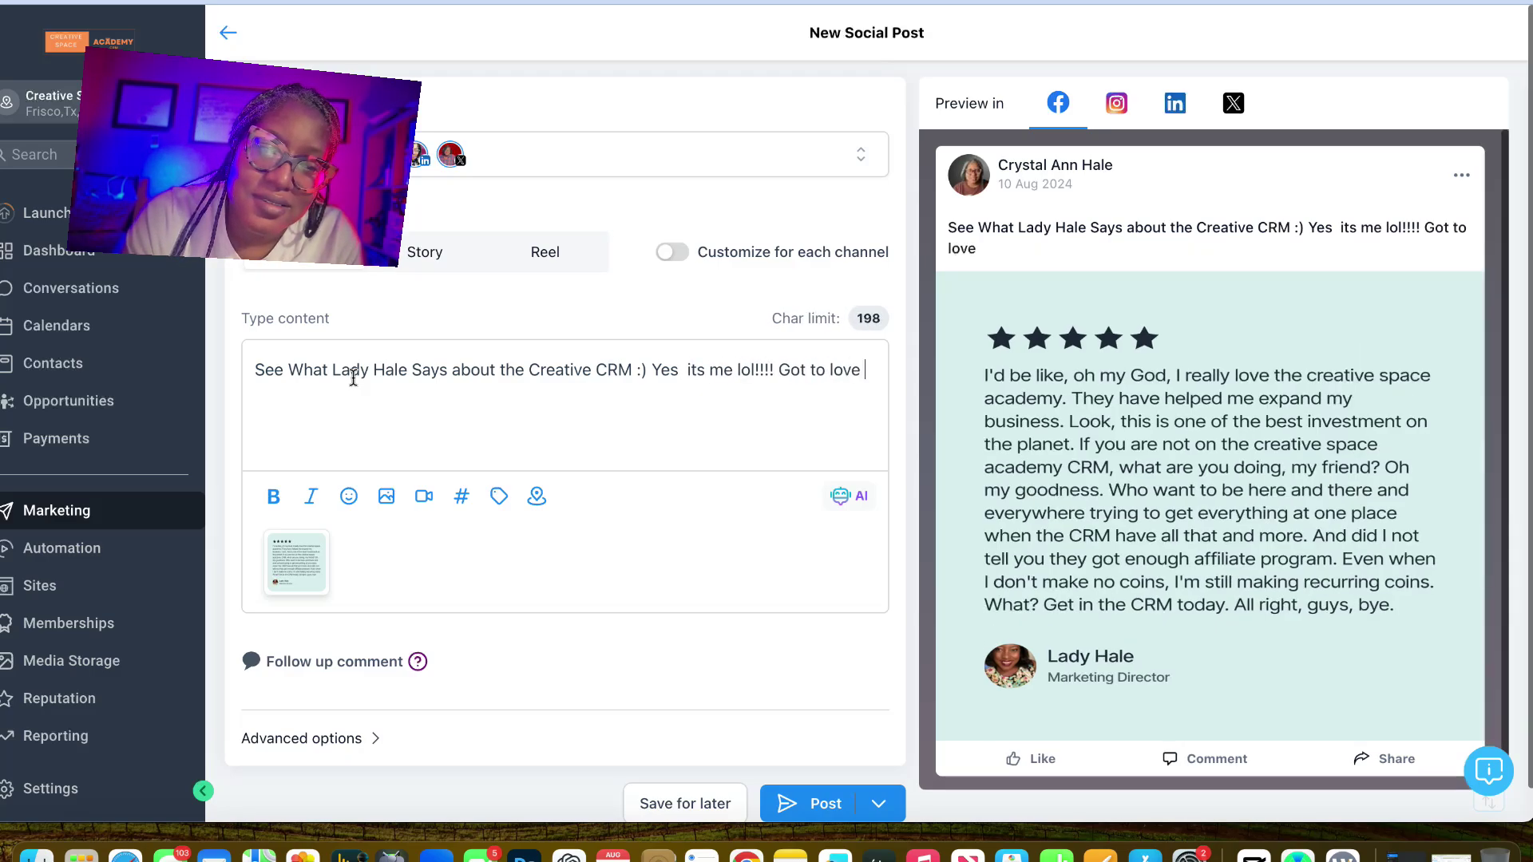
{"action": "type", "text": " it though :"}
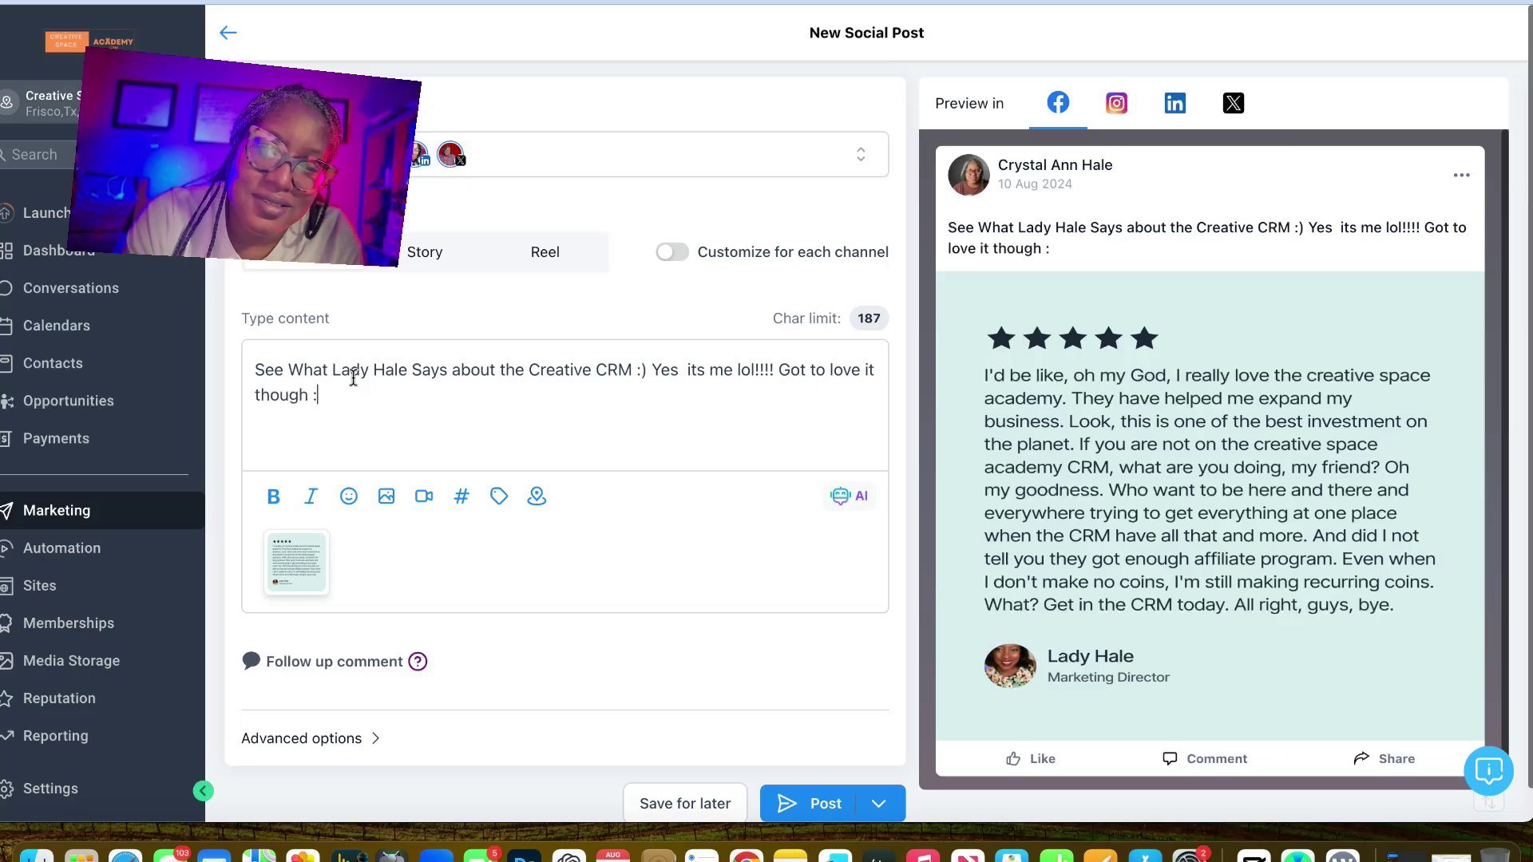
{"action": "type", "text": ")"}
{"action": "scroll", "coordinate": [847, 744], "scroll_direction": "down", "scroll_amount": 1}
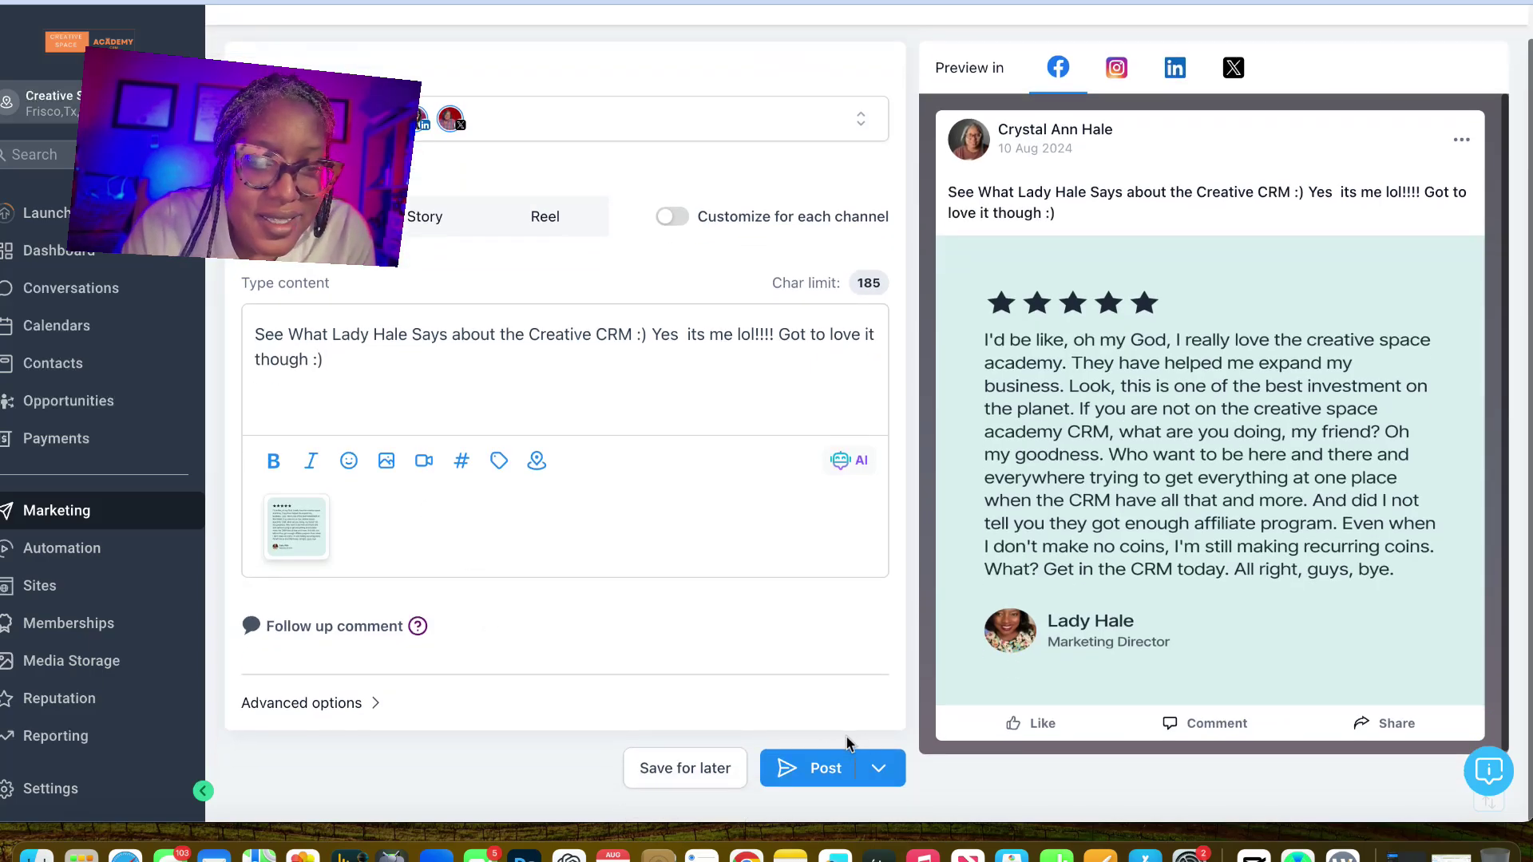
- Schedule the Lady Hale review post for August 12 at 10:18 AM
{"action": "left_click", "coordinate": [847, 777]}
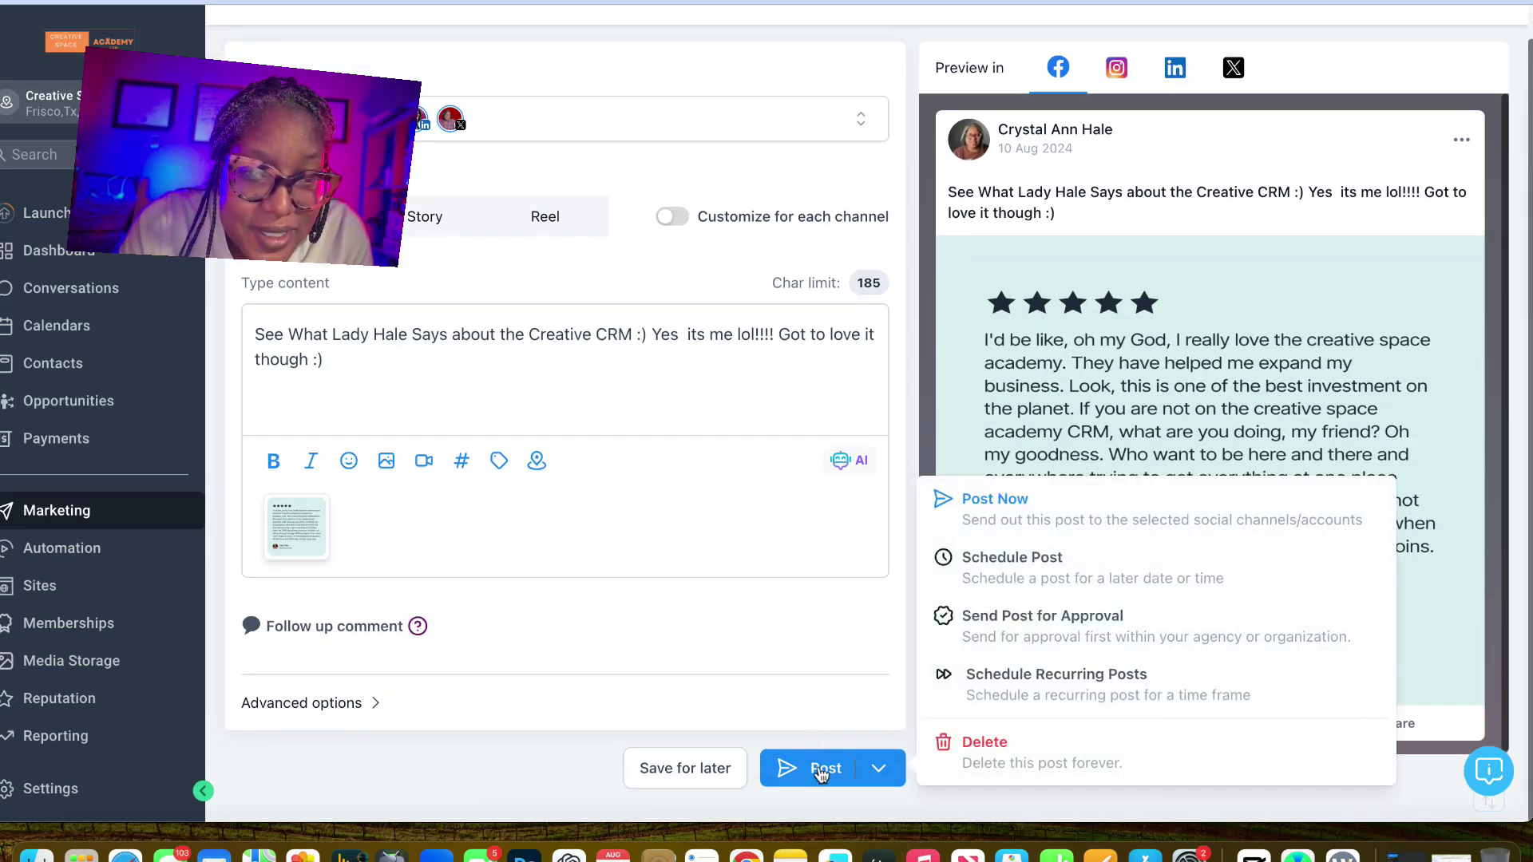
{"action": "left_click", "coordinate": [1041, 577]}
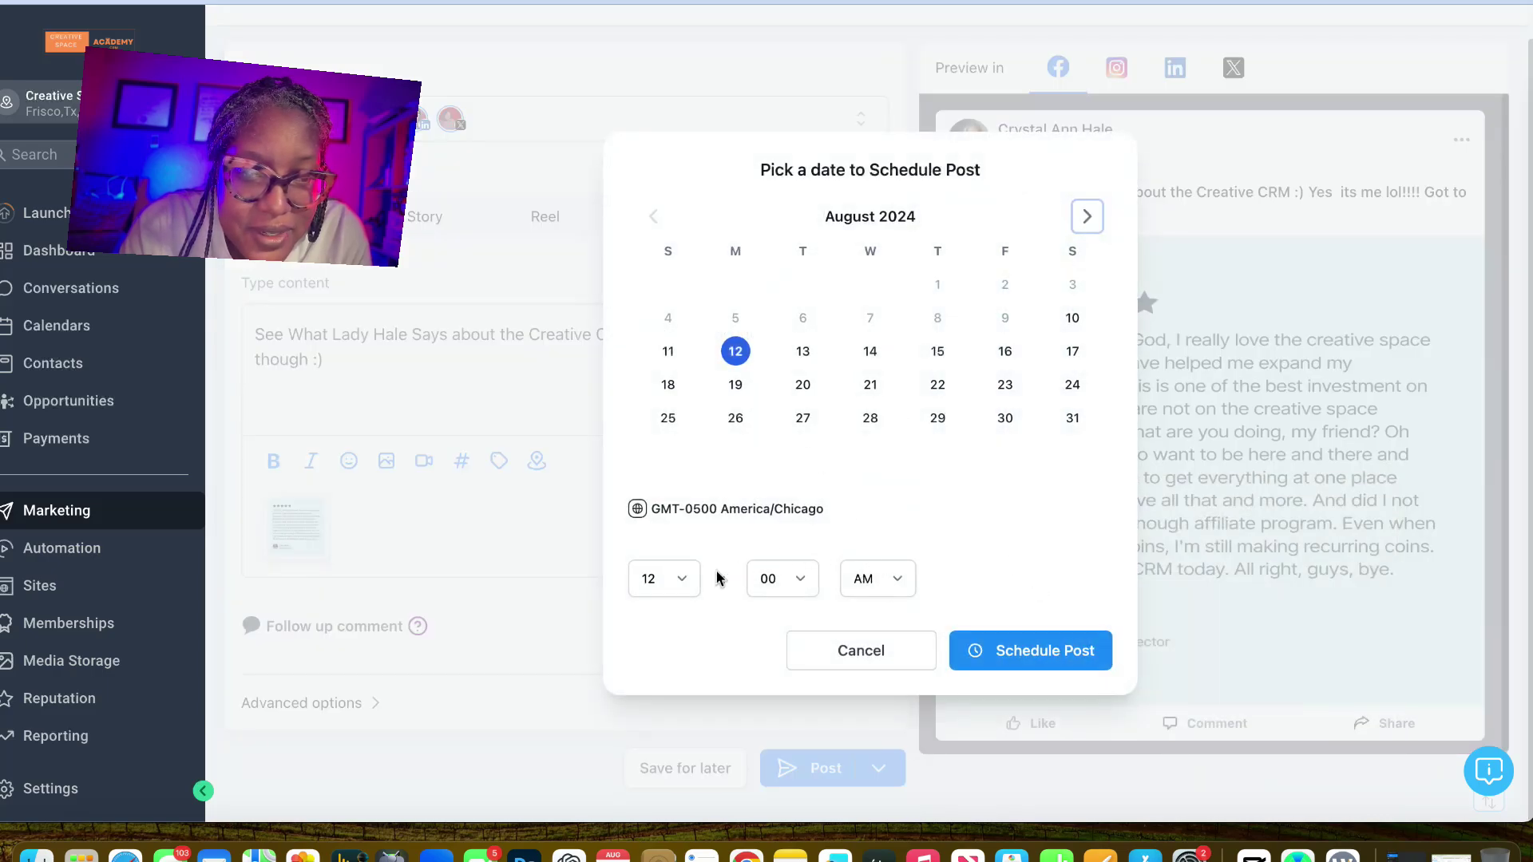
{"action": "left_click", "coordinate": [680, 578]}
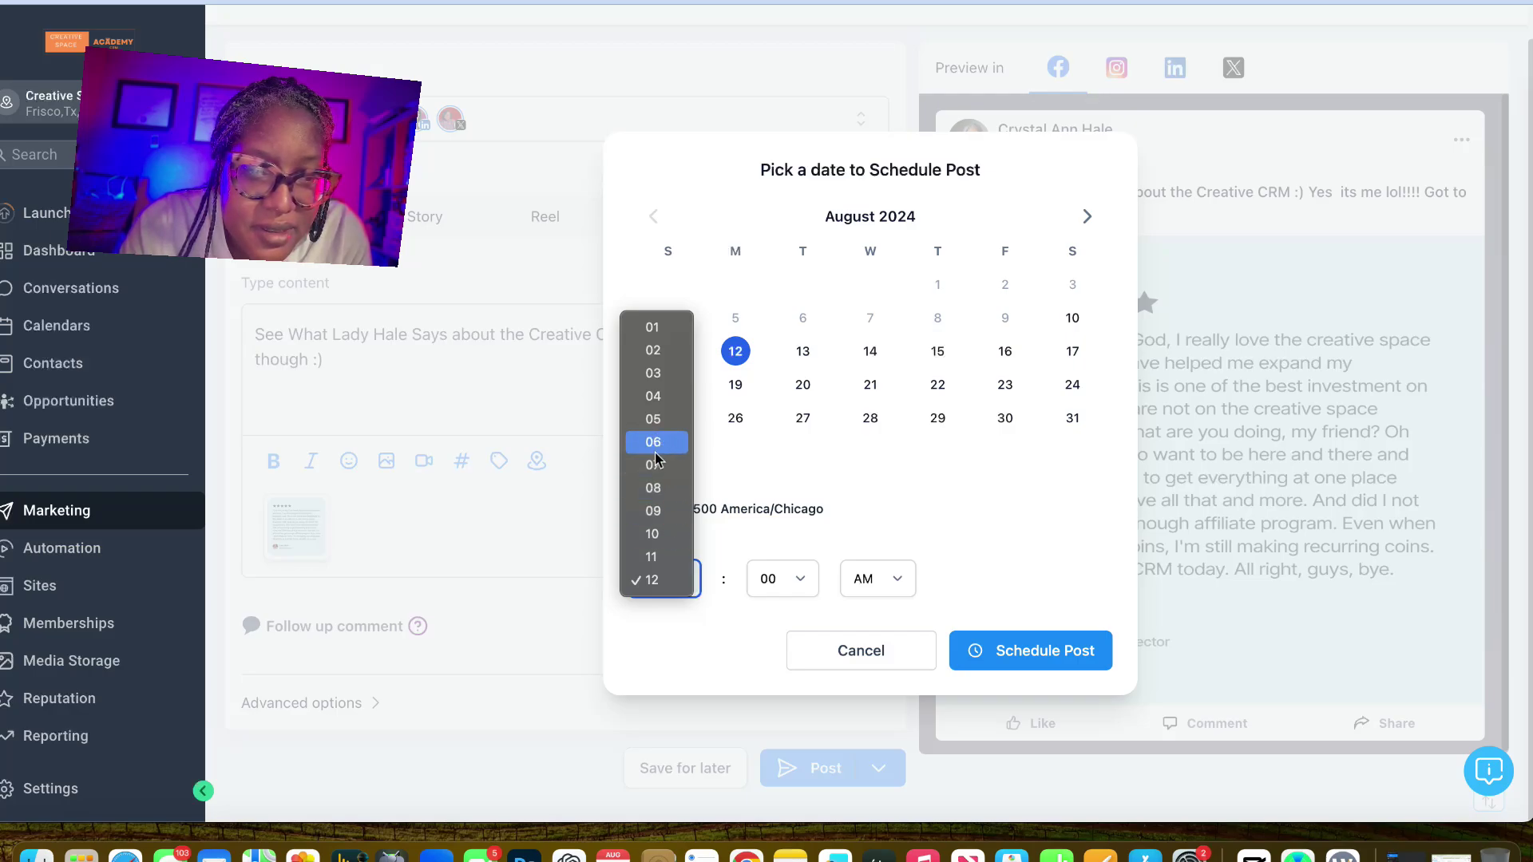
{"action": "left_click", "coordinate": [704, 513]}
{"action": "left_click", "coordinate": [795, 583]}
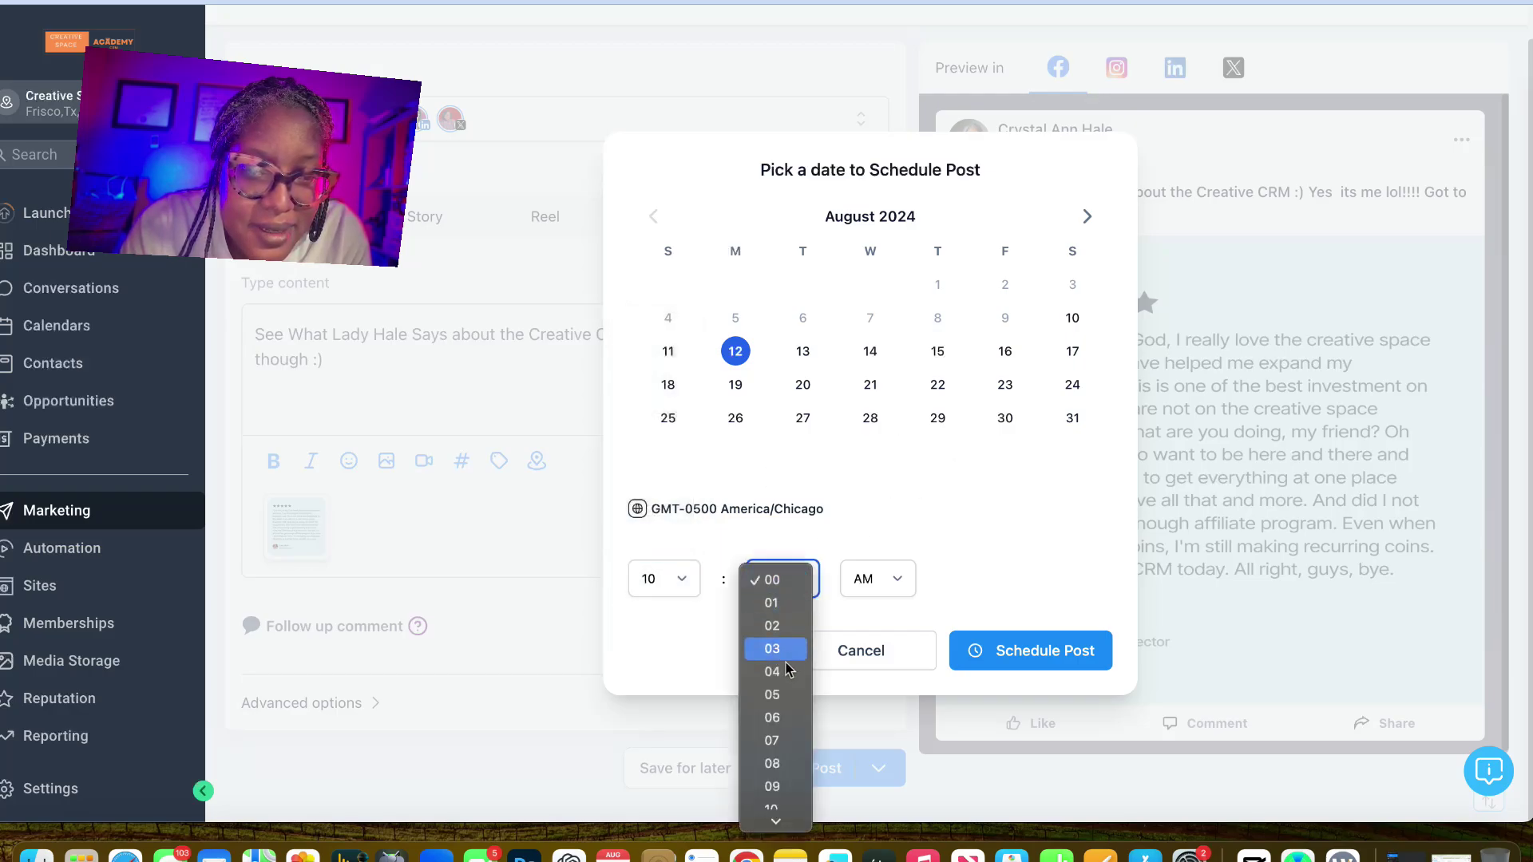
{"action": "left_click", "coordinate": [772, 740]}
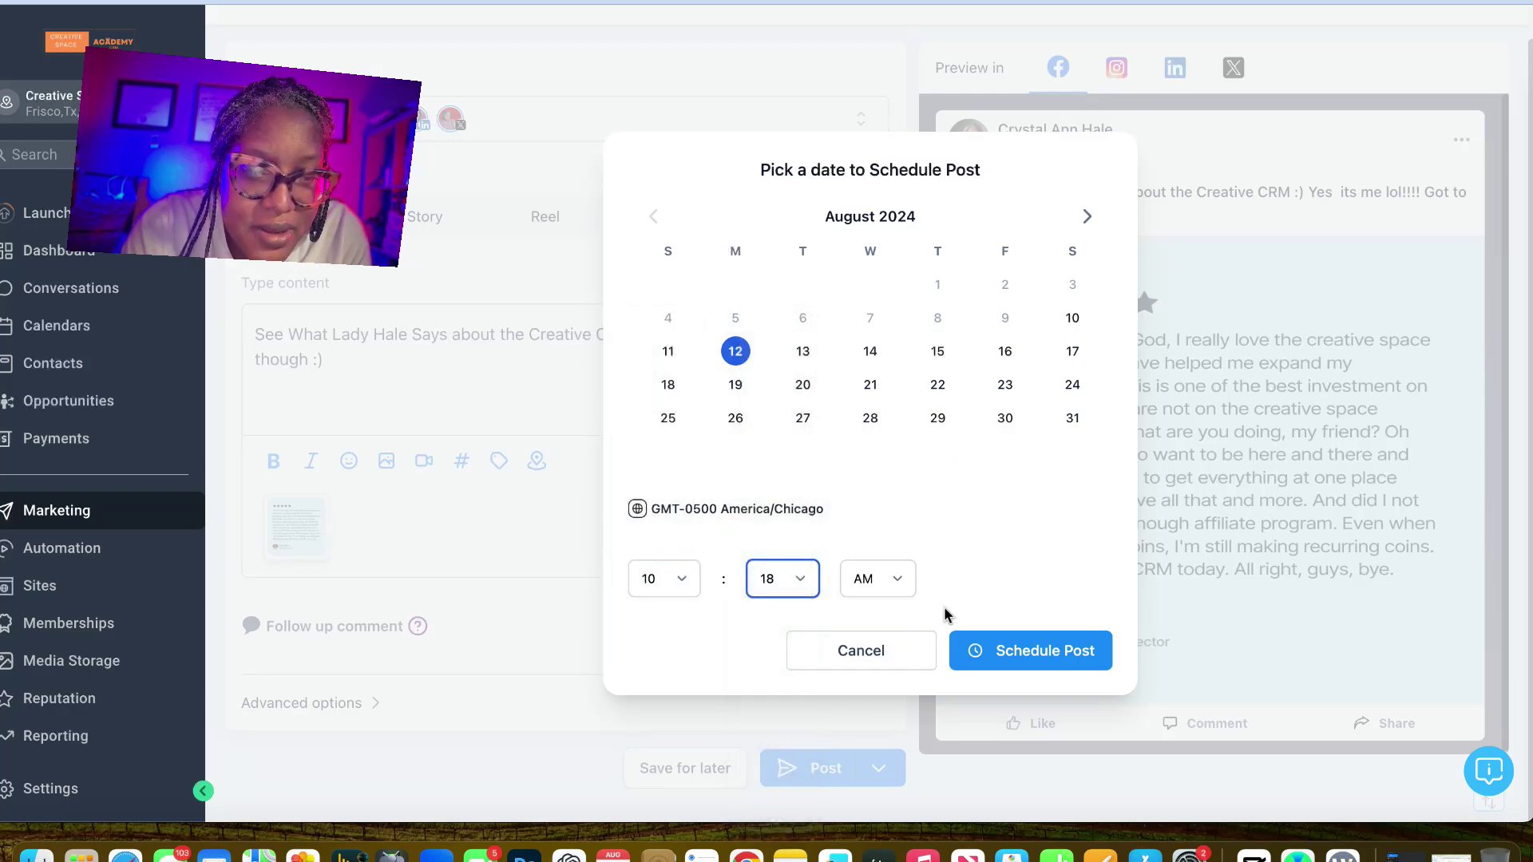
{"action": "left_click", "coordinate": [1019, 649]}
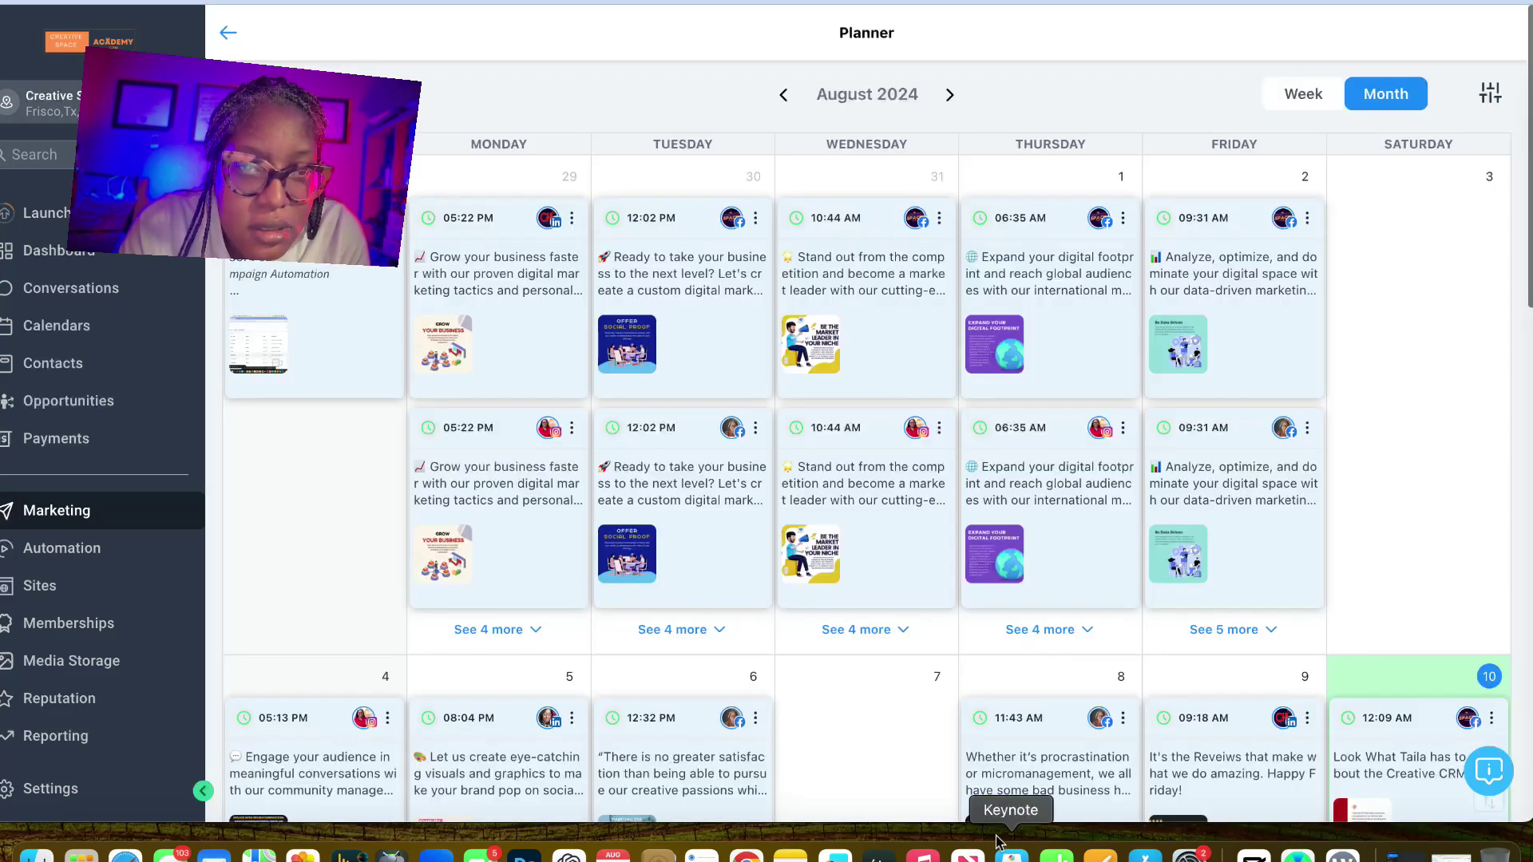
{"action": "scroll", "coordinate": [975, 674], "scroll_direction": "down", "scroll_amount": 8}
{"action": "scroll", "coordinate": [973, 675], "scroll_direction": "down", "scroll_amount": 1}
{"action": "scroll", "coordinate": [974, 675], "scroll_direction": "up", "scroll_amount": 1}
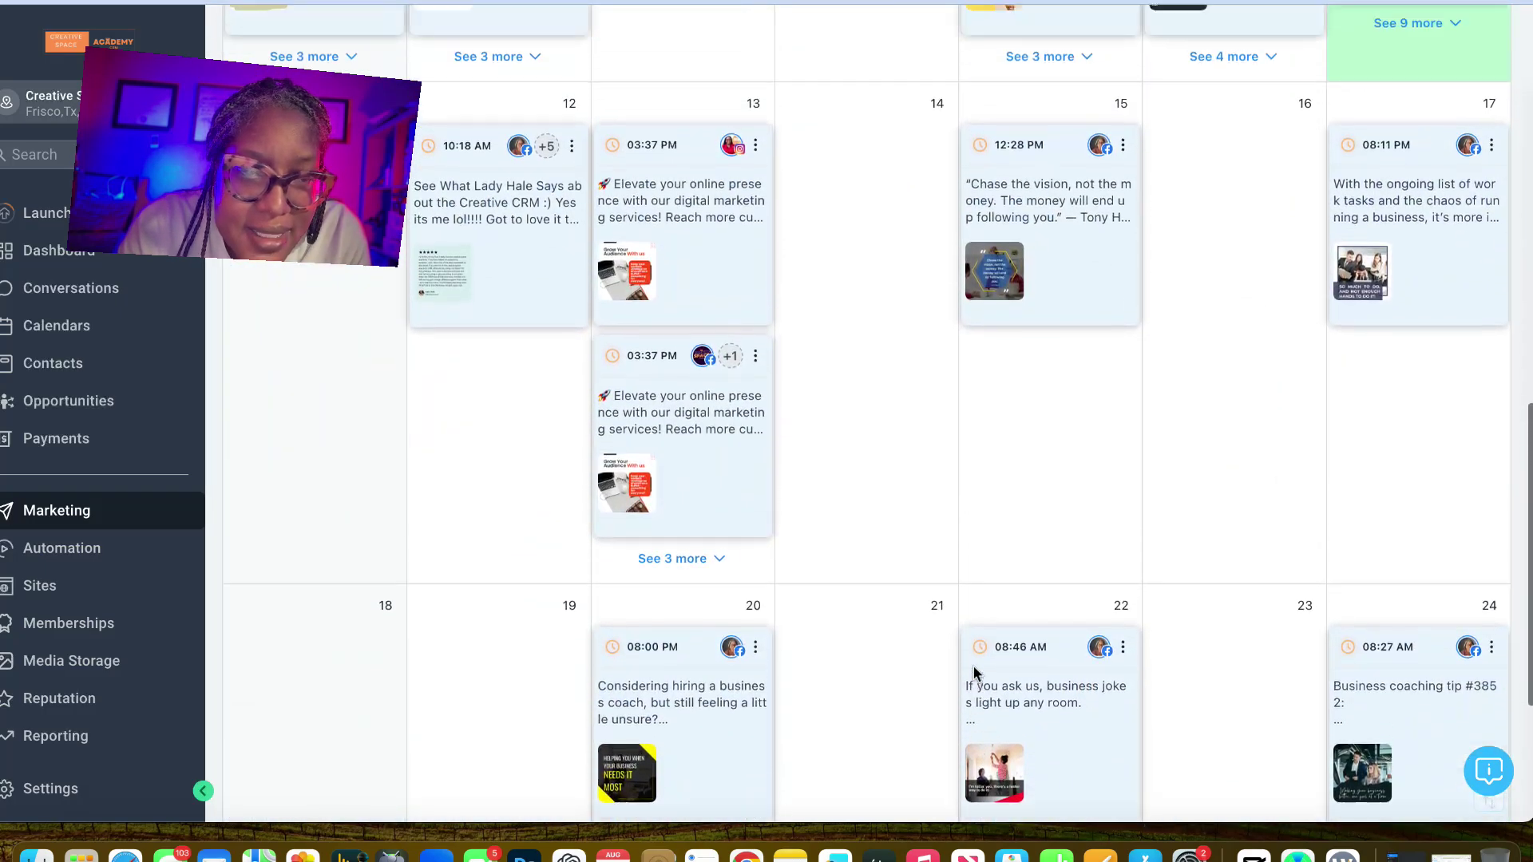
{"action": "scroll", "coordinate": [974, 674], "scroll_direction": "up", "scroll_amount": 5}
{"action": "scroll", "coordinate": [974, 674], "scroll_direction": "up", "scroll_amount": 3}
{"action": "scroll", "coordinate": [973, 671], "scroll_direction": "down", "scroll_amount": 6}
{"action": "scroll", "coordinate": [968, 535], "scroll_direction": "down", "scroll_amount": 1}
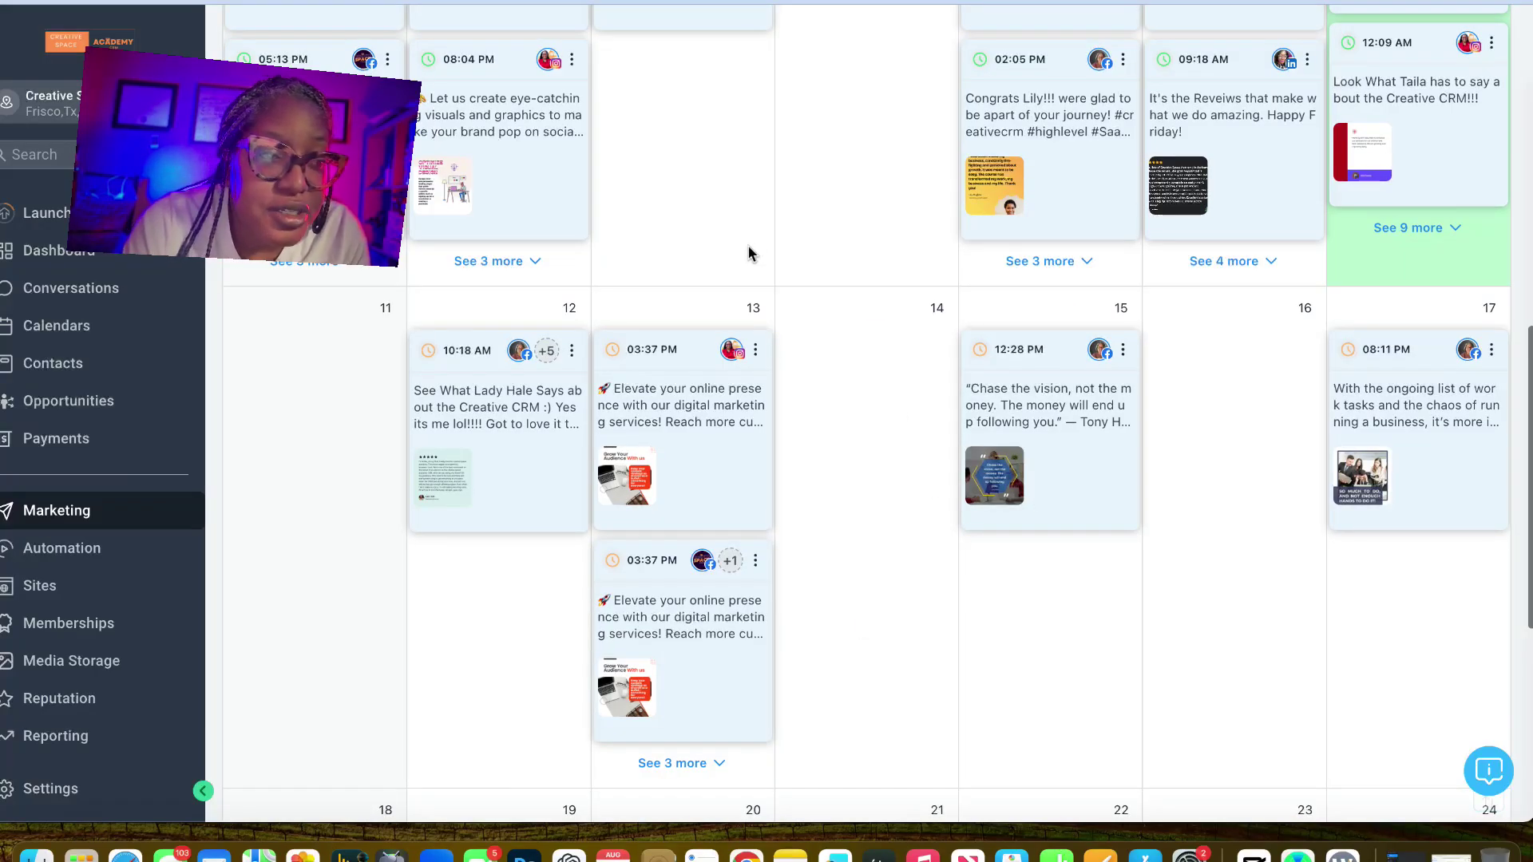
{"action": "scroll", "coordinate": [764, 346], "scroll_direction": "up", "scroll_amount": 4}
{"action": "scroll", "coordinate": [765, 346], "scroll_direction": "up", "scroll_amount": 2}
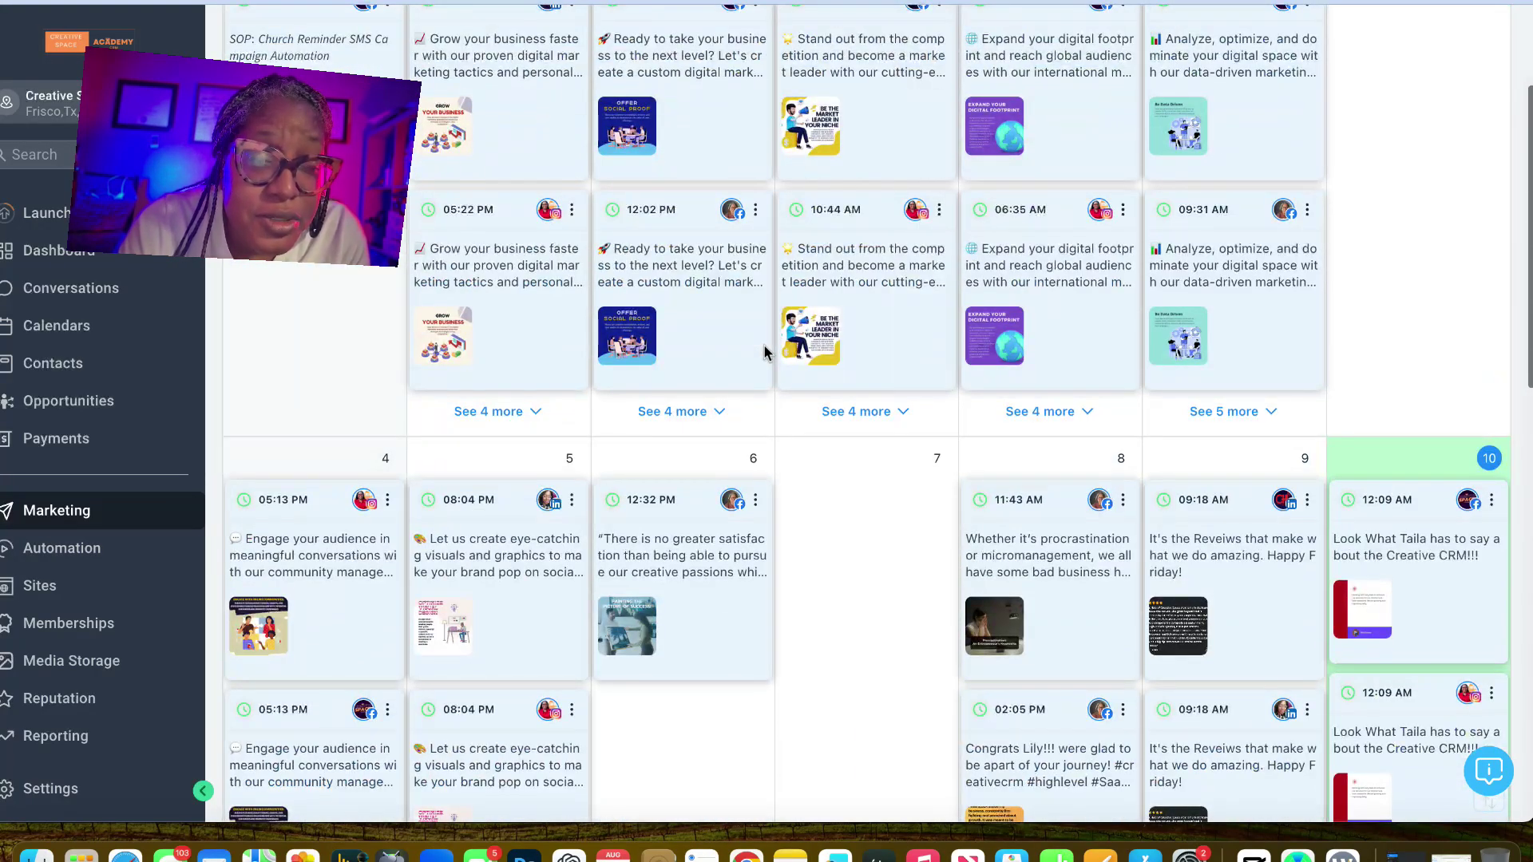
{"action": "scroll", "coordinate": [764, 347], "scroll_direction": "up", "scroll_amount": 2}
{"action": "scroll", "coordinate": [764, 346], "scroll_direction": "down", "scroll_amount": 1}
{"action": "scroll", "coordinate": [765, 347], "scroll_direction": "down", "scroll_amount": 8}
{"action": "scroll", "coordinate": [764, 347], "scroll_direction": "down", "scroll_amount": 2}
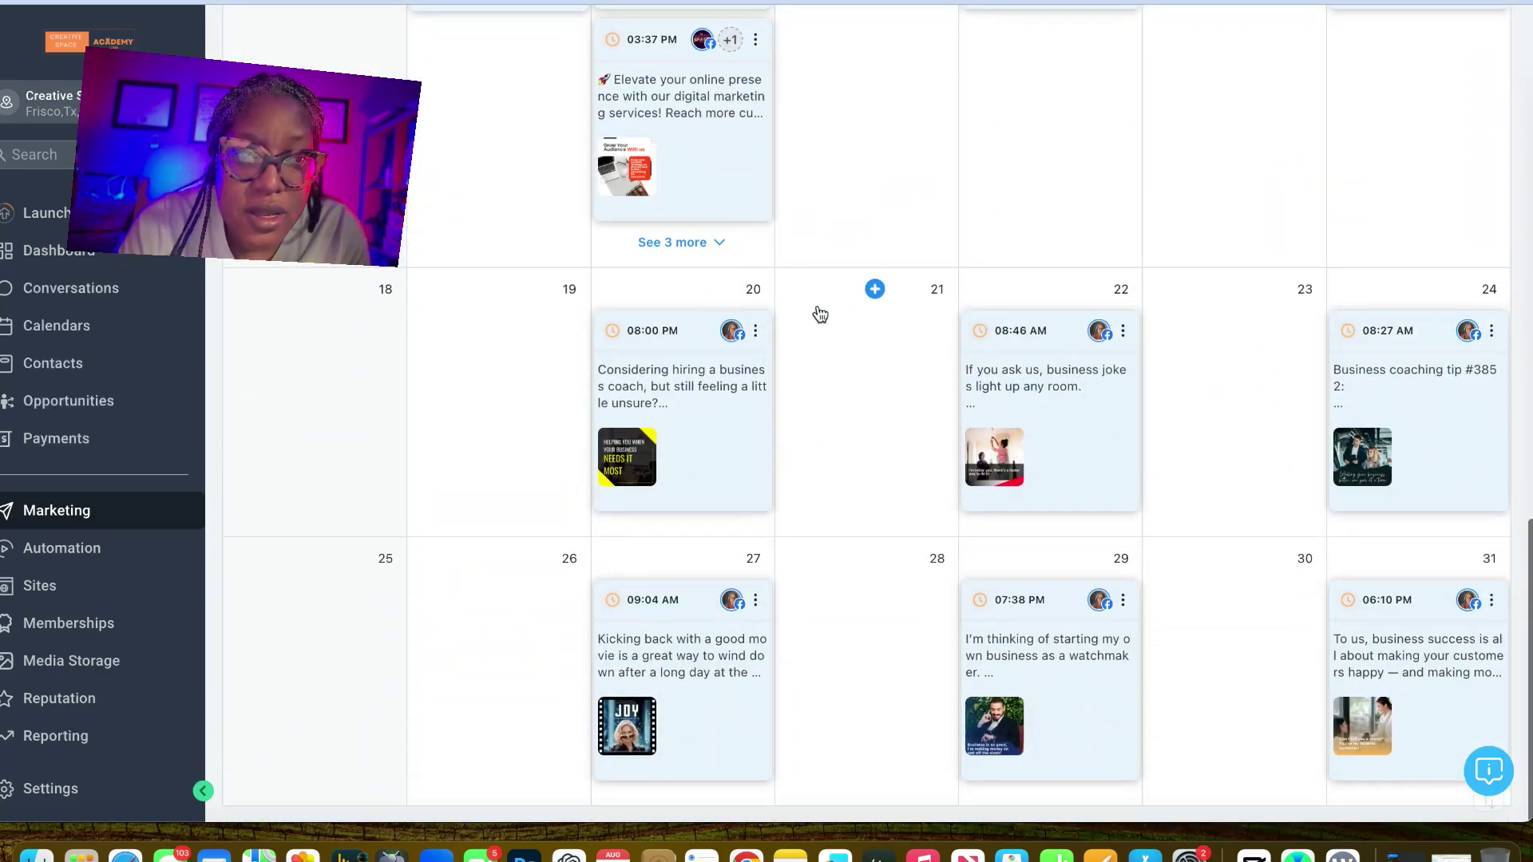
{"action": "scroll", "coordinate": [820, 313], "scroll_direction": "up", "scroll_amount": 5}
{"action": "scroll", "coordinate": [820, 314], "scroll_direction": "down", "scroll_amount": 2}
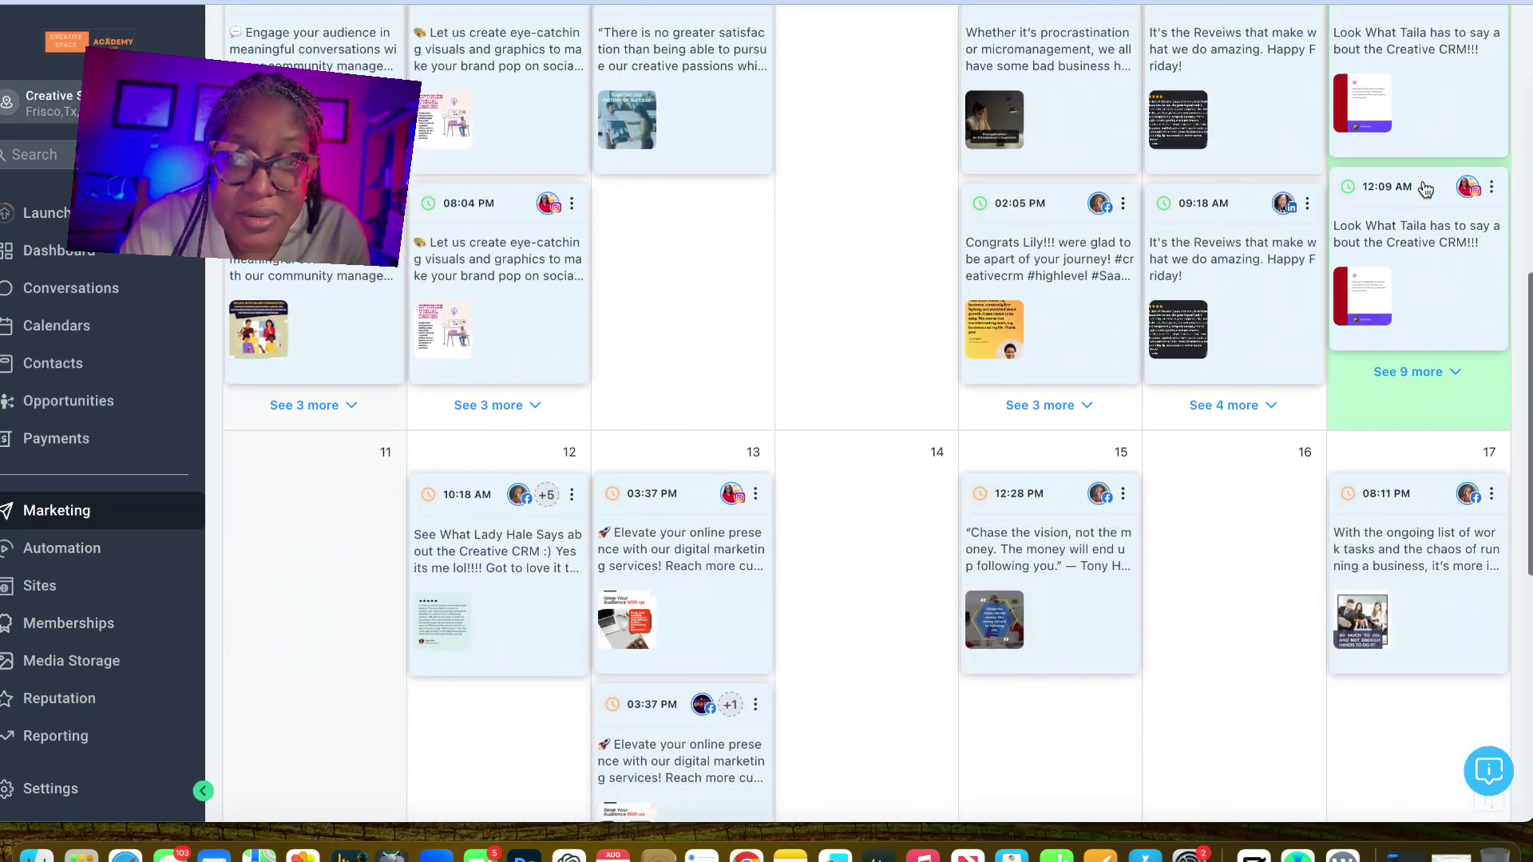
{"action": "scroll", "coordinate": [1402, 309], "scroll_direction": "up", "scroll_amount": 2}
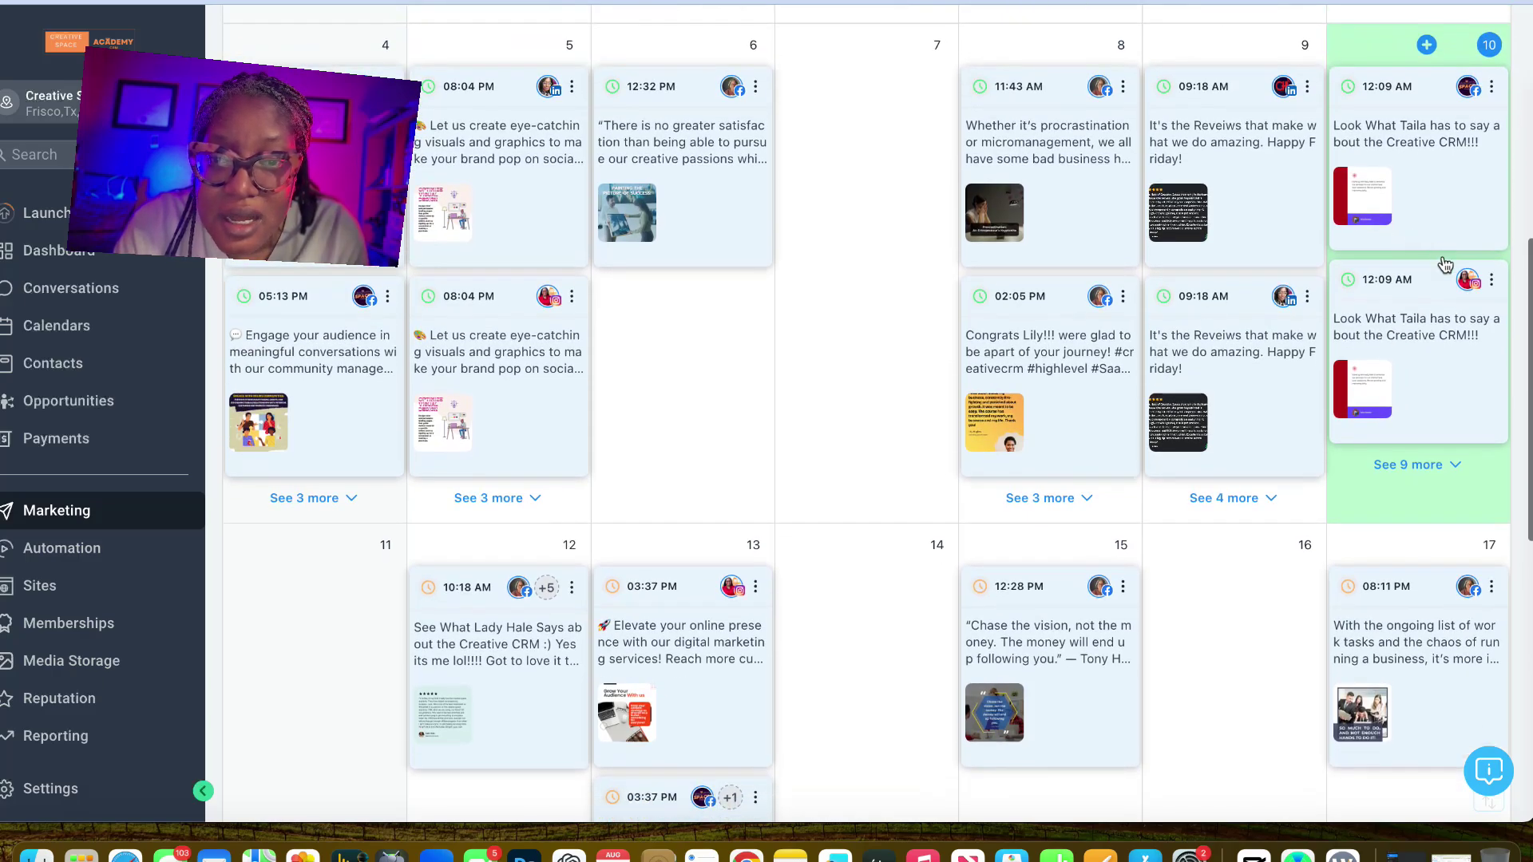
{"action": "scroll", "coordinate": [692, 426], "scroll_direction": "down", "scroll_amount": 2}
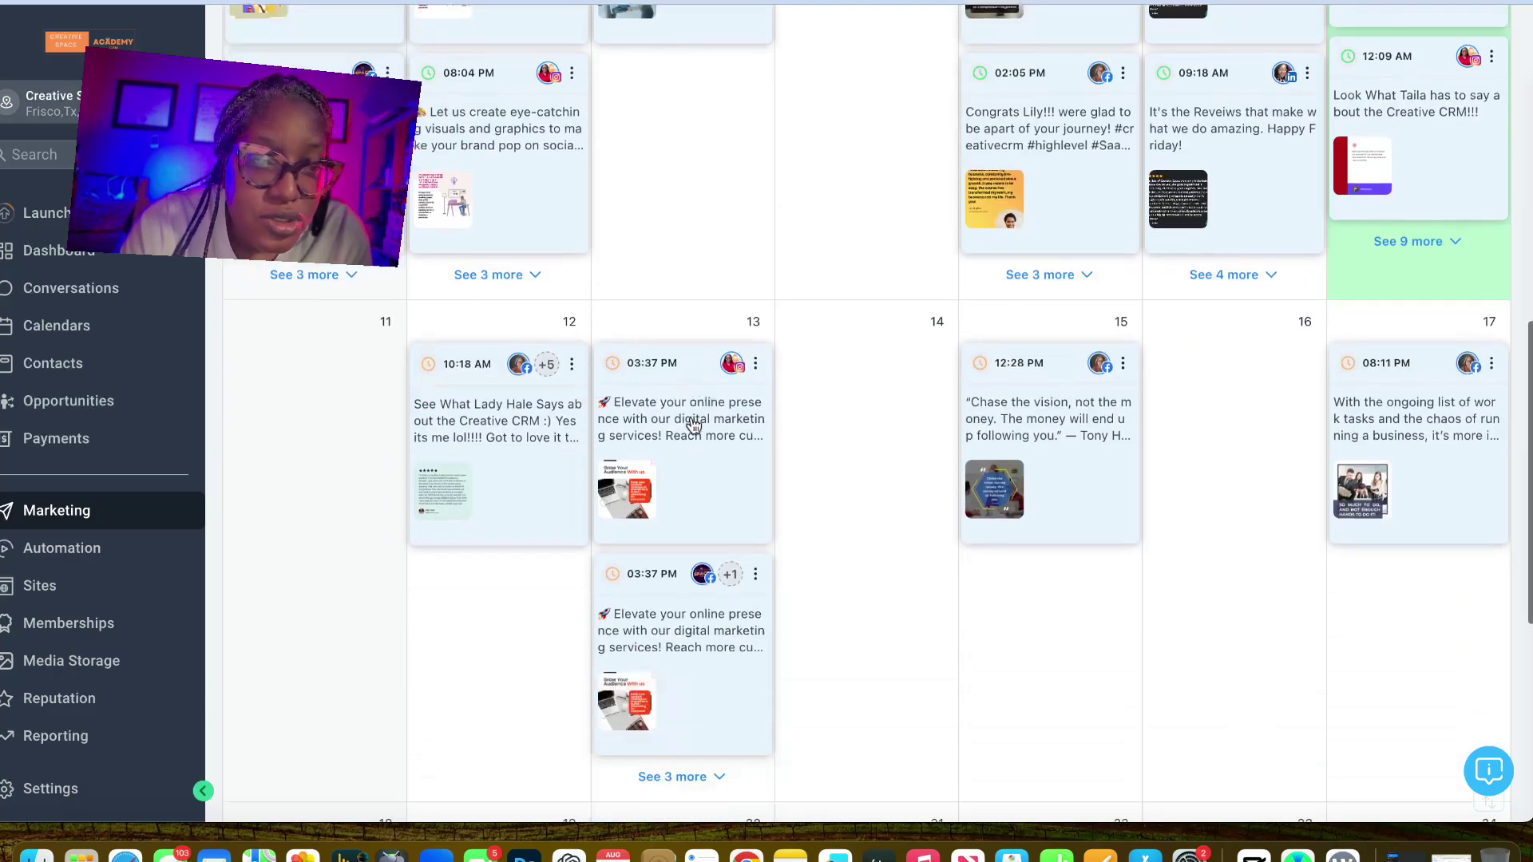
{"action": "scroll", "coordinate": [692, 426], "scroll_direction": "down", "scroll_amount": 3}
{"action": "scroll", "coordinate": [692, 426], "scroll_direction": "down", "scroll_amount": 1}
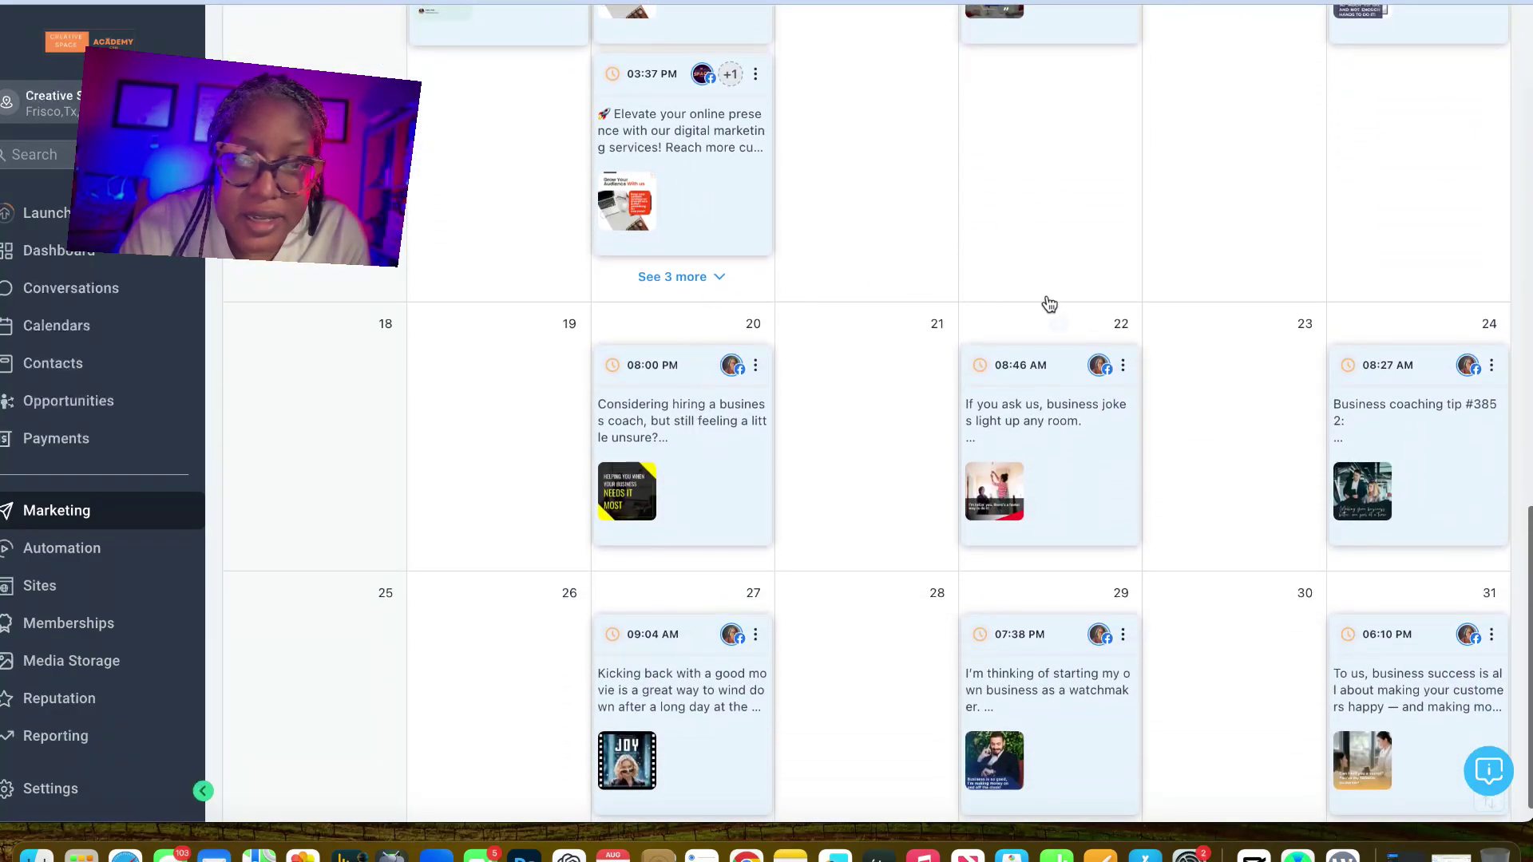
{"action": "scroll", "coordinate": [459, 355], "scroll_direction": "up", "scroll_amount": 2}
{"action": "scroll", "coordinate": [458, 356], "scroll_direction": "up", "scroll_amount": 3}
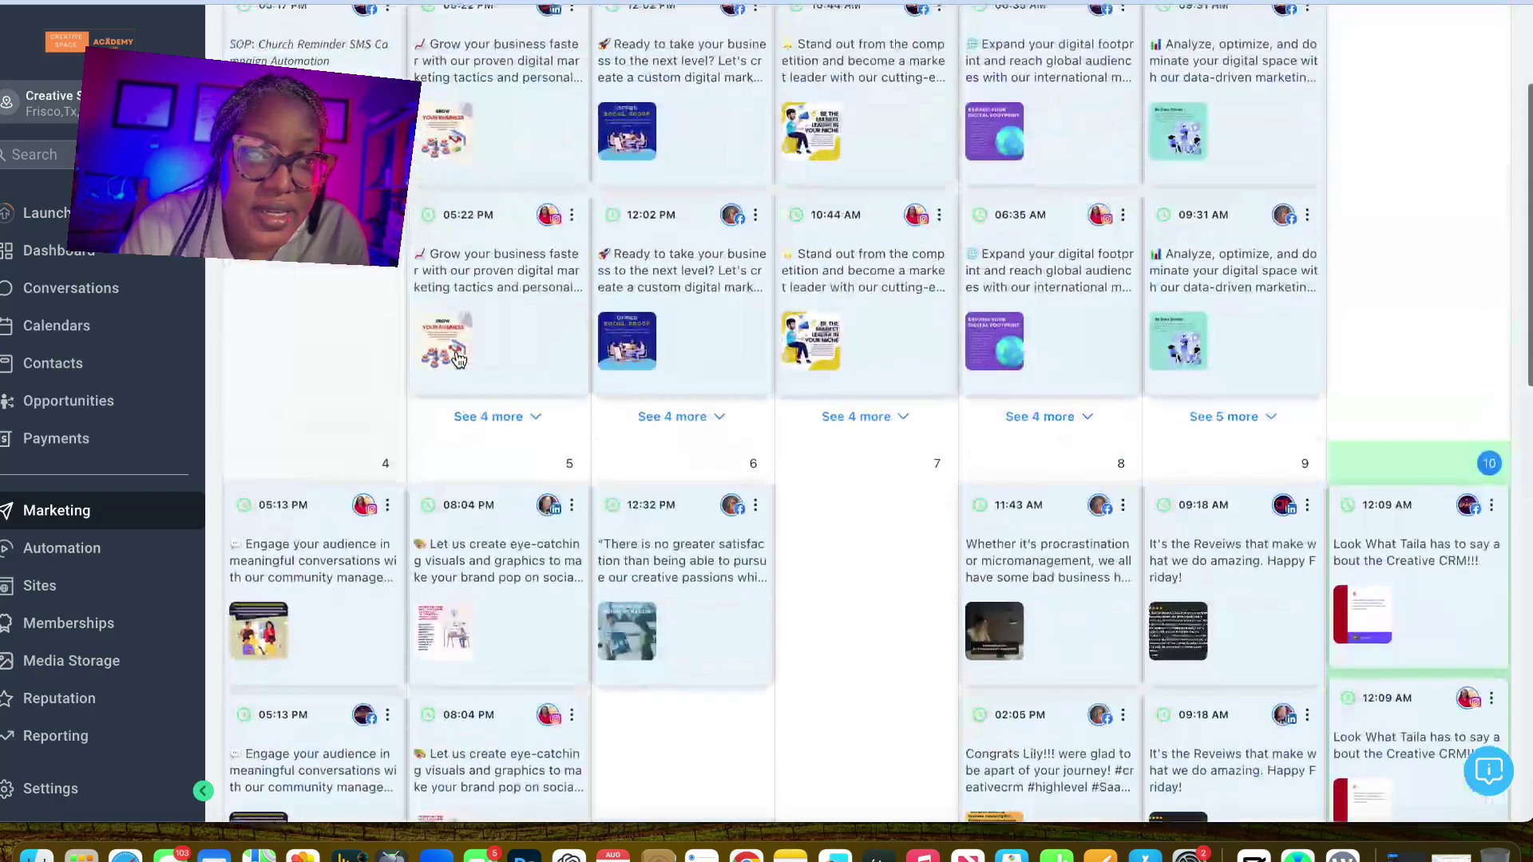
{"action": "scroll", "coordinate": [331, 581], "scroll_direction": "up", "scroll_amount": 2}
{"action": "scroll", "coordinate": [497, 486], "scroll_direction": "down", "scroll_amount": 3}
{"action": "scroll", "coordinate": [496, 486], "scroll_direction": "down", "scroll_amount": 3}
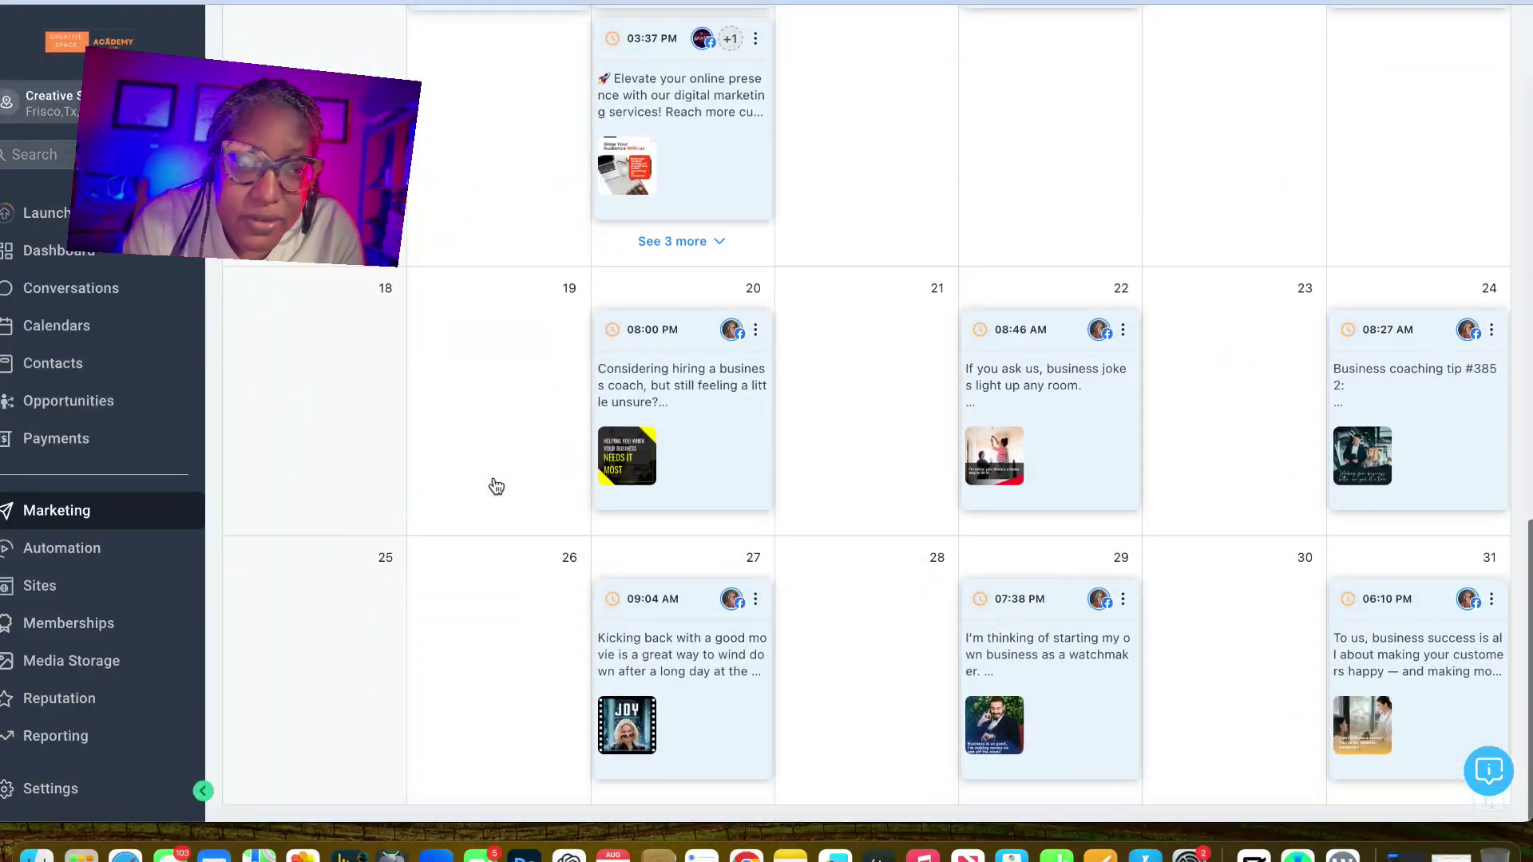
{"action": "scroll", "coordinate": [496, 486], "scroll_direction": "up", "scroll_amount": 3}
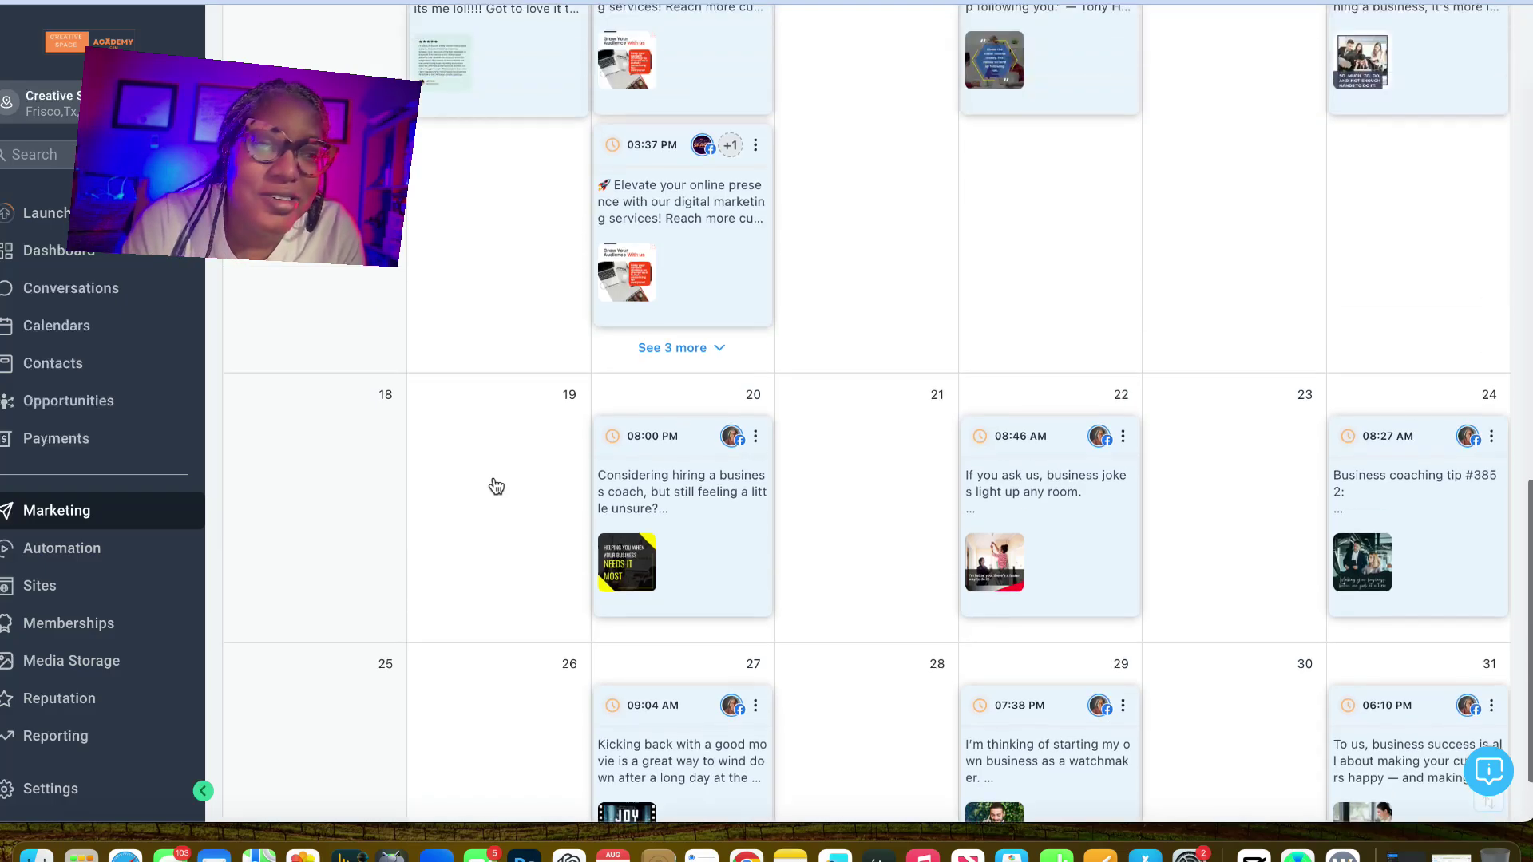
{"action": "scroll", "coordinate": [496, 487], "scroll_direction": "up", "scroll_amount": 2}
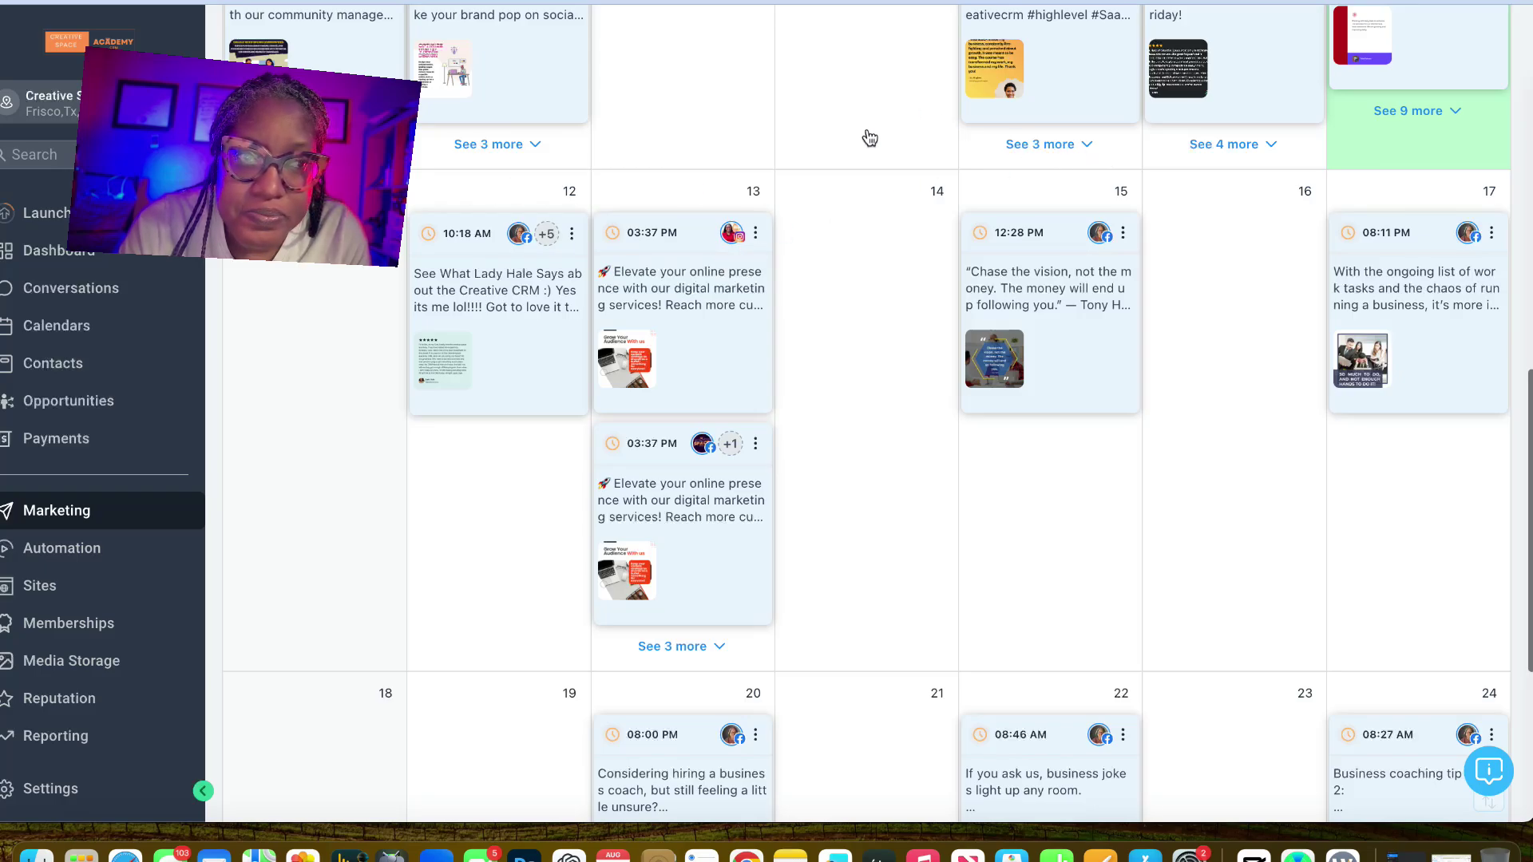
{"action": "scroll", "coordinate": [650, 325], "scroll_direction": "up", "scroll_amount": 3}
{"action": "scroll", "coordinate": [647, 326], "scroll_direction": "up", "scroll_amount": 3}
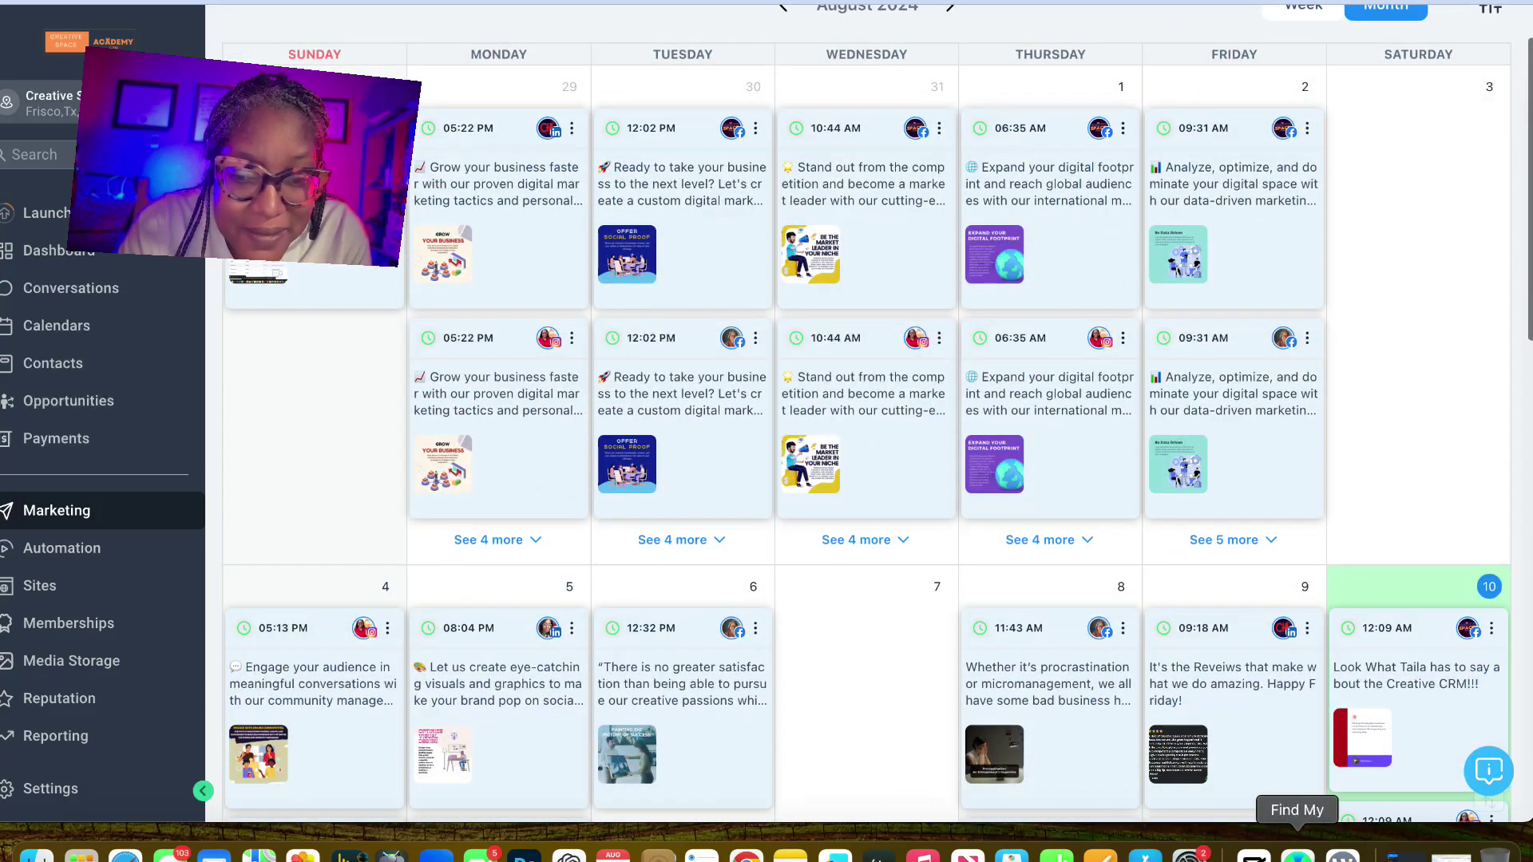
{"action": "left_click", "coordinate": [1342, 853]}
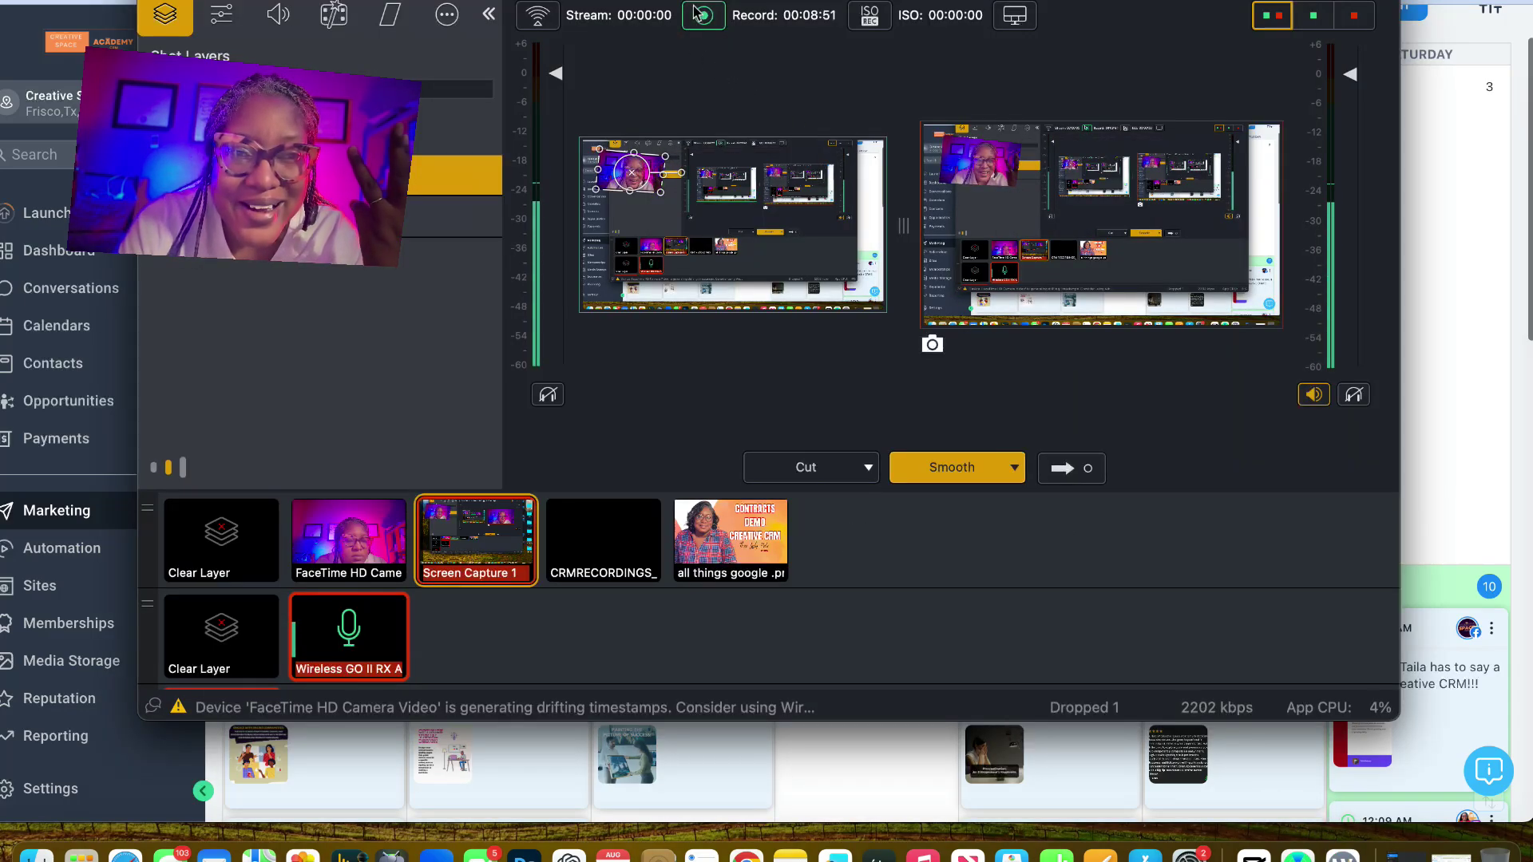
- Load the FaceTime HD Camera shot into Wirecast's preview
{"action": "left_click", "coordinate": [347, 539]}
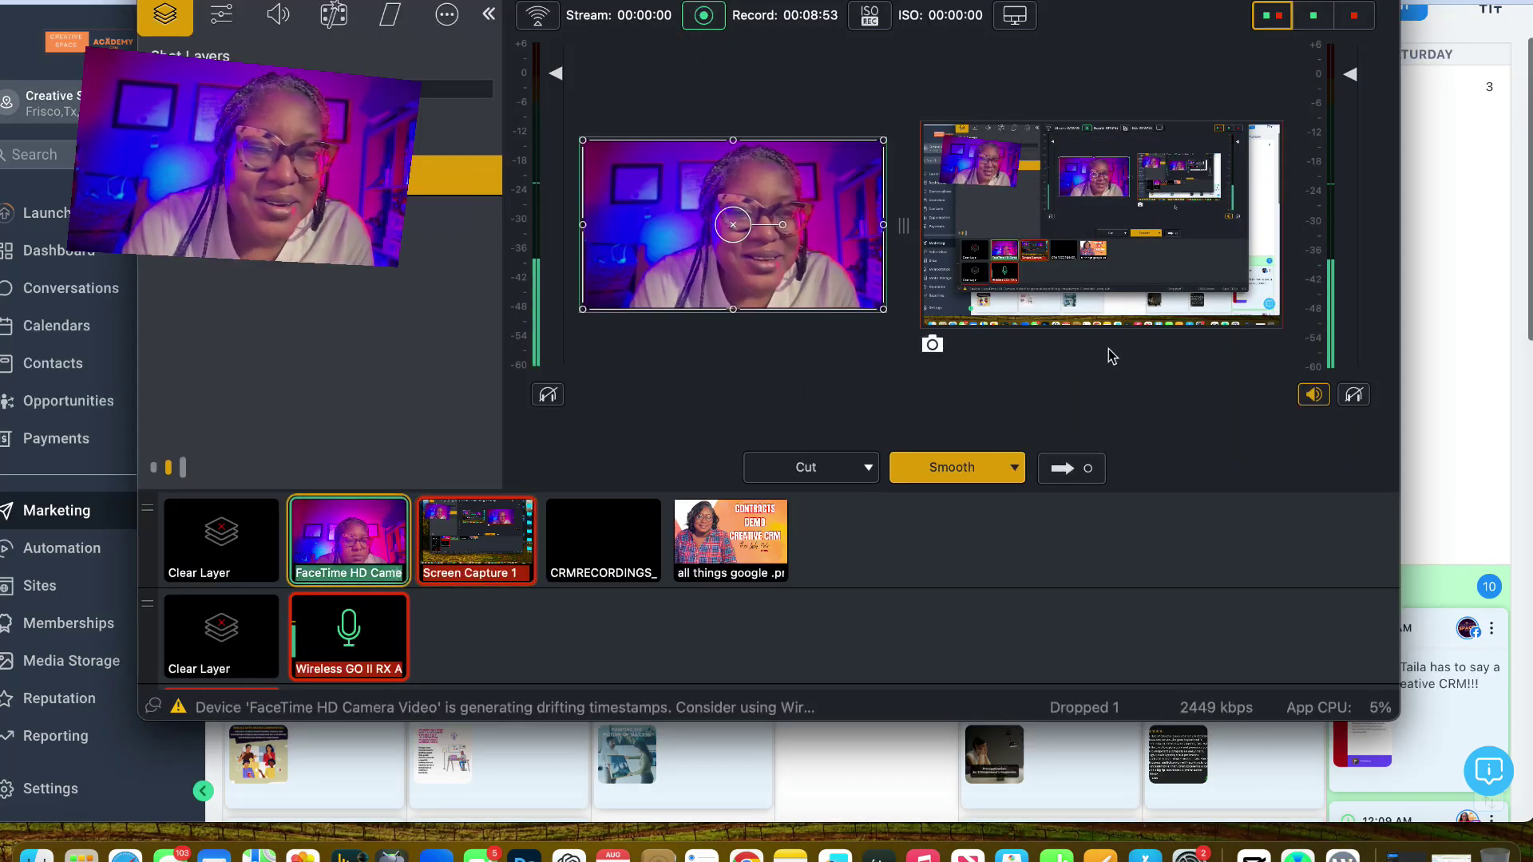